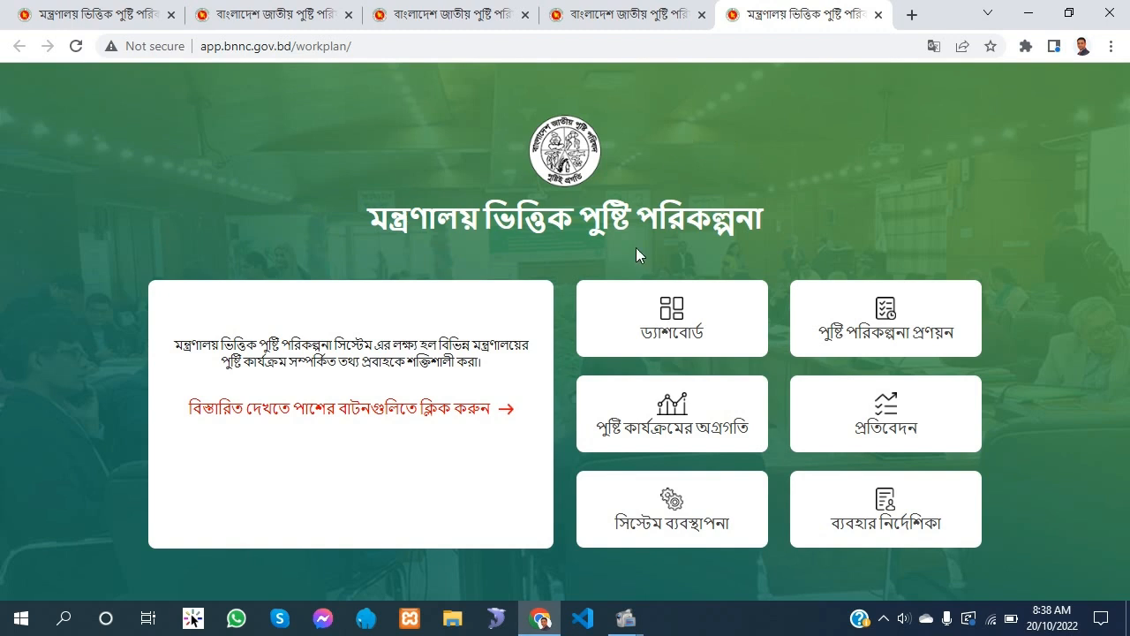
Look through the dashboard, nutrition plan preparation and nutrition programme progress modules, going back to the portal's home page in between
left_click(711, 340)
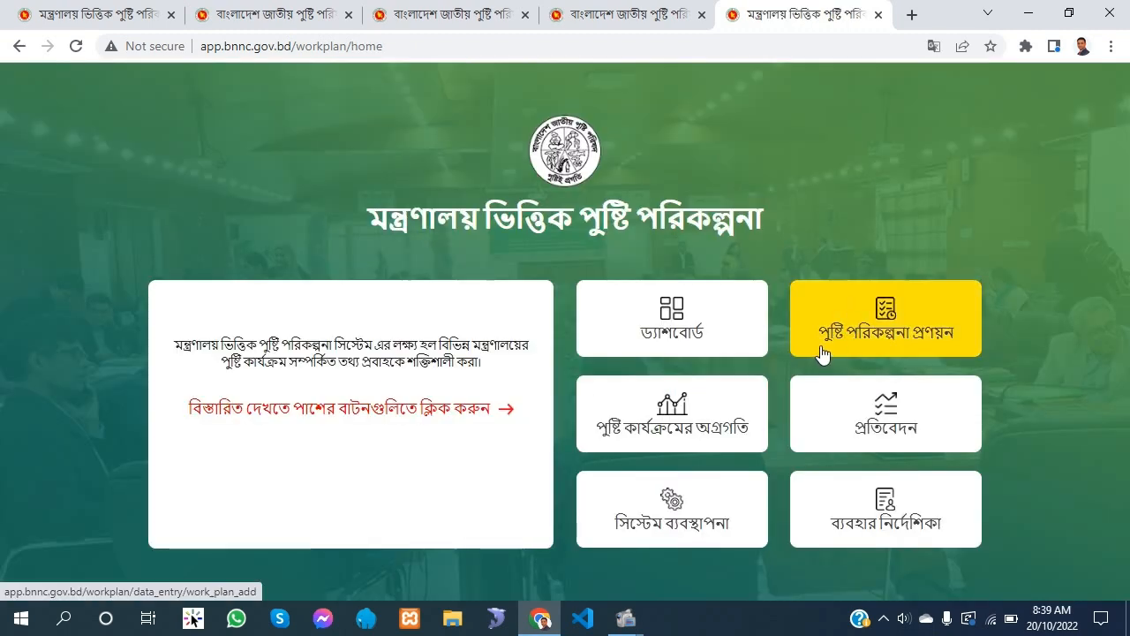
left_click(884, 333)
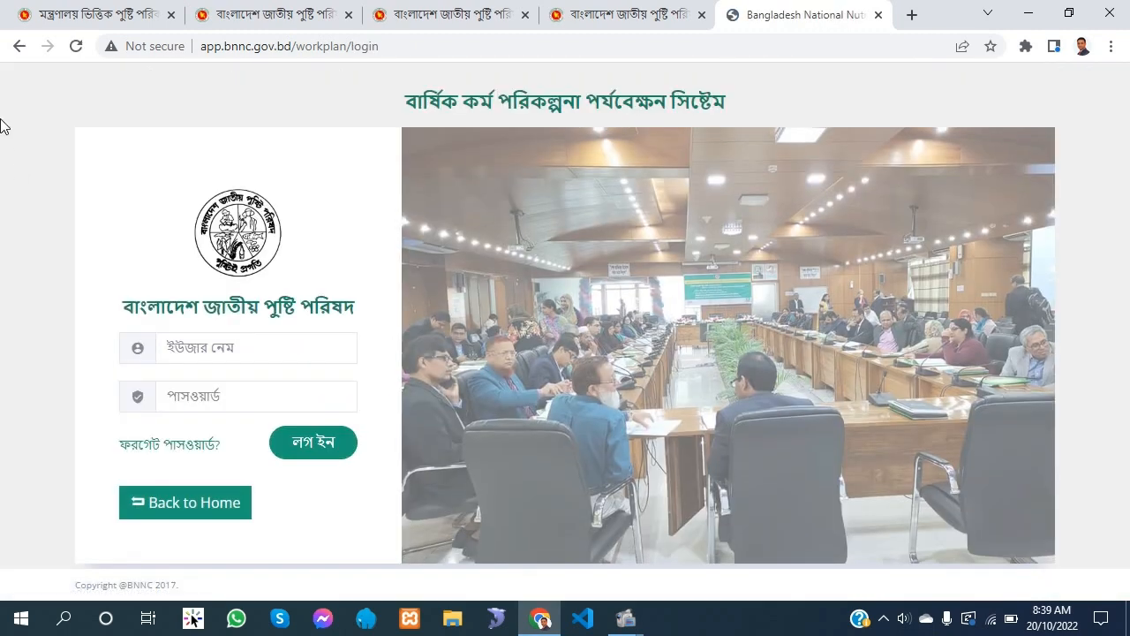
left_click(20, 46)
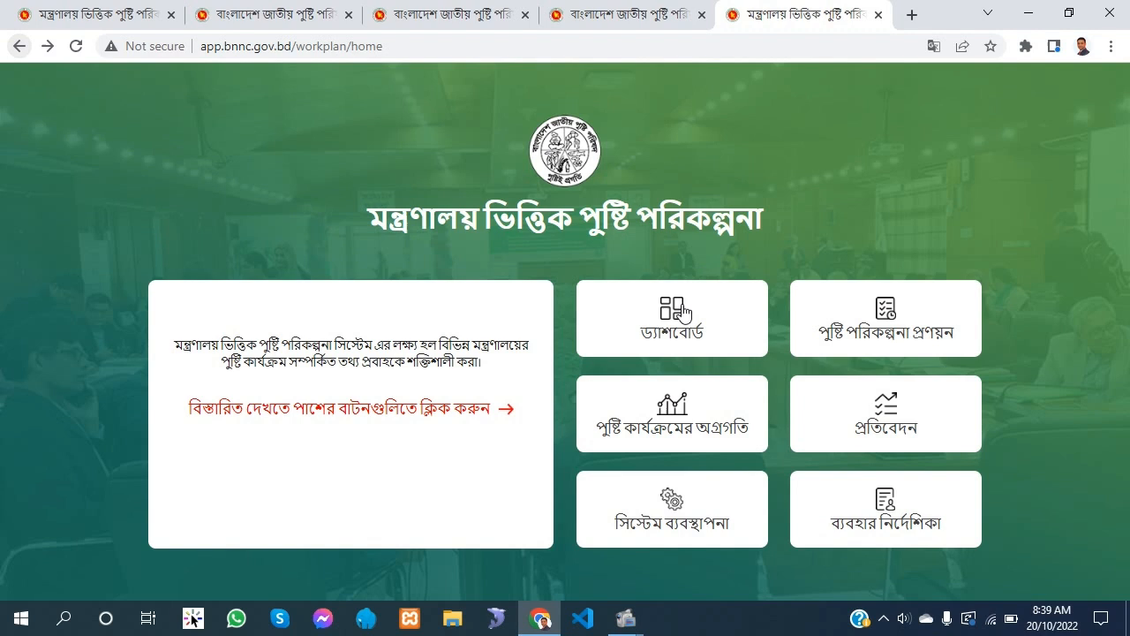
left_click(638, 422)
left_click(344, 203)
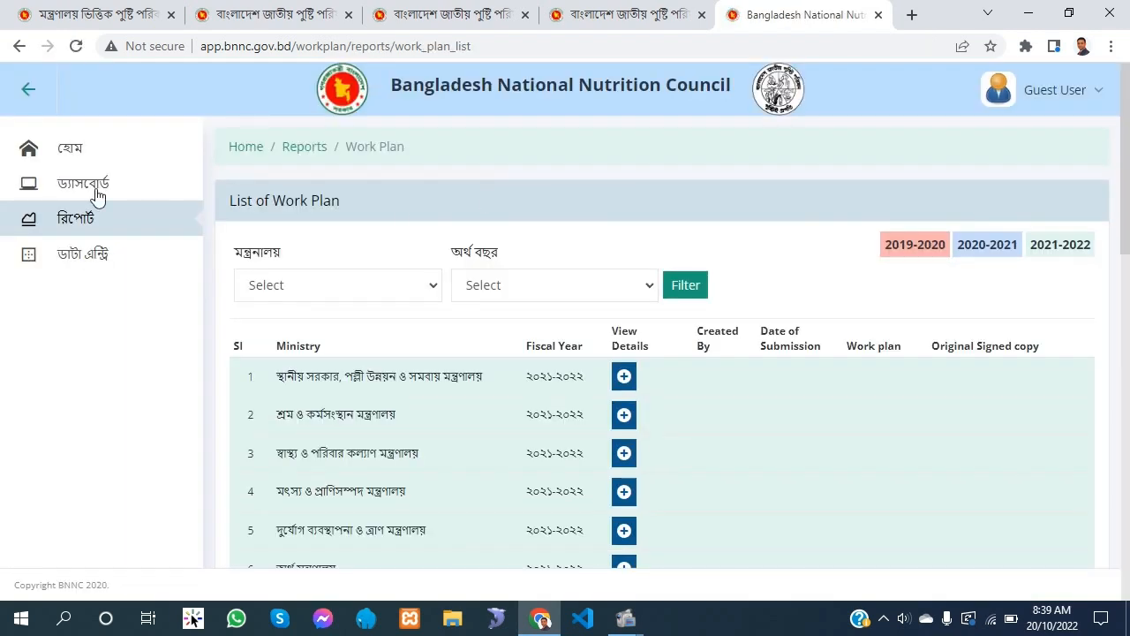
left_click(76, 155)
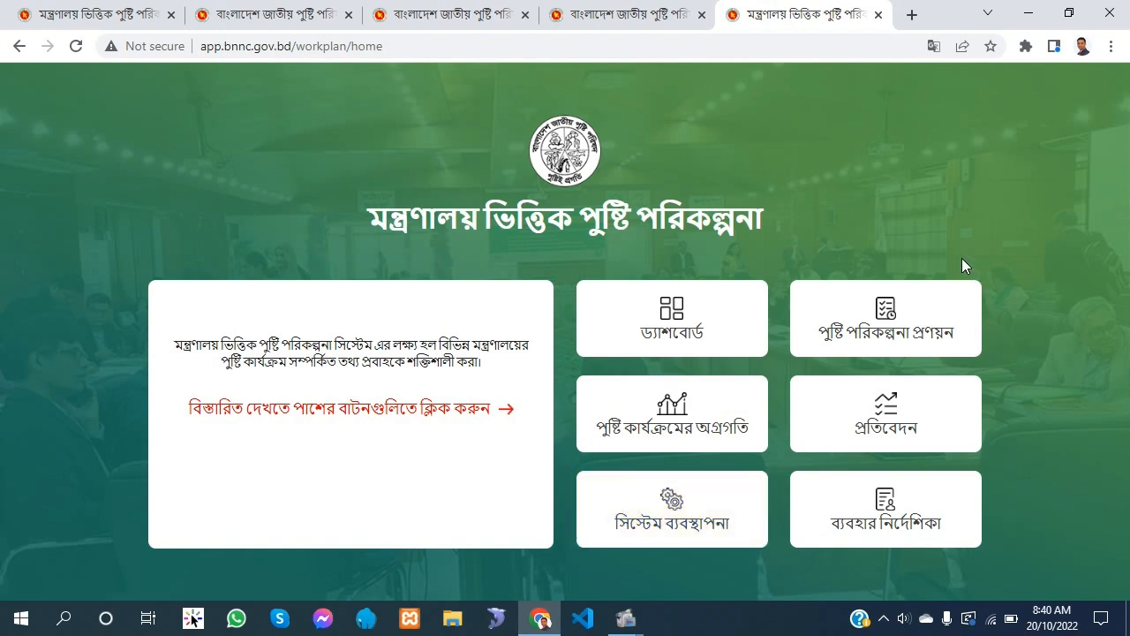
Open nutrition plan preparation (পুষ্টি পরিকল্পনা প্রণয়ন) and log in with the ministry account's user name and password
left_click(821, 336)
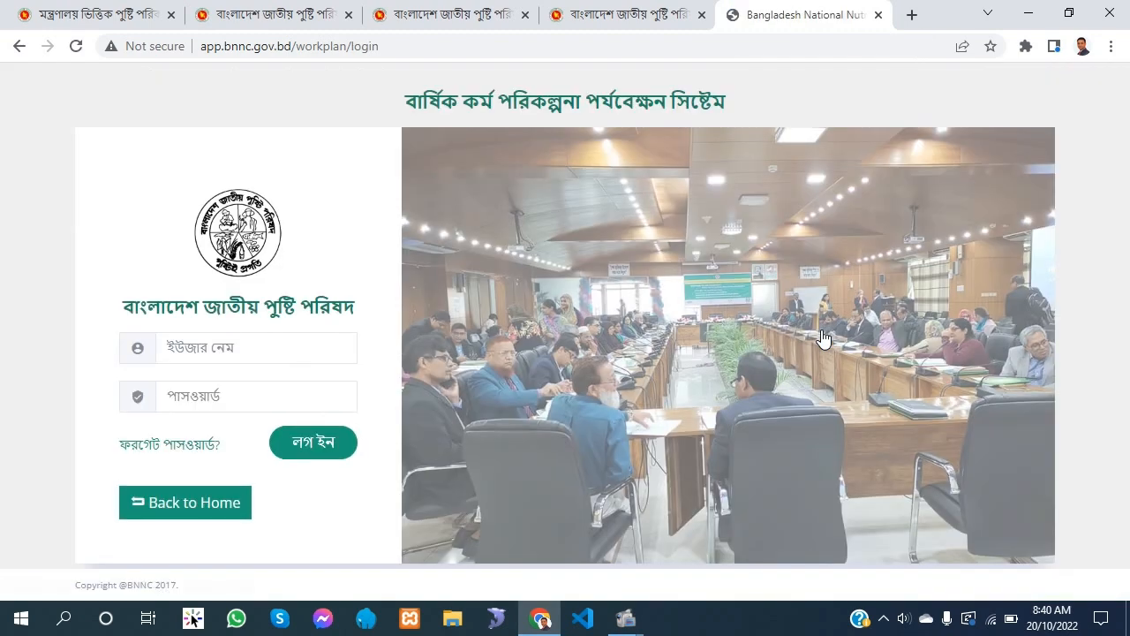
left_click(330, 345)
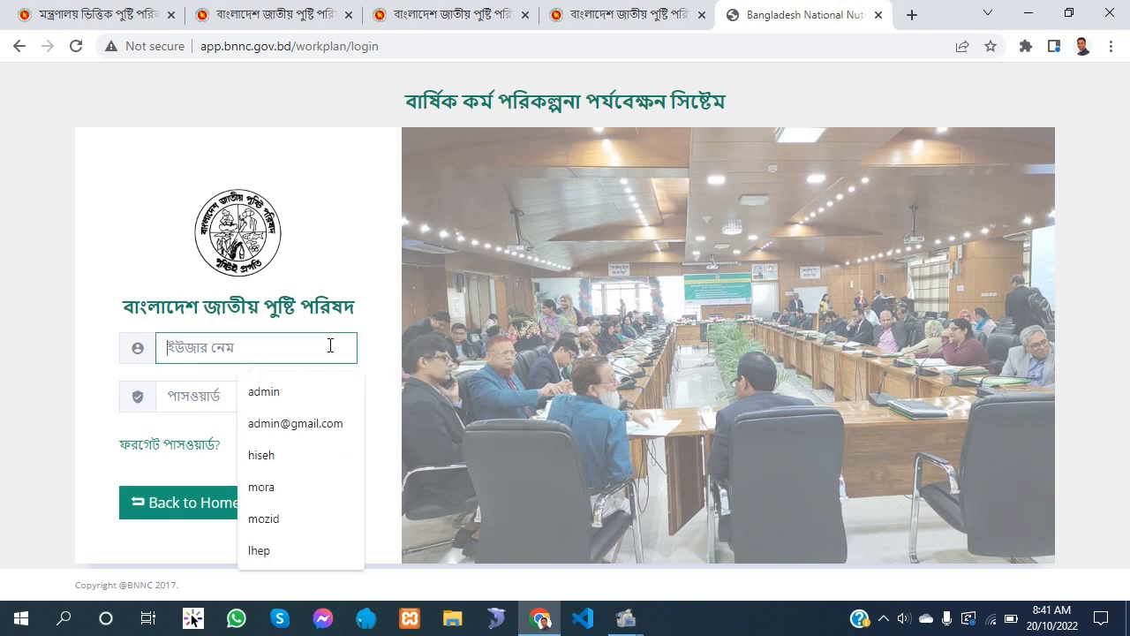
type("mora")
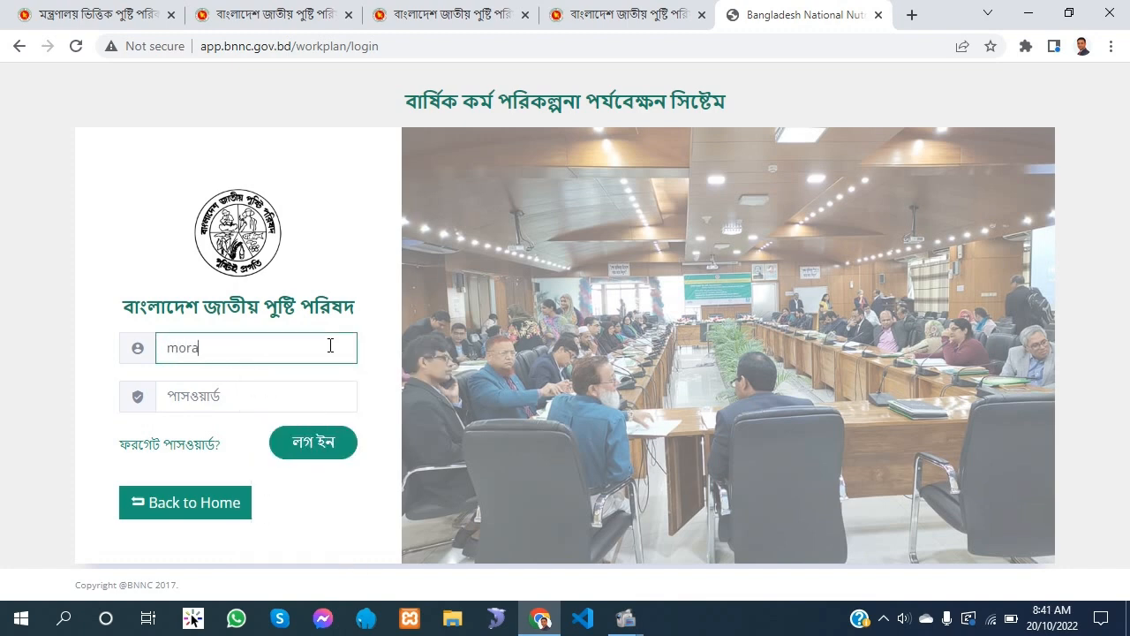
left_click(258, 383)
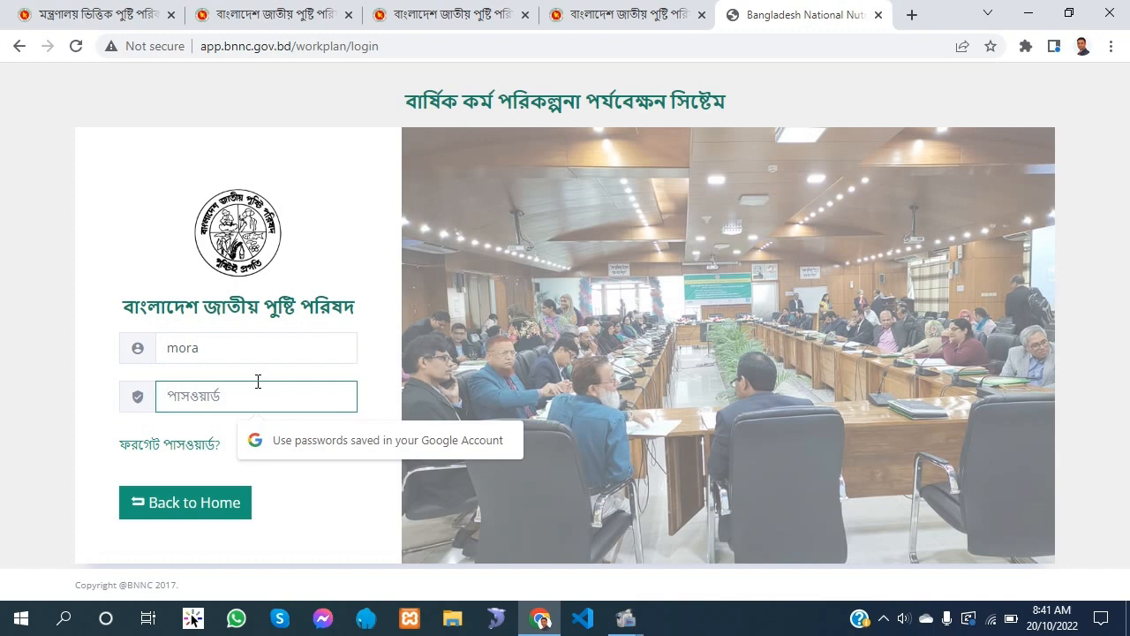
type("••••••••••")
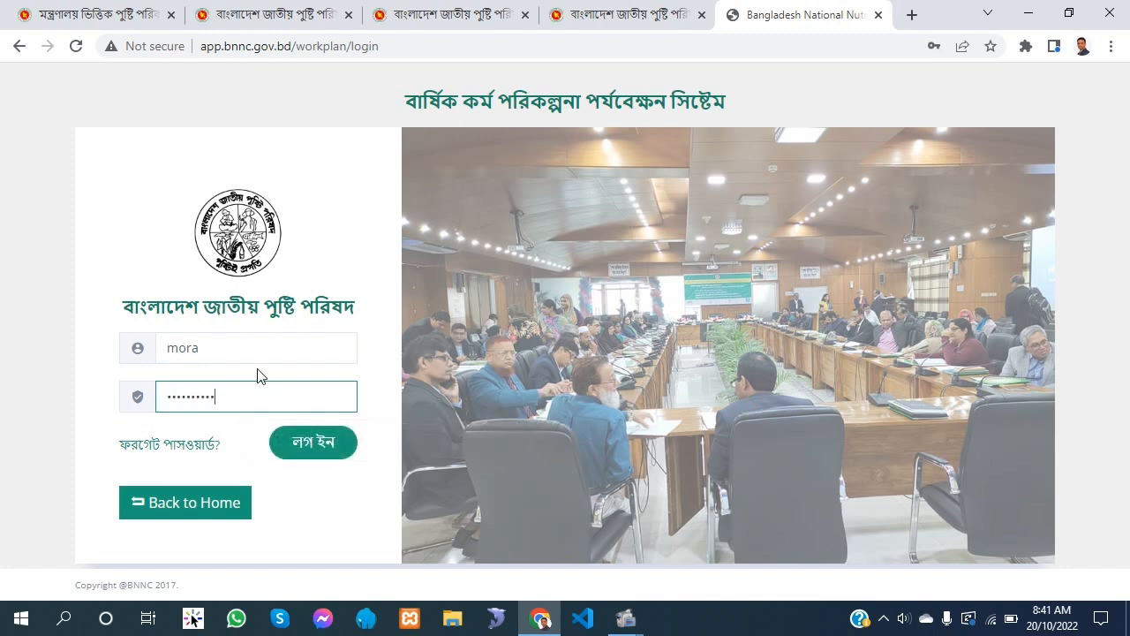
left_click(325, 445)
type("•••")
key("Return")
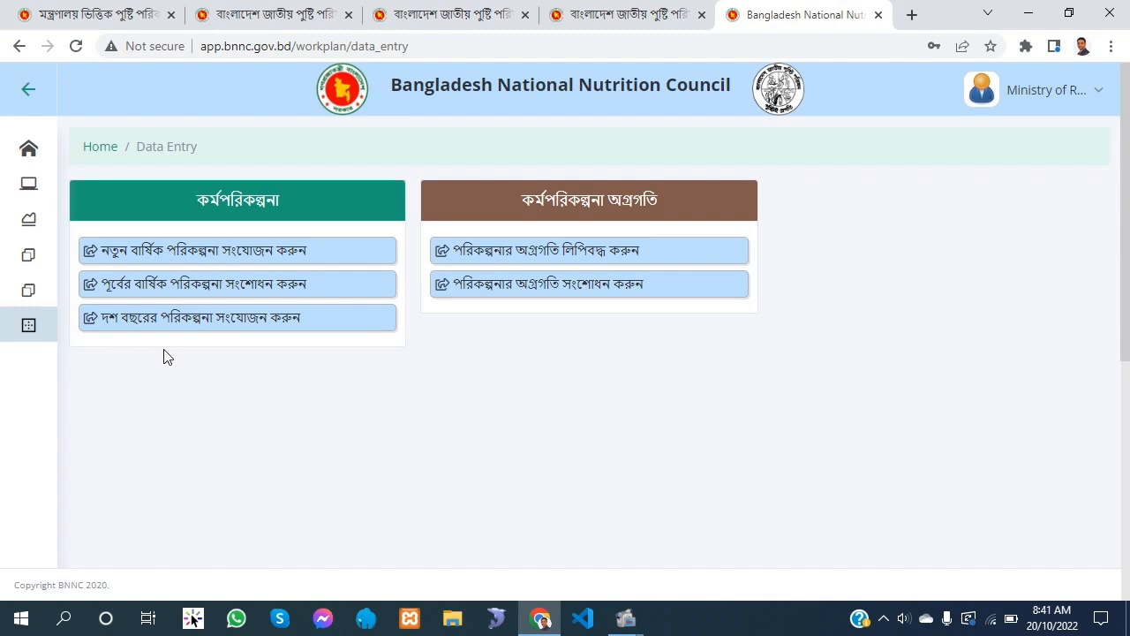
View the ten-year work plan list and return to the data entry page
left_click(245, 325)
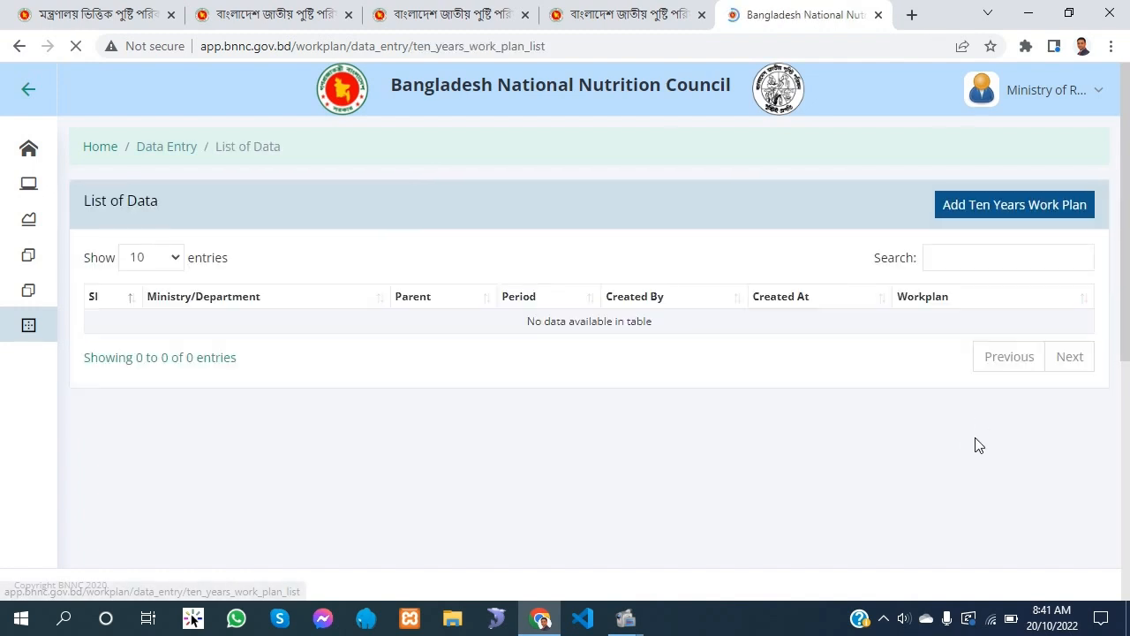
left_click(25, 48)
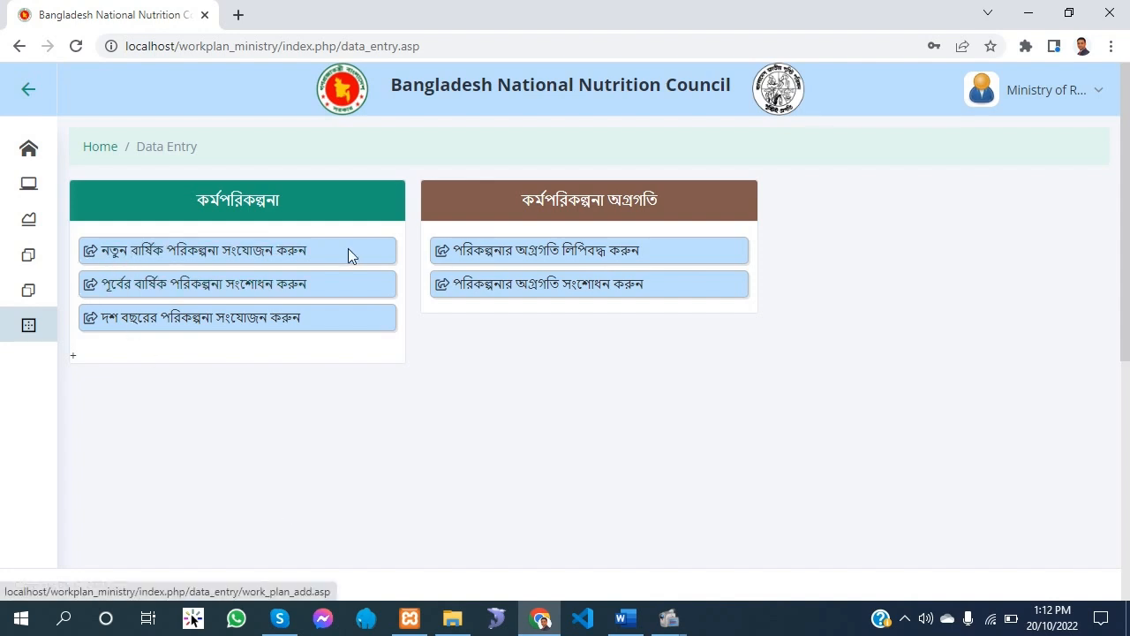
Open the form for adding a new annual plan and check the choices for ministry/department (মন্ত্রনালয়/ডিপার্টমেন্ট) and fiscal year (অর্থ বছর)
left_click(298, 258)
scroll(328, 298, "down", 1)
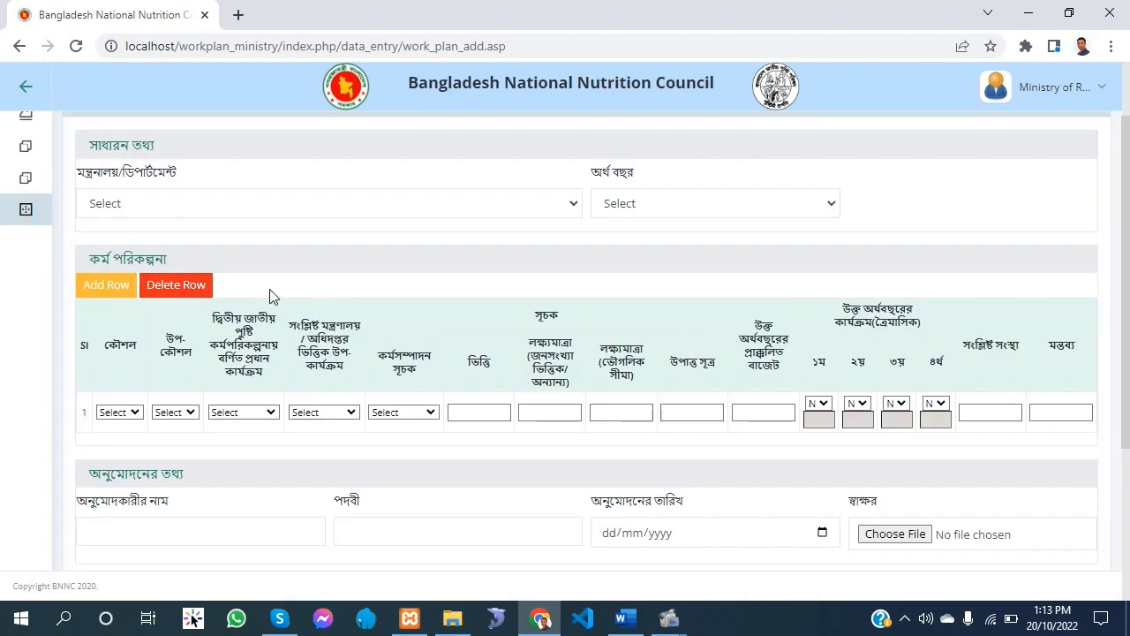
left_click(127, 198)
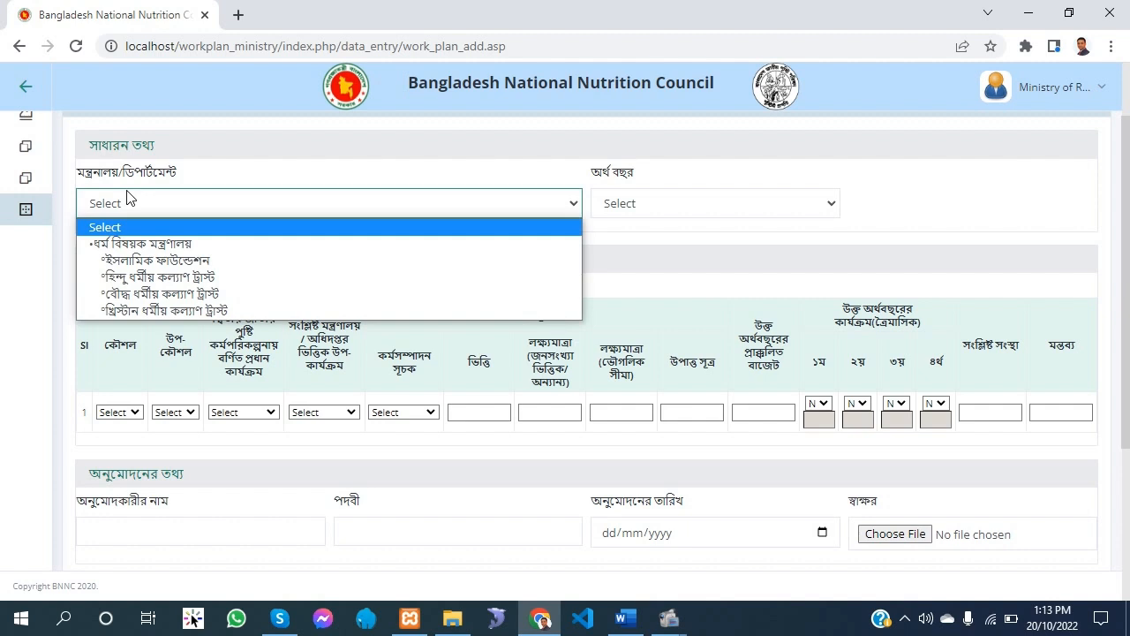
left_click(198, 205)
left_click(706, 205)
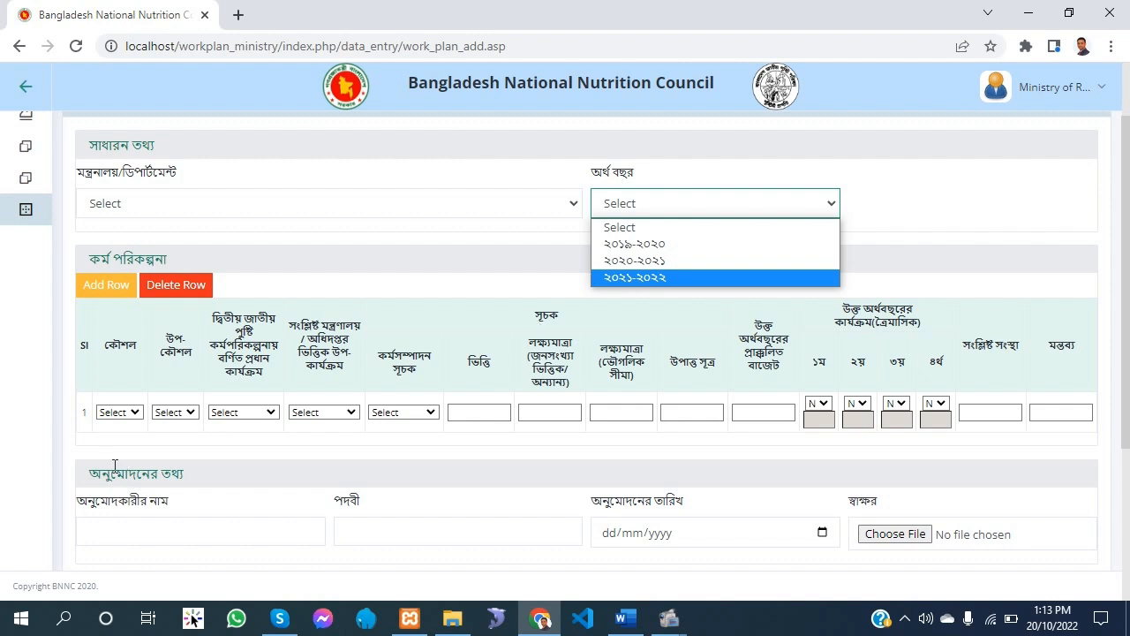
Examine the first row's choices for strategy, sub-strategy, major activity, ministry sub-activity and performance indicator, plus the baseline (ভিত্তি) field
left_click(121, 412)
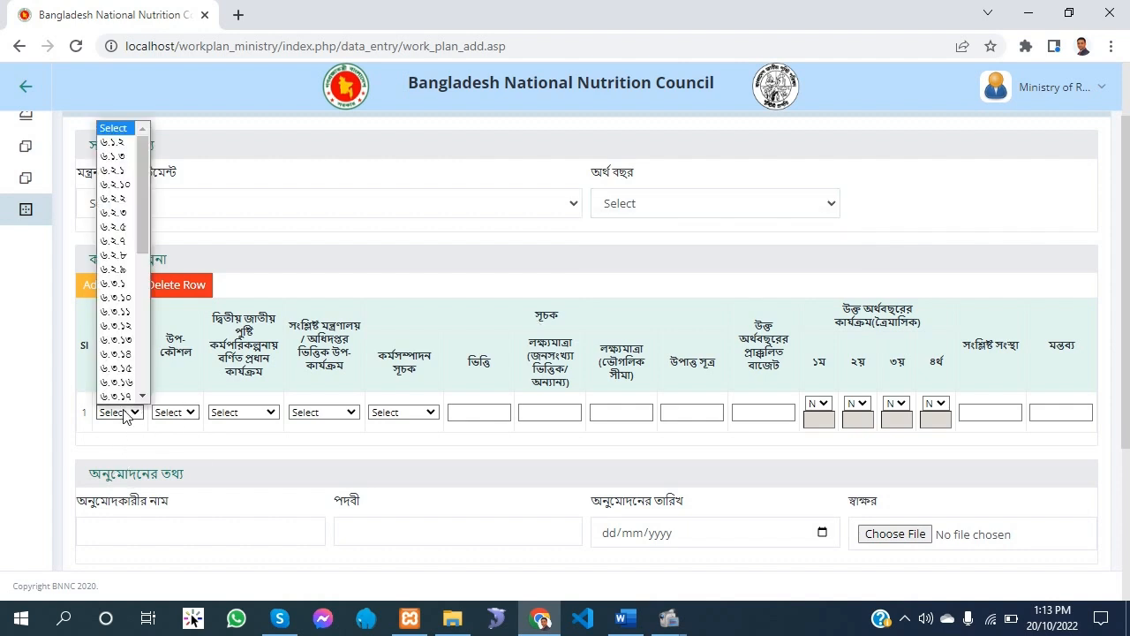
left_click(194, 412)
left_click(257, 412)
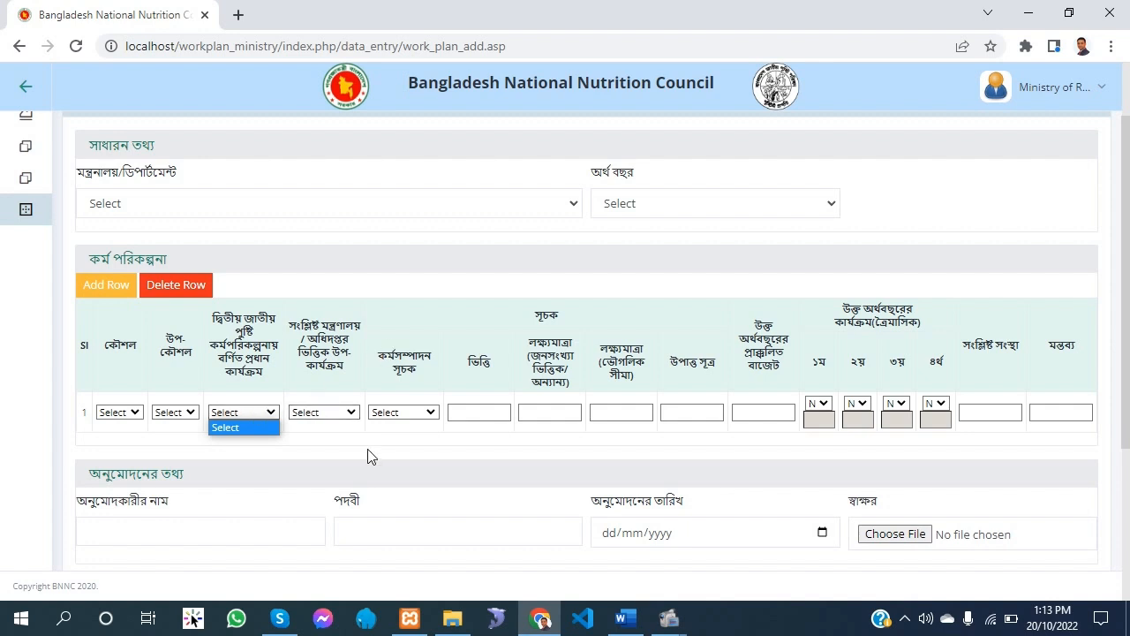
left_click(335, 388)
left_click(398, 412)
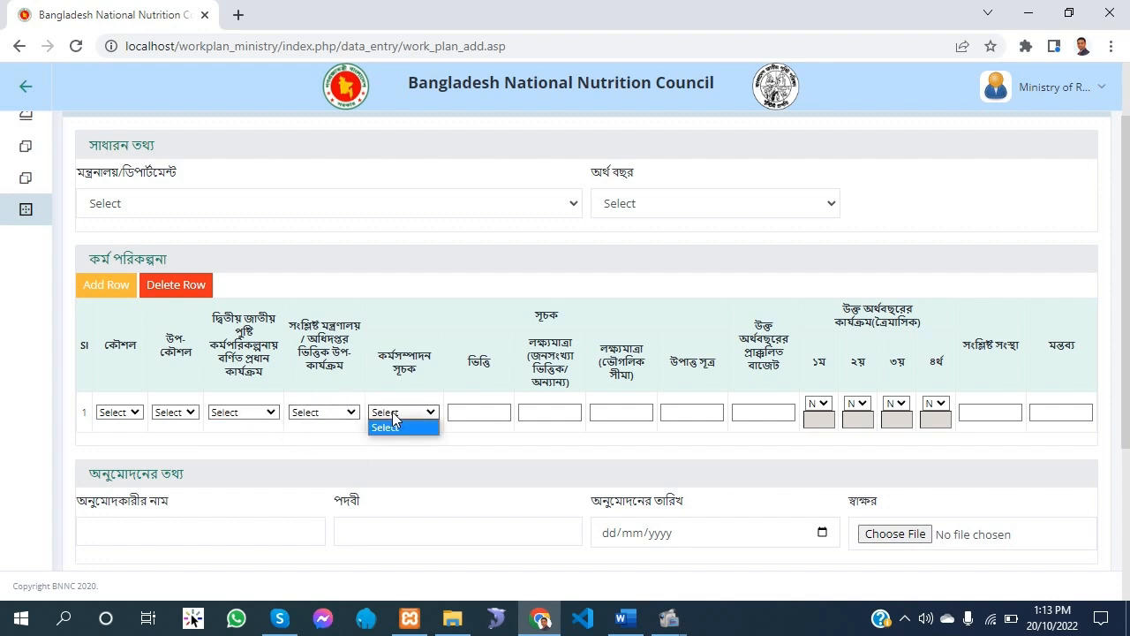
left_click(332, 413)
left_click(387, 413)
left_click(318, 414)
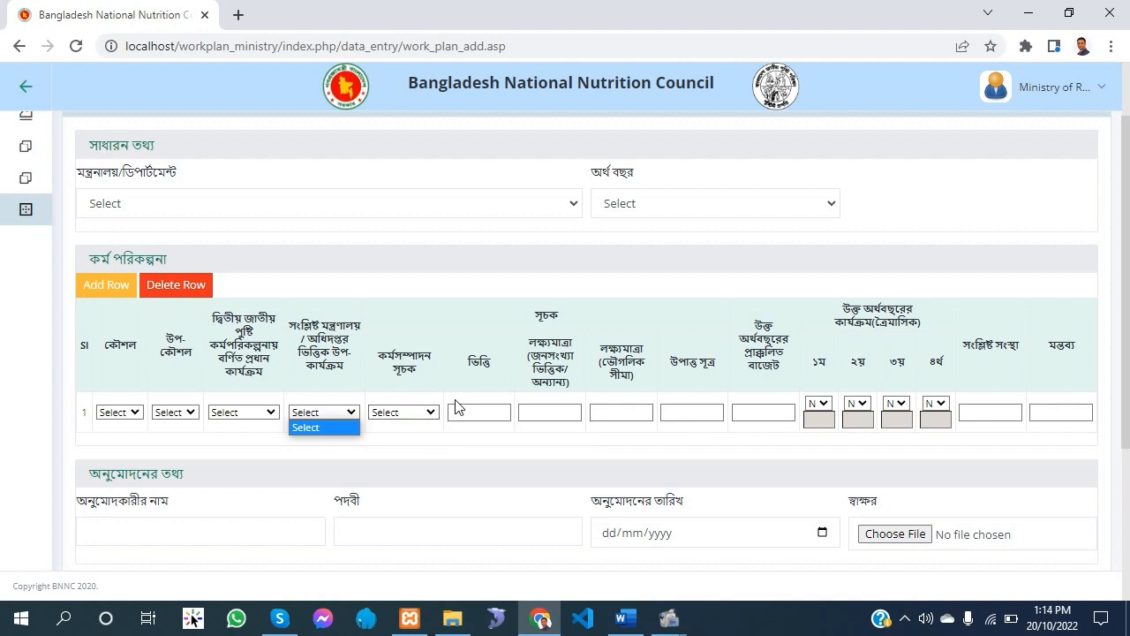
left_click(491, 413)
left_click(454, 453)
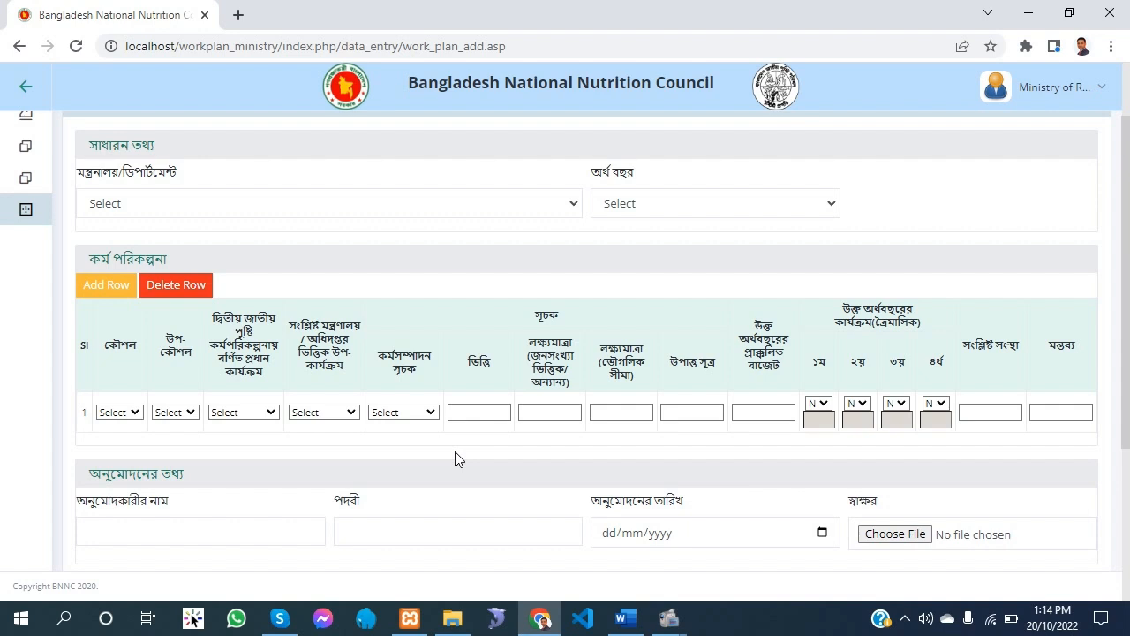
Examine the first row's geographic target, data source (উপাত্ত সূত্র) and estimated budget fields without filling them in
left_click(631, 412)
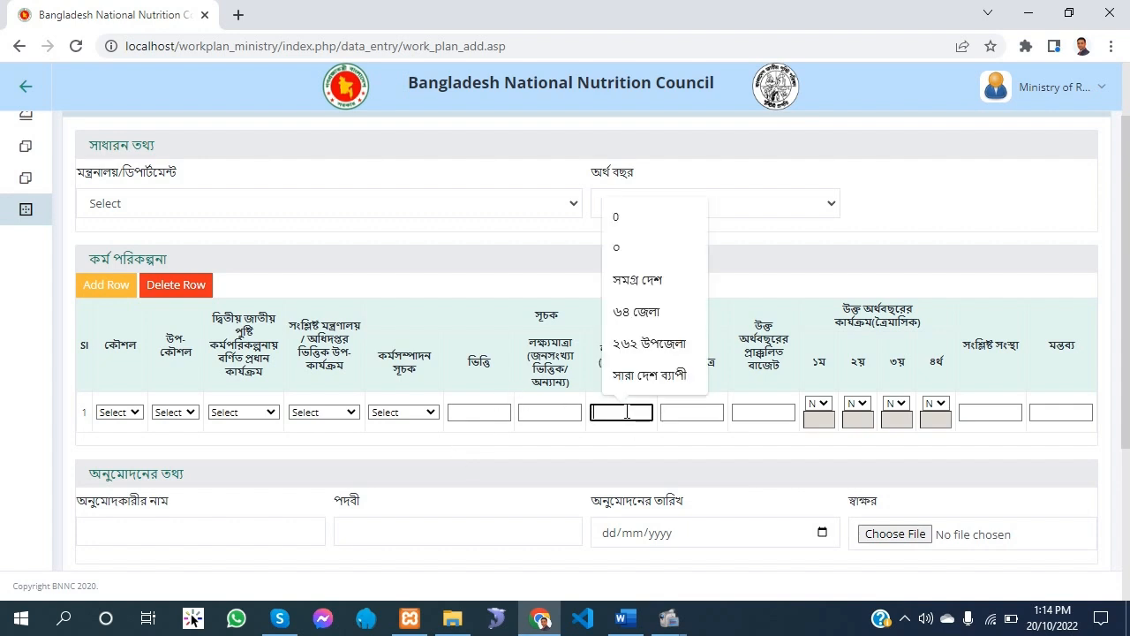
left_click(710, 469)
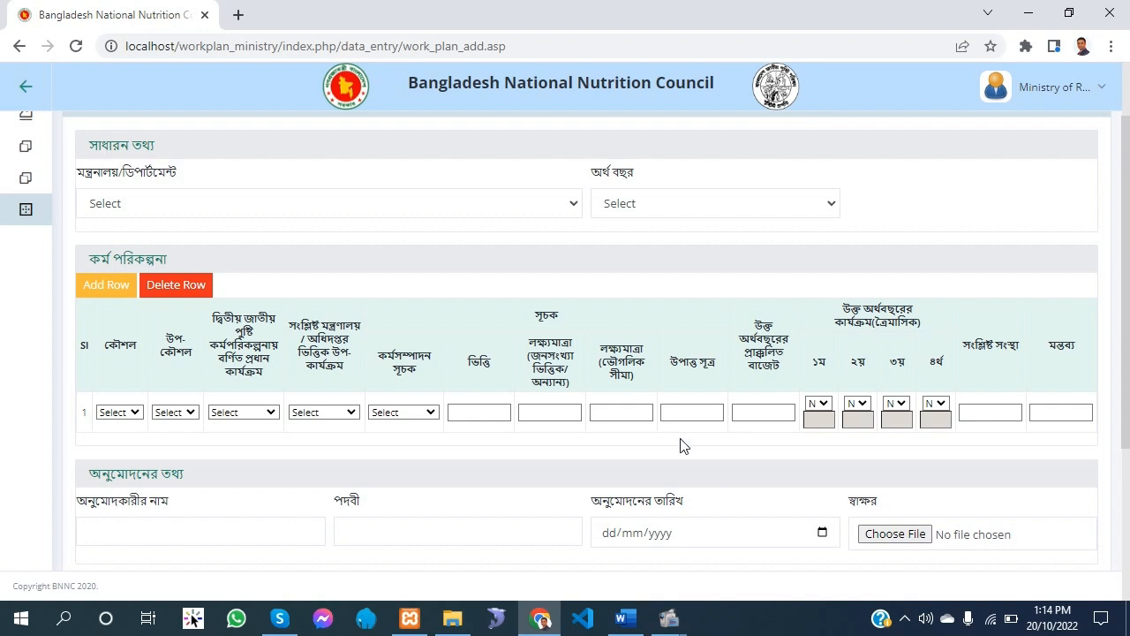
left_click(677, 408)
left_click(681, 449)
left_click(696, 415)
left_click(694, 458)
left_click(694, 412)
left_click(750, 453)
left_click(758, 410)
left_click(759, 411)
left_click(744, 446)
Examine the first row's first-quarter activity choice and its related organisation (সংশ্লিষ্ট সংস্থা) and remarks (মন্তব্য) fields
left_click(819, 402)
left_click(924, 469)
left_click(988, 412)
left_click(931, 448)
left_click(983, 413)
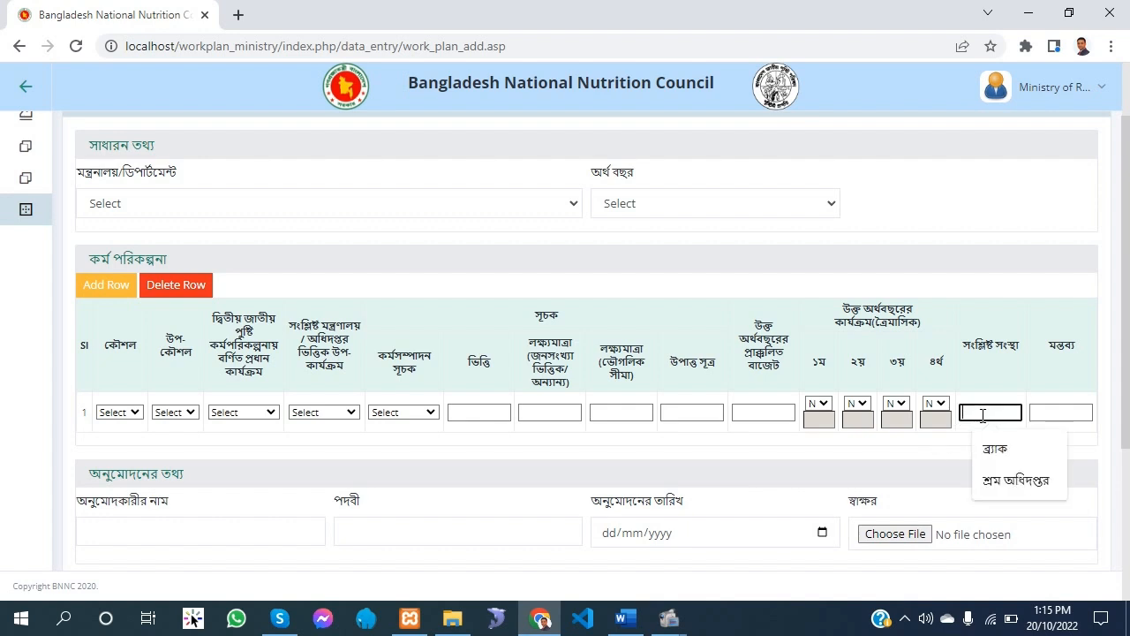
key("Tab")
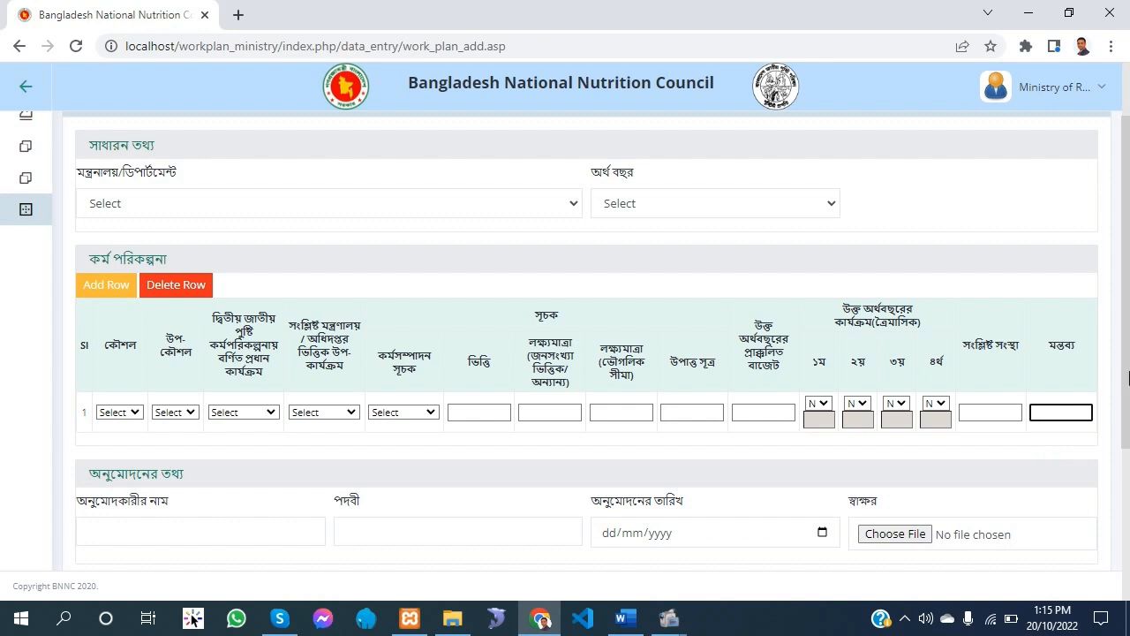
Add six more rows to the work plan (কর্ম পরিকল্পনা) table
left_click(101, 287)
left_click(114, 285)
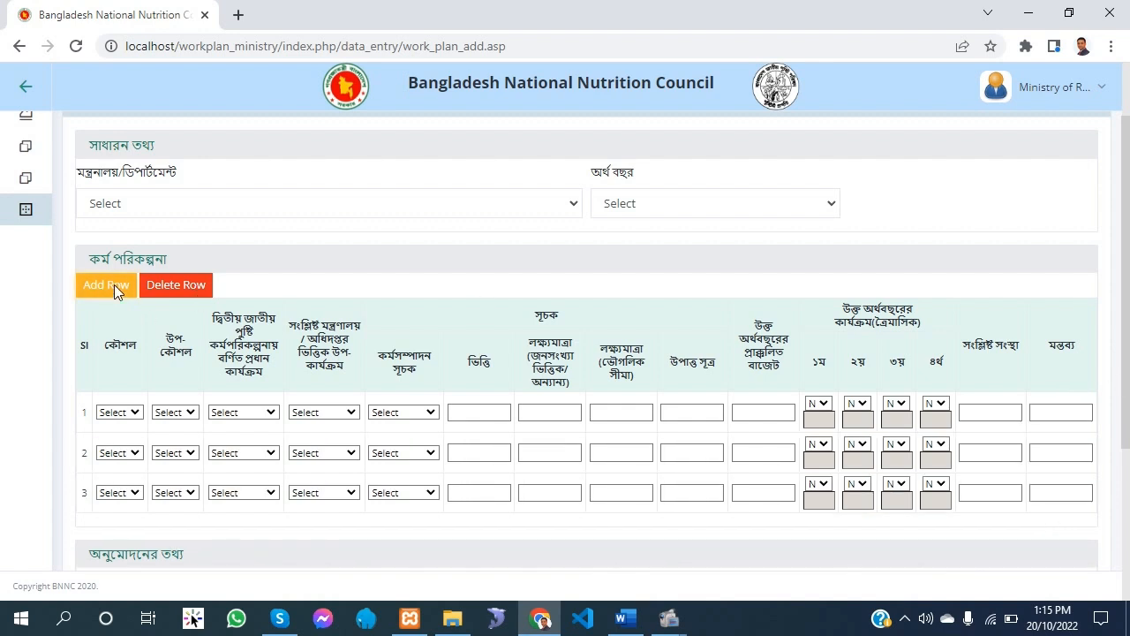
left_click(111, 288)
scroll(120, 344, "down", 1)
scroll(120, 343, "down", 1)
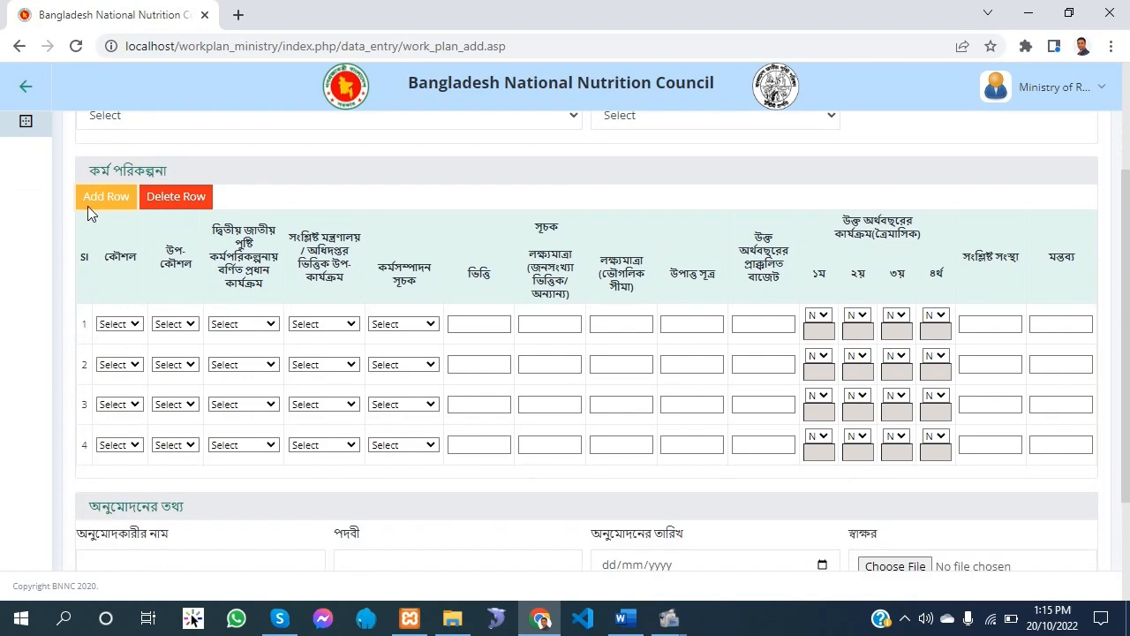
left_click(93, 204)
left_click(100, 203)
scroll(124, 265, "down", 2)
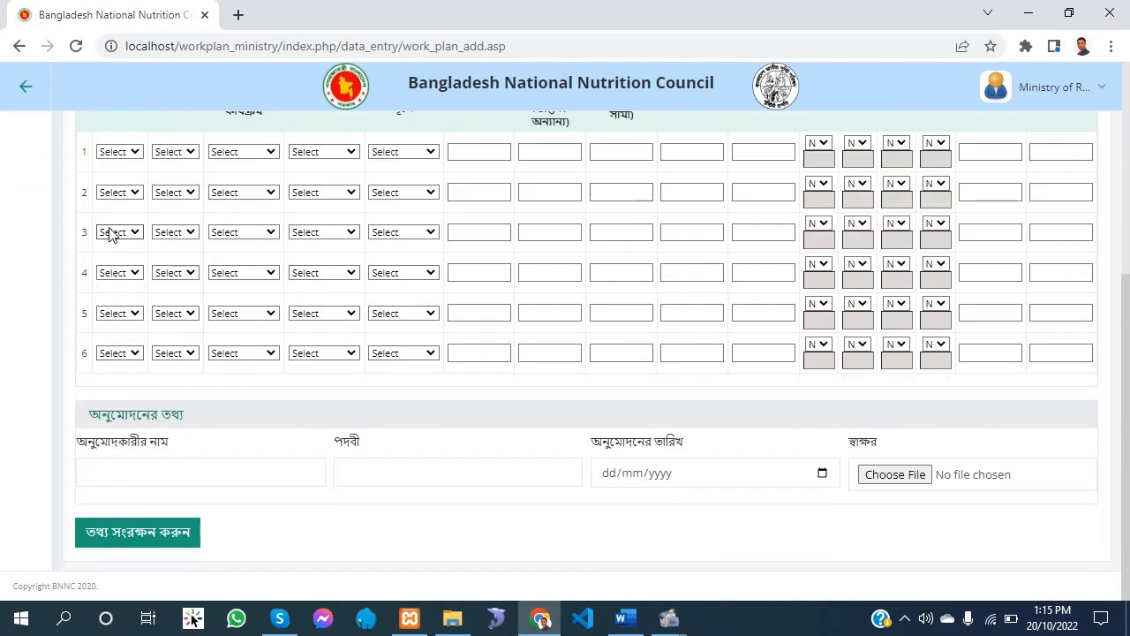
scroll(104, 280, "up", 4)
left_click(115, 288)
scroll(124, 298, "down", 4)
scroll(123, 299, "up", 5)
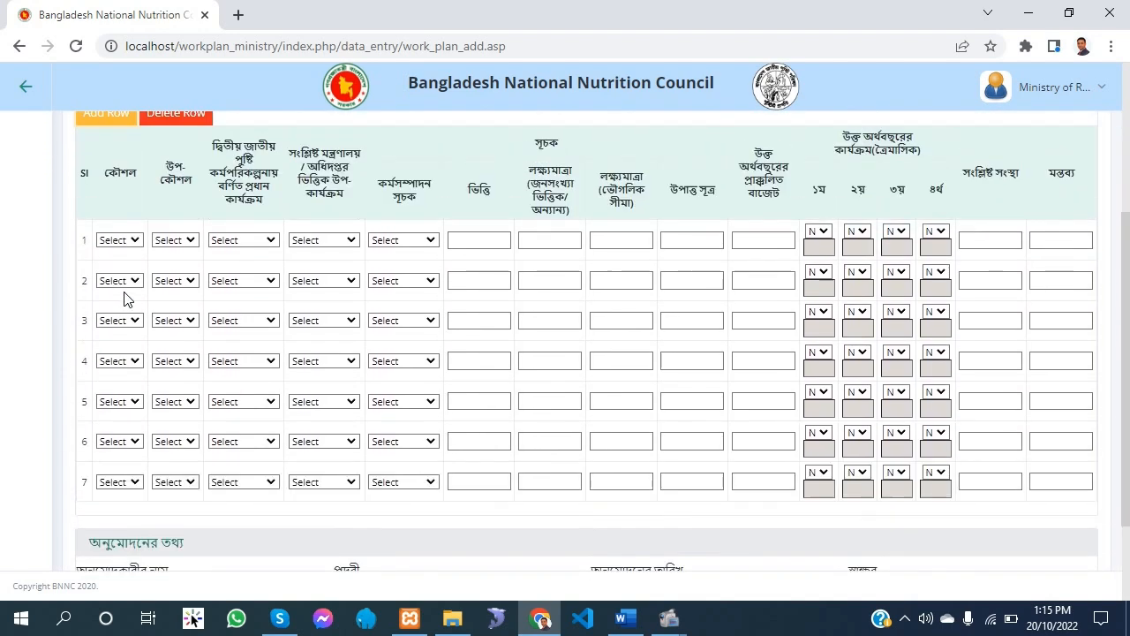
Delete the six added rows from the work plan table and try to delete the remaining first row as well
left_click(172, 376)
scroll(172, 376, "down", 2)
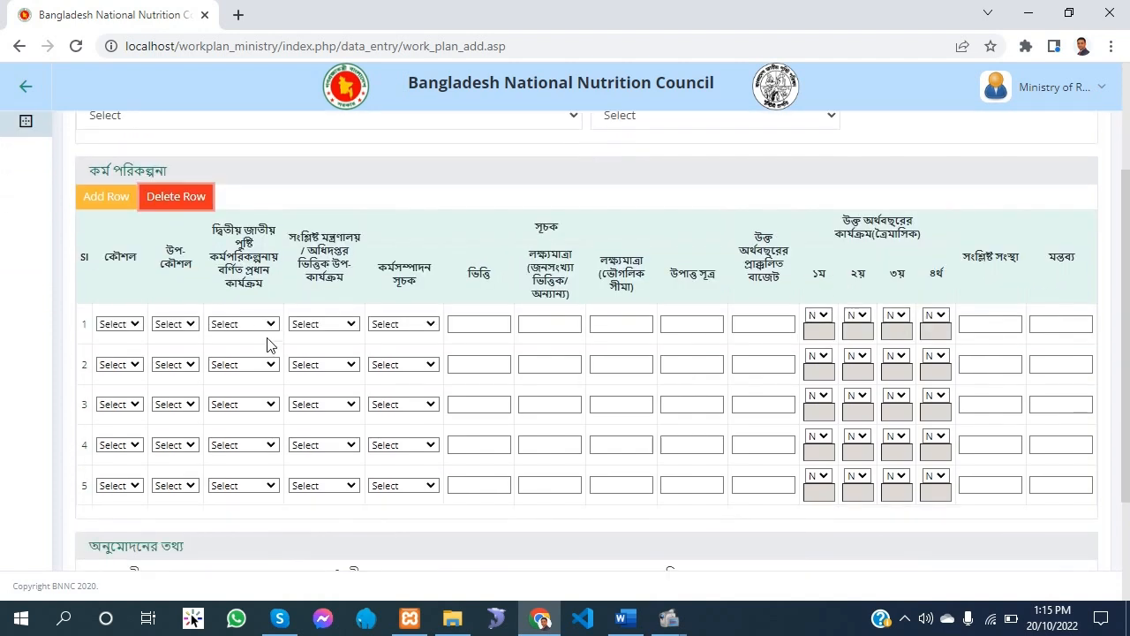
left_click(181, 198)
left_click(185, 201)
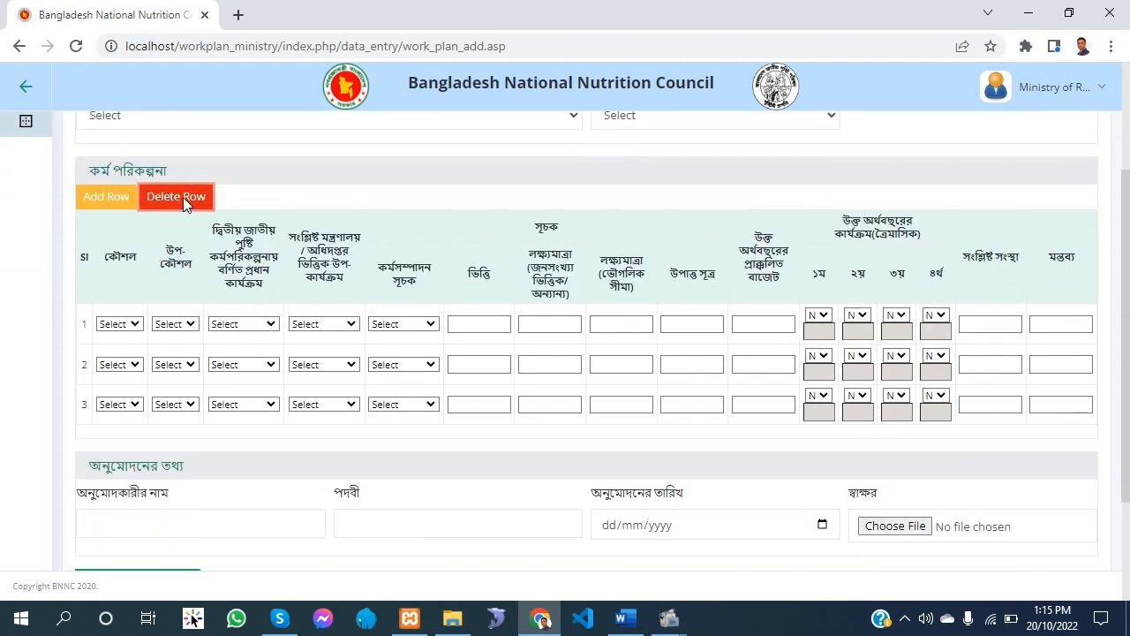
left_click(184, 201)
left_click(185, 201)
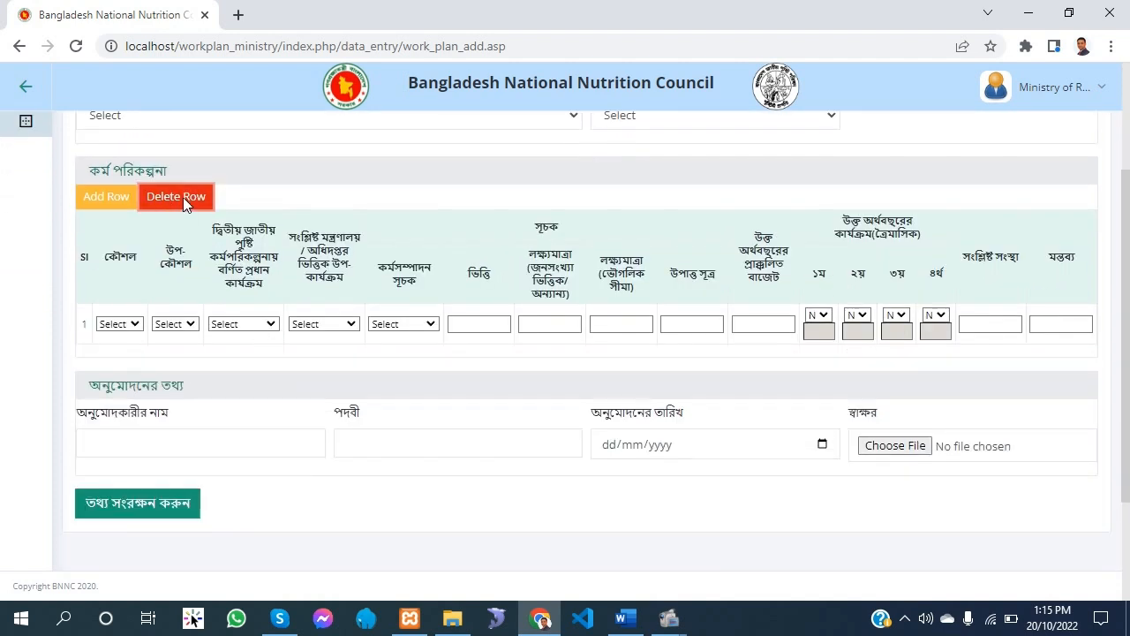
left_click(185, 201)
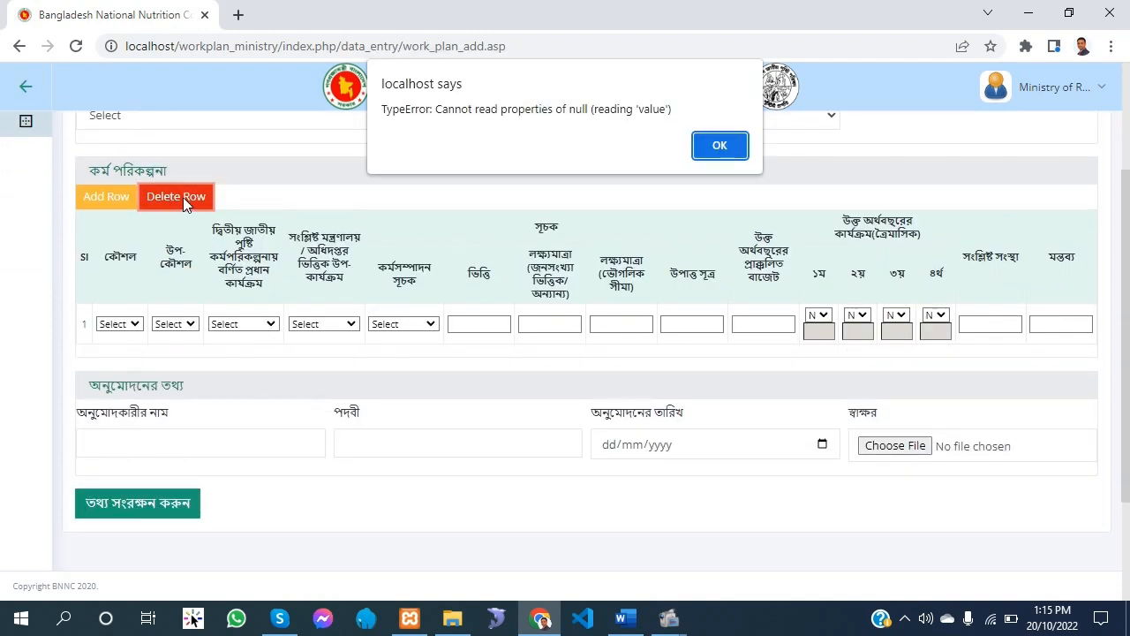
left_click(709, 148)
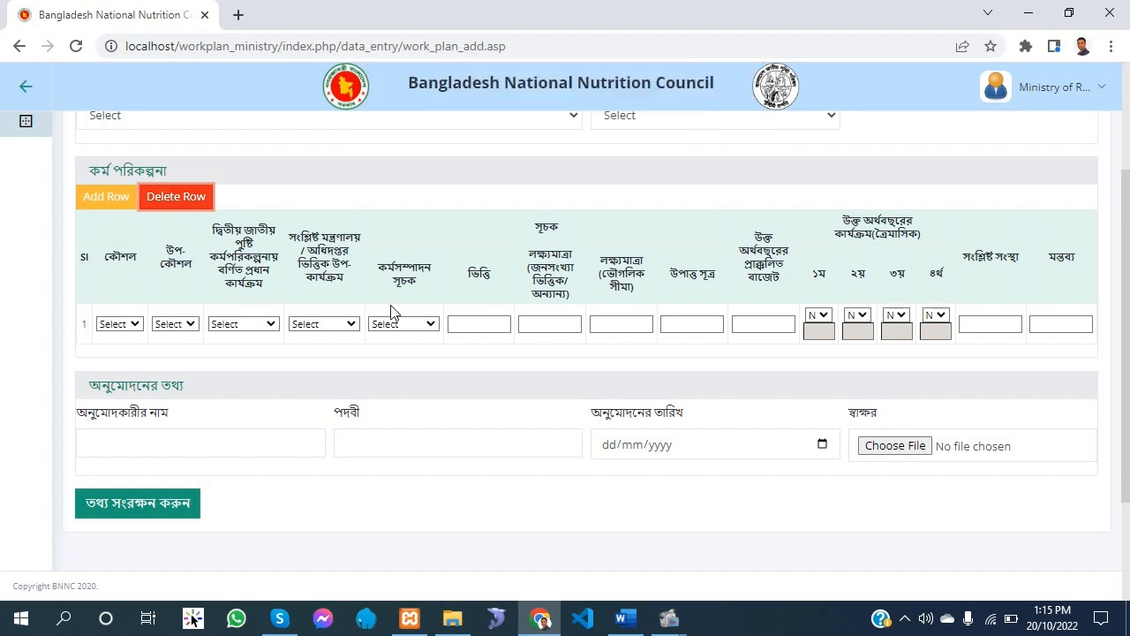
Examine the approval section's approver name, designation (পদবী) and approval date fields without filling them in
left_click(195, 451)
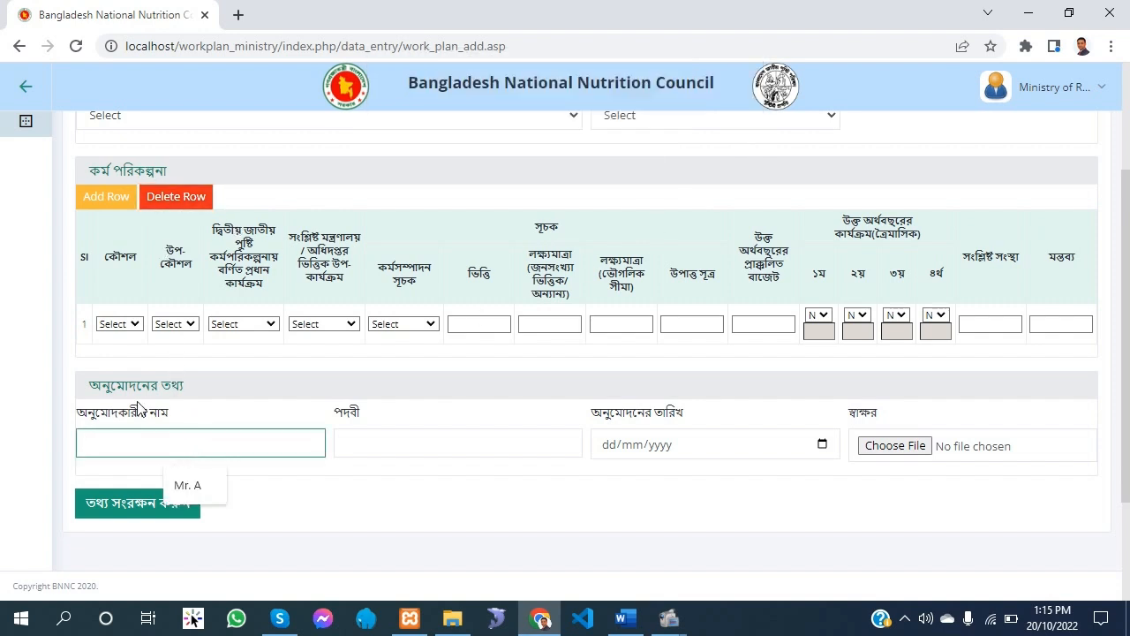
left_click_drag(202, 394, 74, 392)
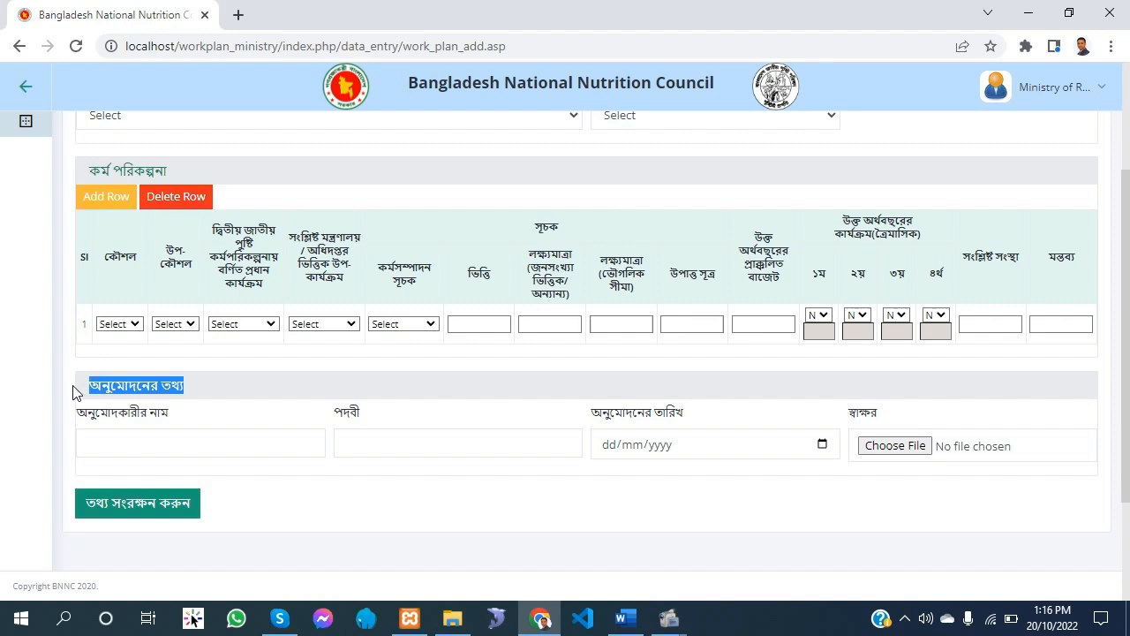
left_click(184, 454)
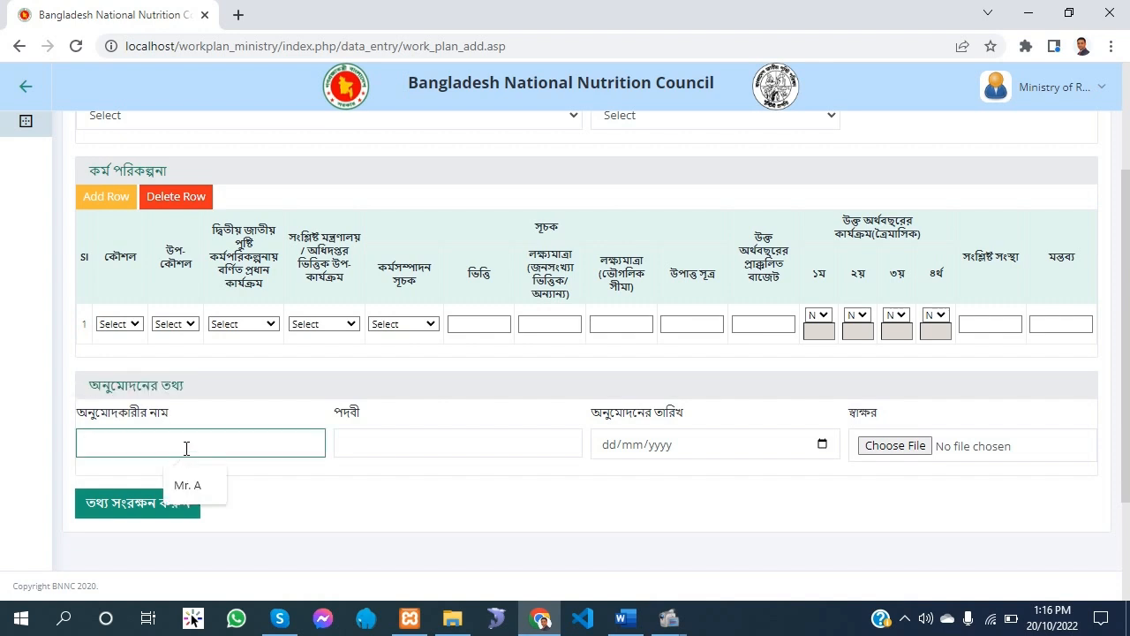
left_click(447, 442)
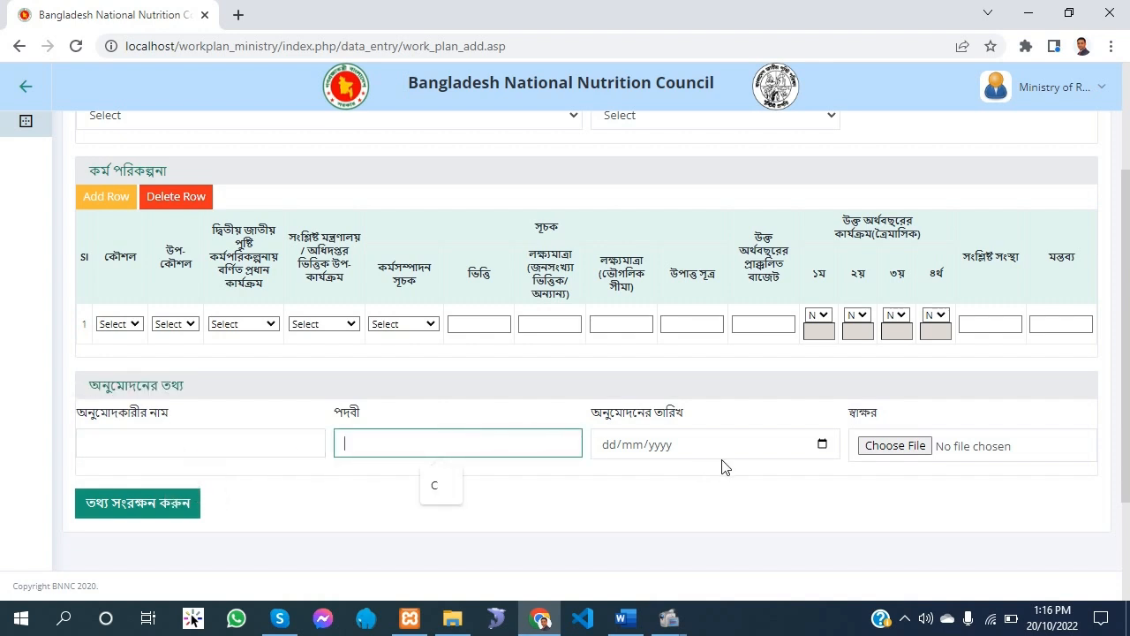
left_click(822, 447)
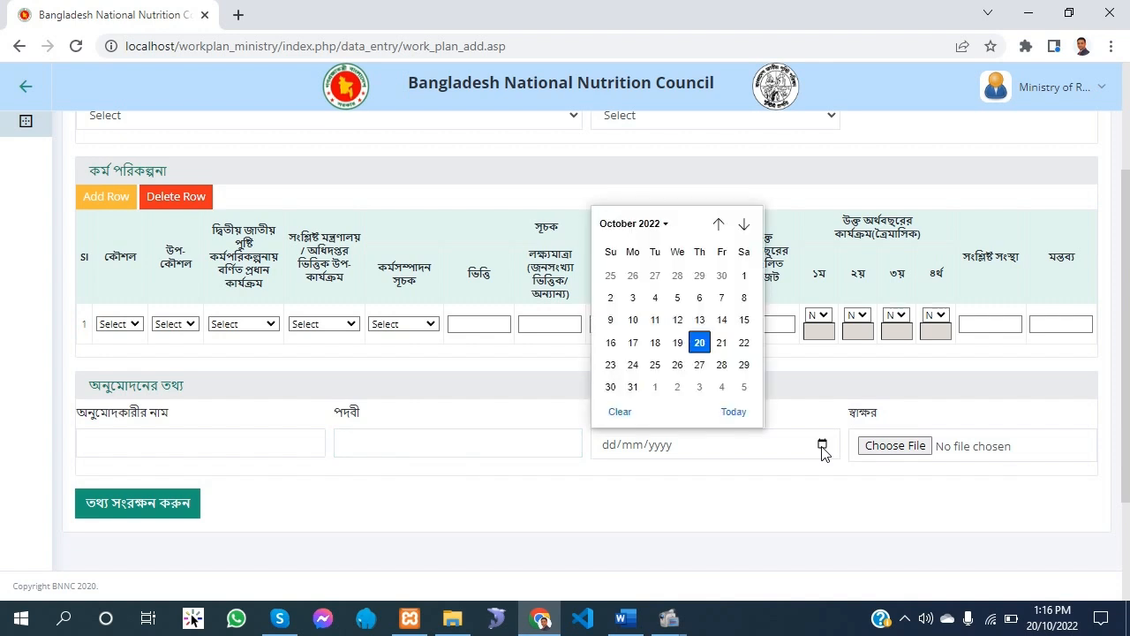
left_click(854, 485)
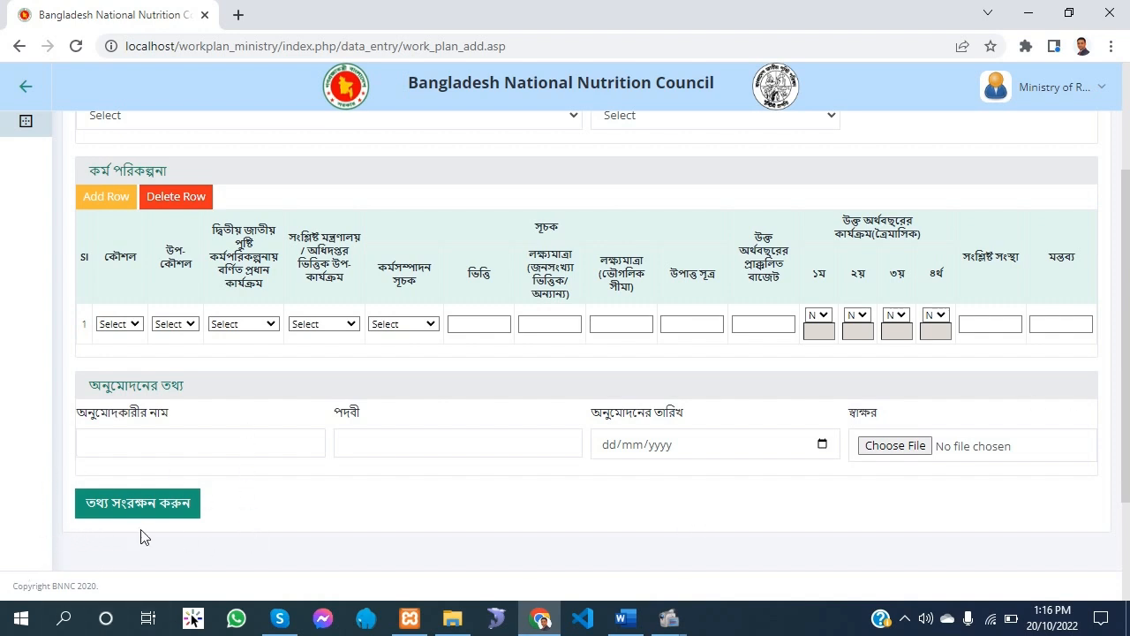
Examine the first row's ministry-based sub-activity and performance indicator (কর্মসম্পাদন সূচক) options without choosing any
left_click(333, 325)
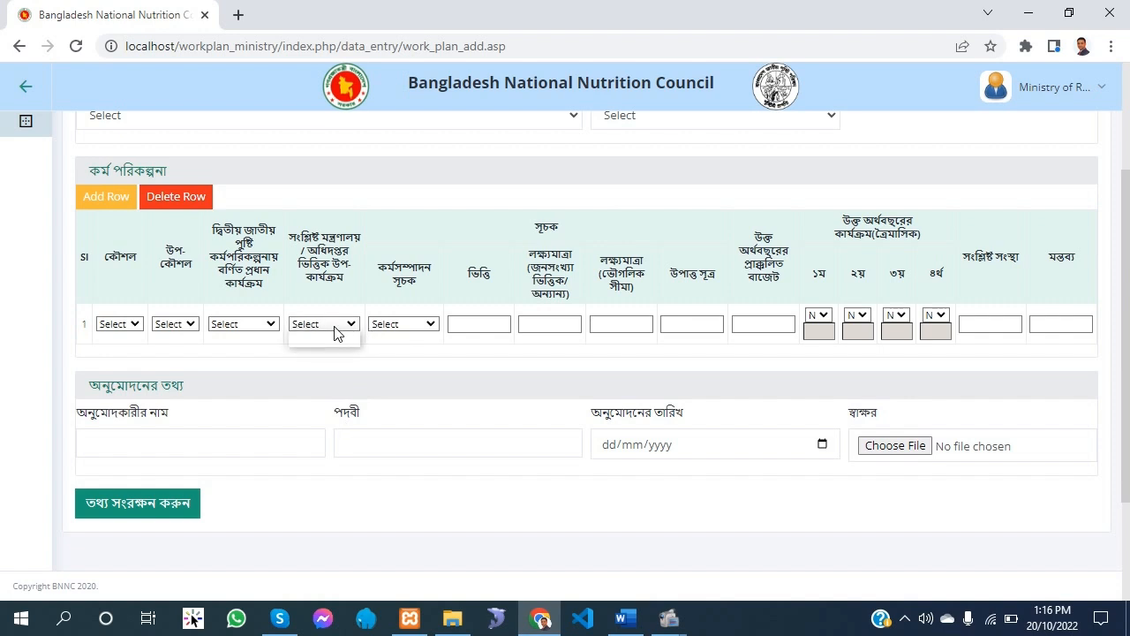
left_click(417, 325)
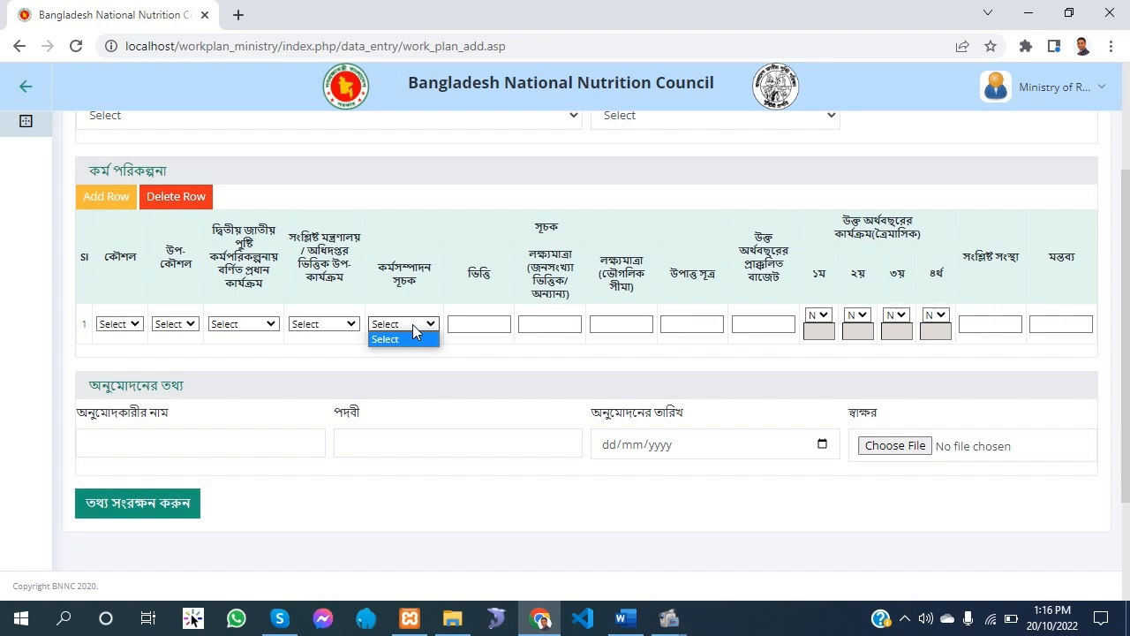
left_click(320, 328)
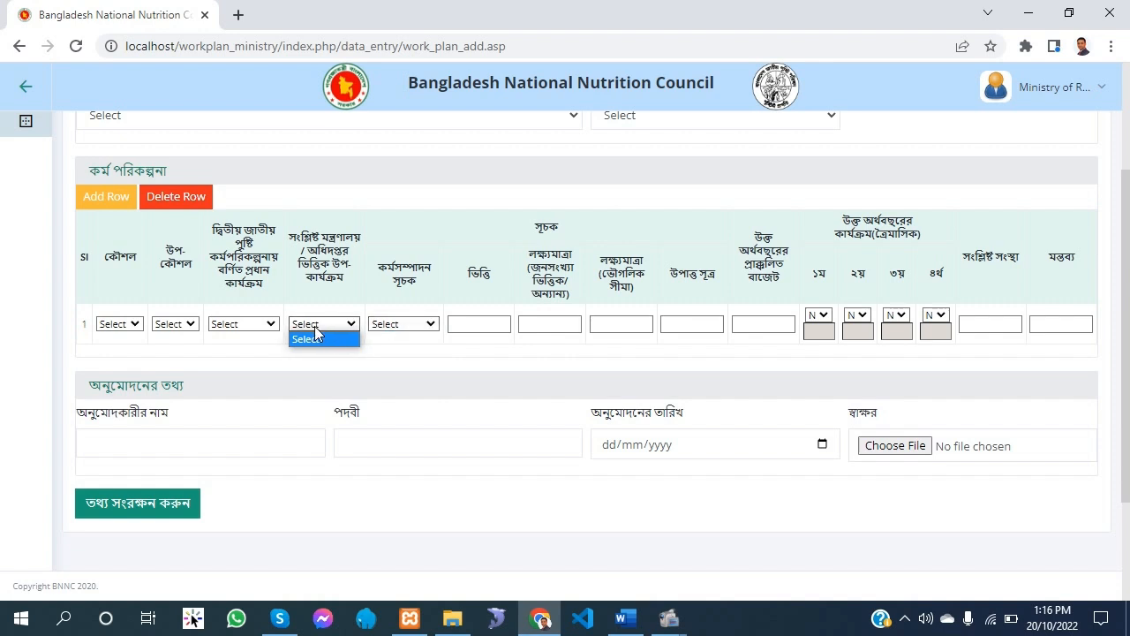
left_click(309, 339)
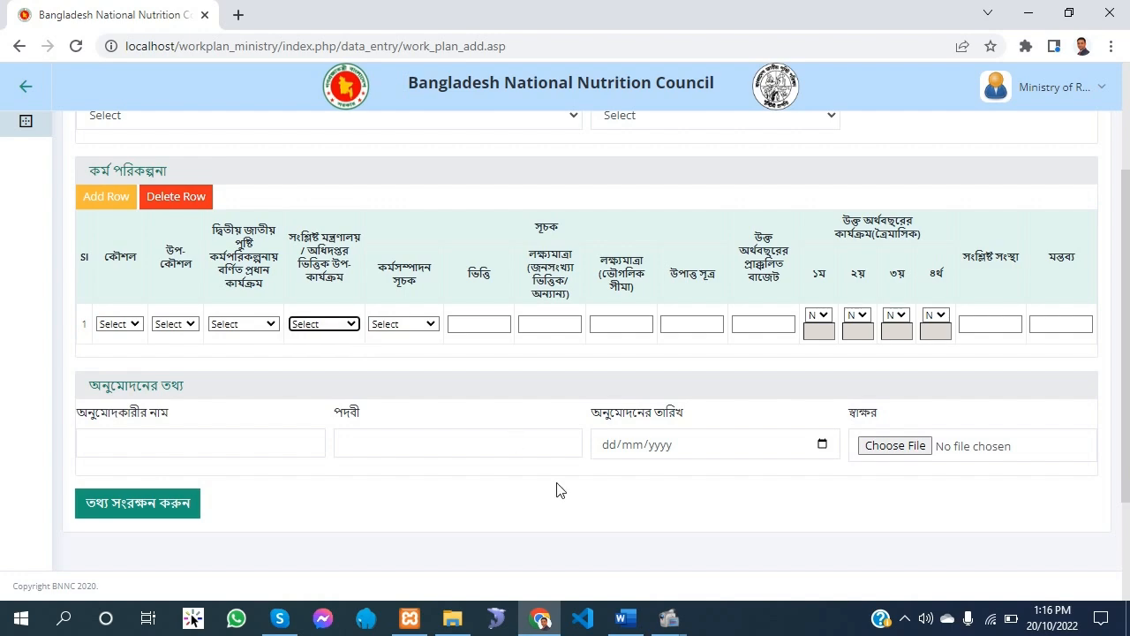
Switch to the ministry's 2021-2022 work plan document in Word and examine row ৬.৩.৭'s activity, sub-activity and indicator
left_click(623, 618)
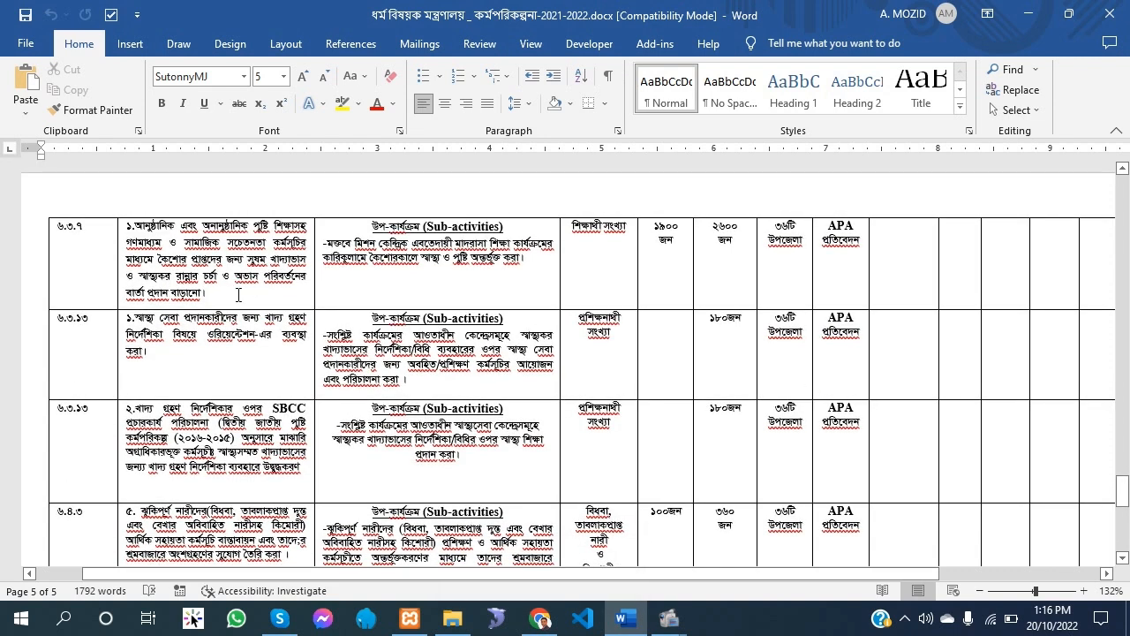
triple_click(238, 295)
left_click(216, 291)
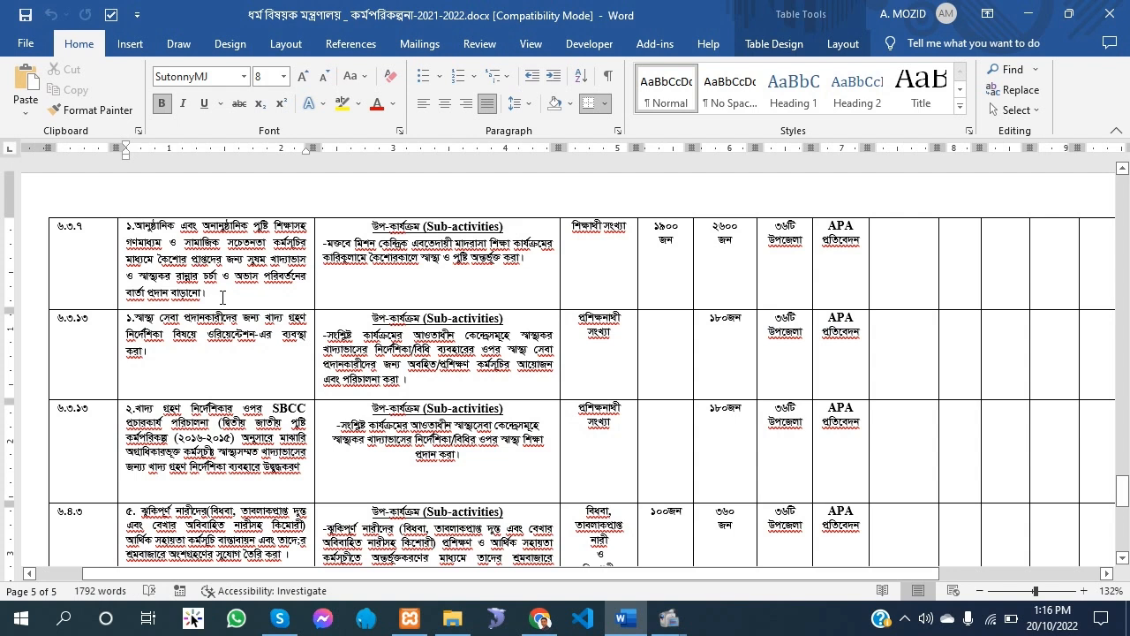
triple_click(223, 298)
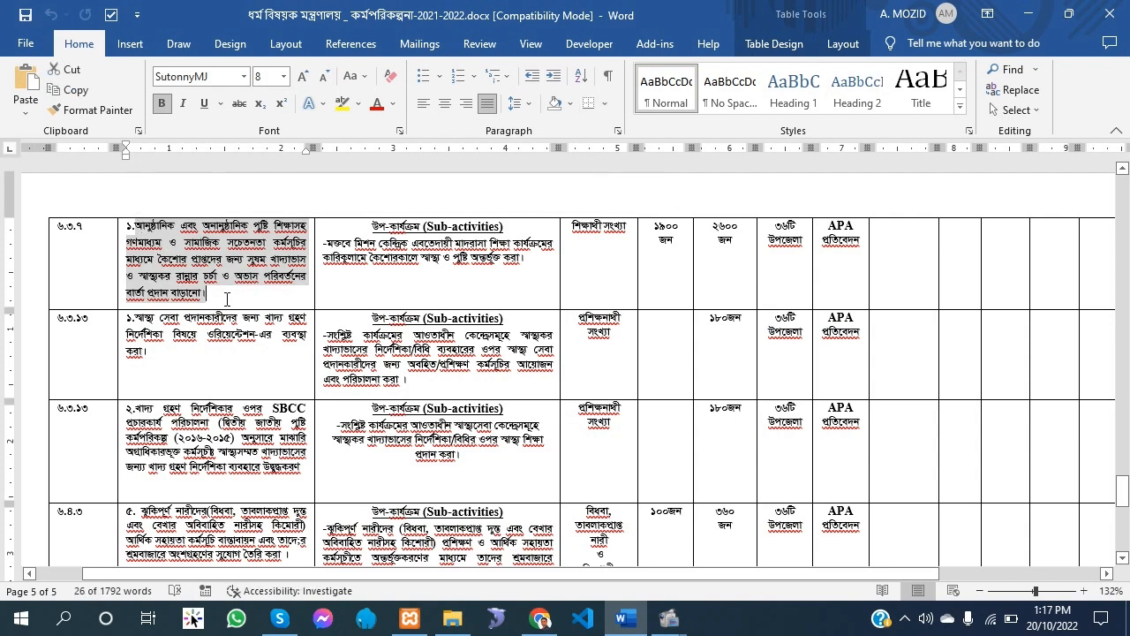
left_click(229, 299)
left_click_drag(539, 272, 325, 239)
left_click(616, 239)
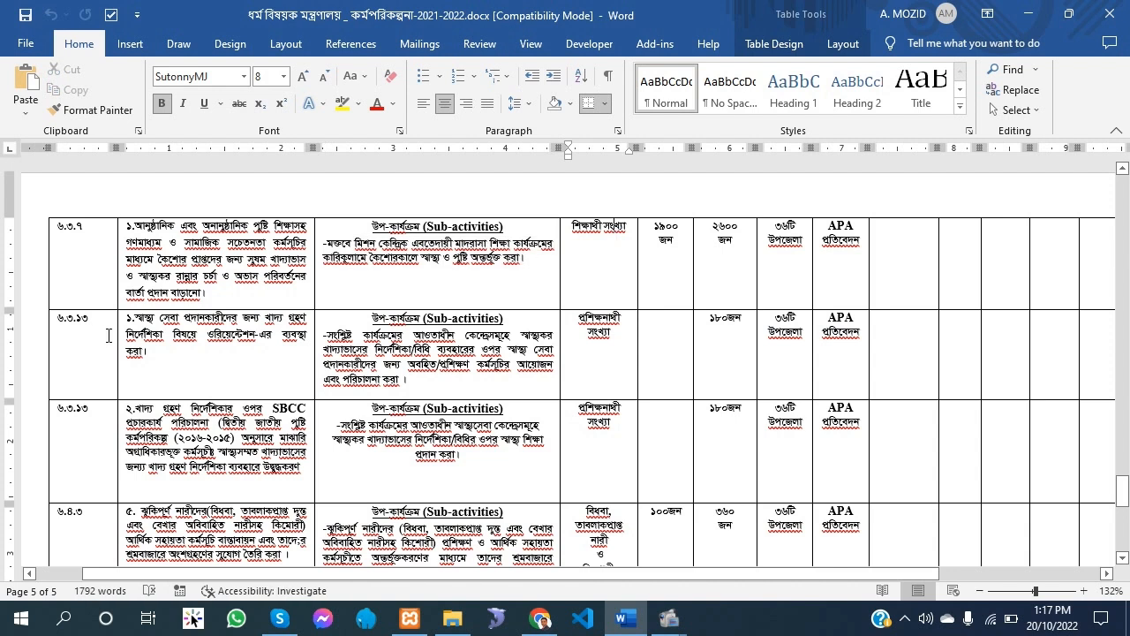
Examine the activity text of the first ৬.৩.১৩ row in the work plan document
left_click_drag(234, 353, 138, 320)
left_click(179, 362)
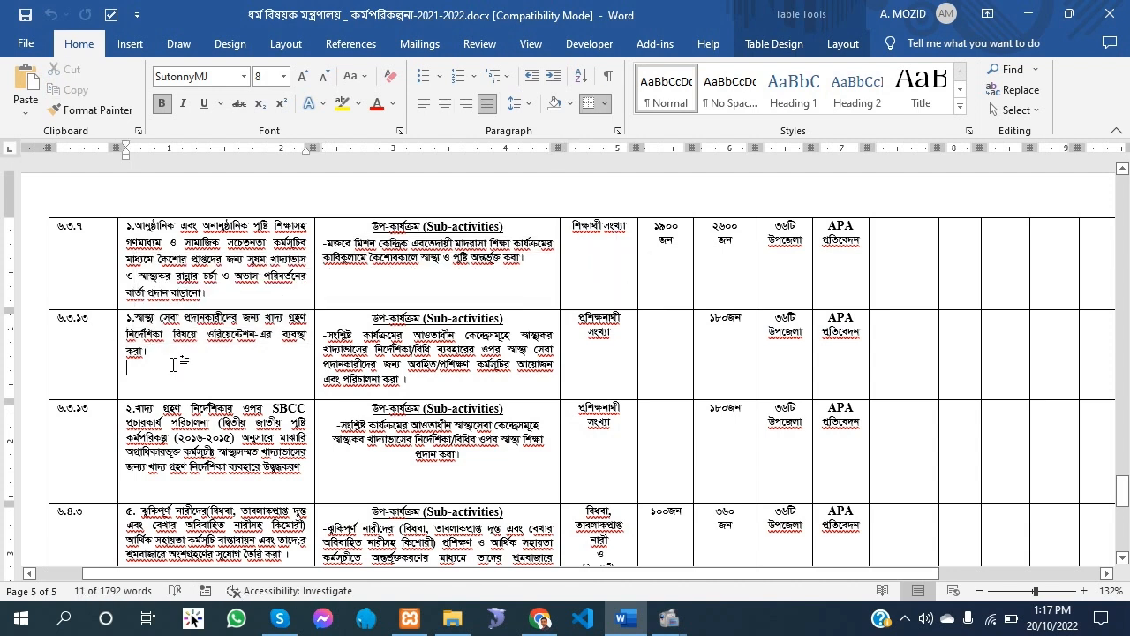
left_click_drag(182, 360, 137, 321)
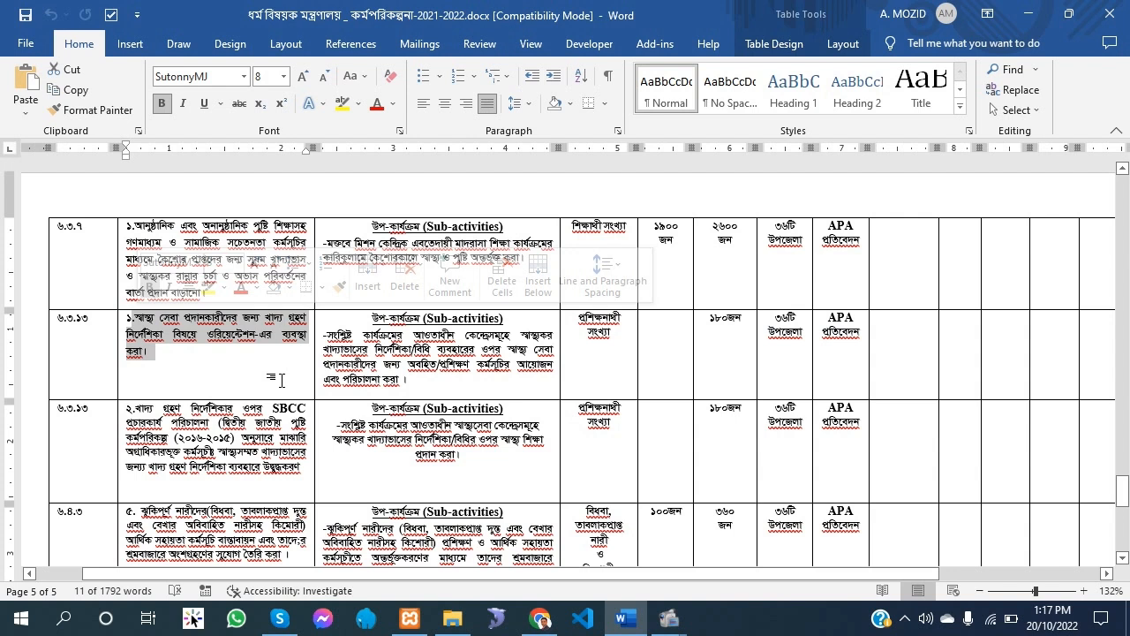
left_click(280, 380)
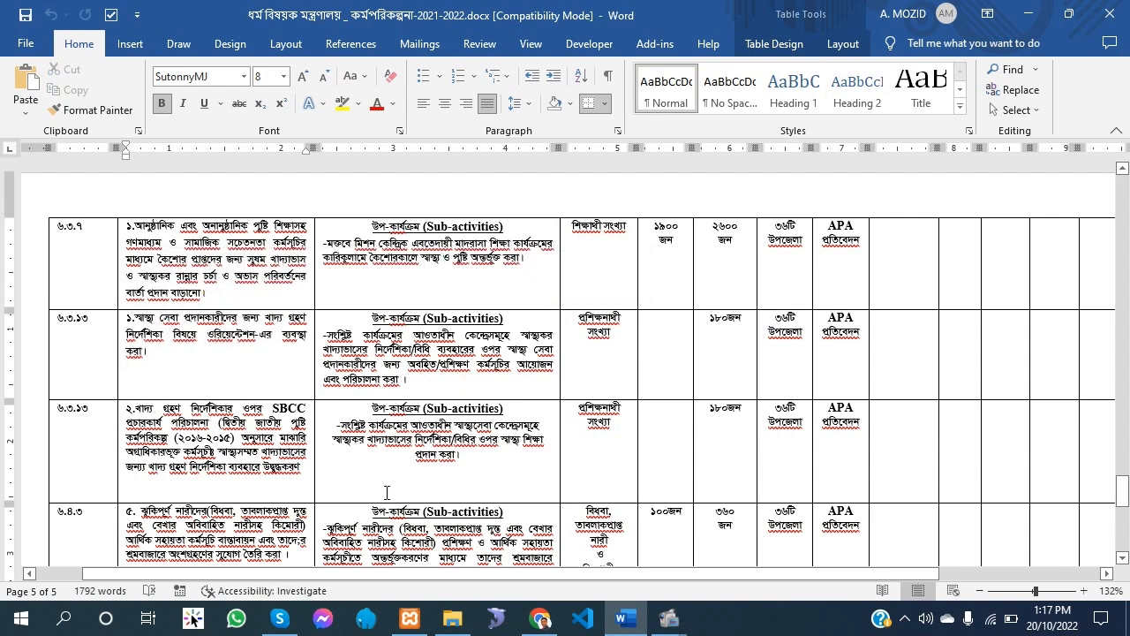
left_click(133, 359)
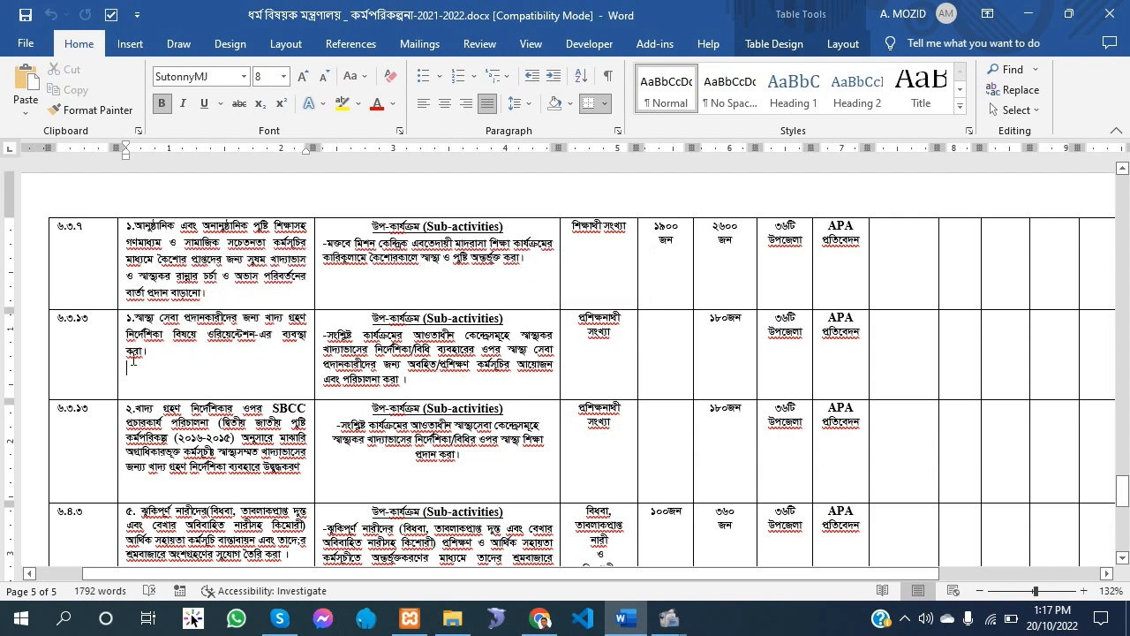
Review row ৬.৩.৭'s strategy number, activity and sub-activity text in the document against the web form
left_click(87, 238)
left_click_drag(218, 300, 127, 227)
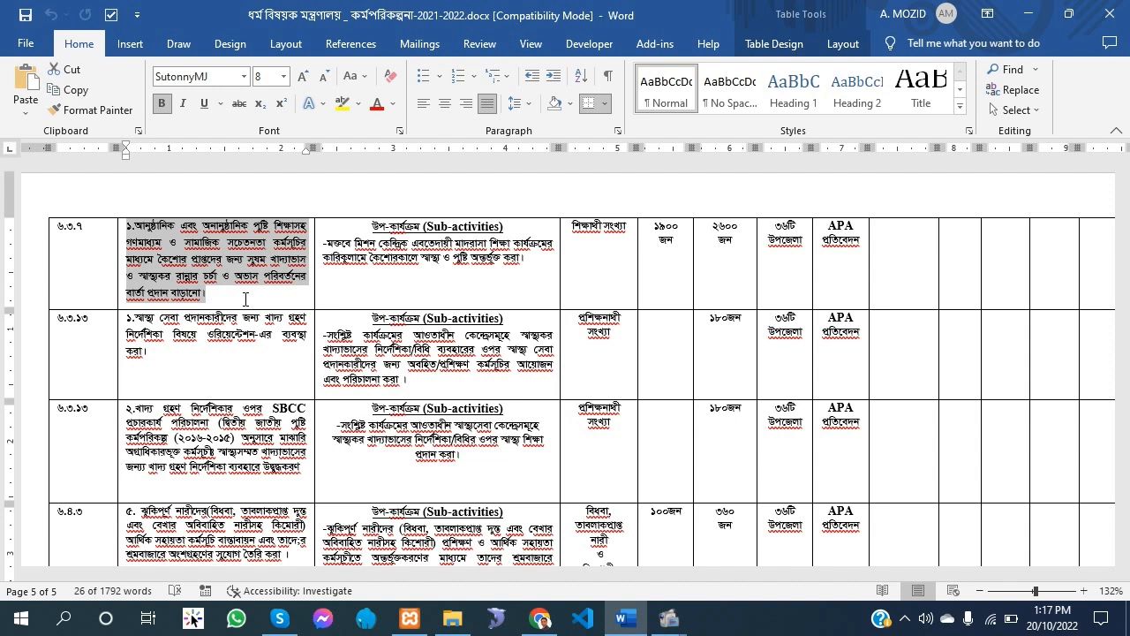
left_click(533, 275)
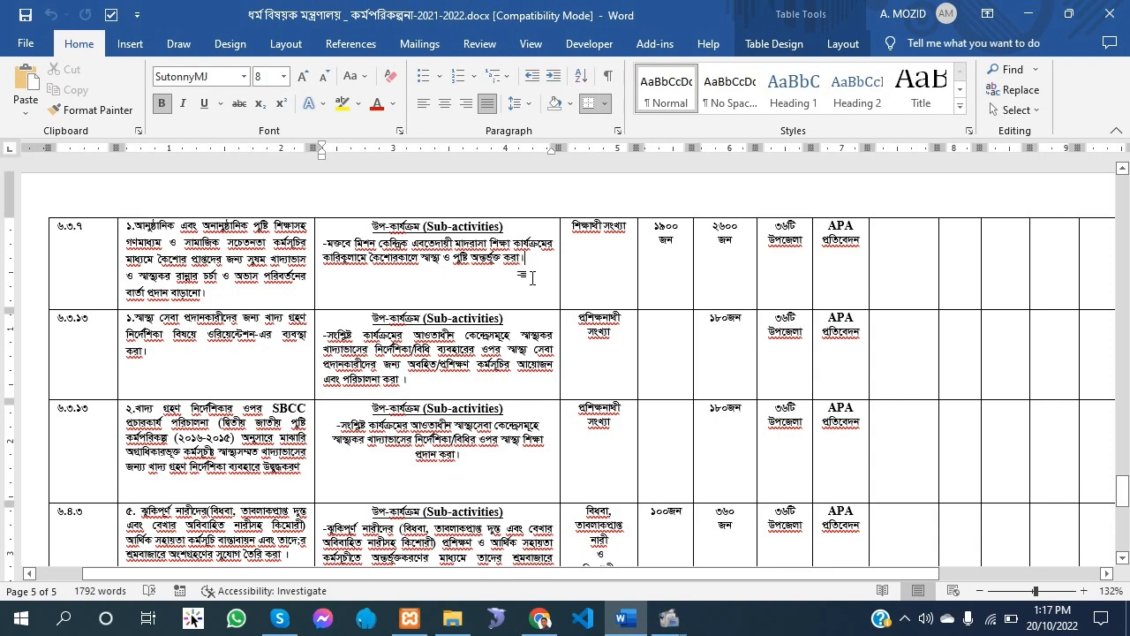
left_click(549, 629)
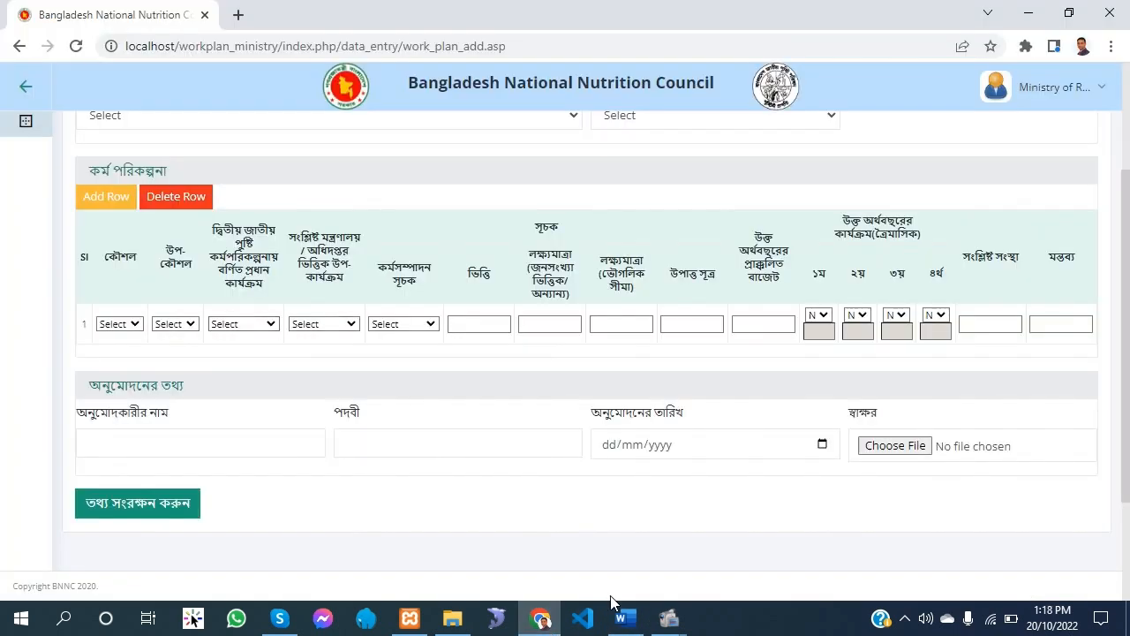
left_click(620, 621)
left_click_drag(526, 266, 325, 240)
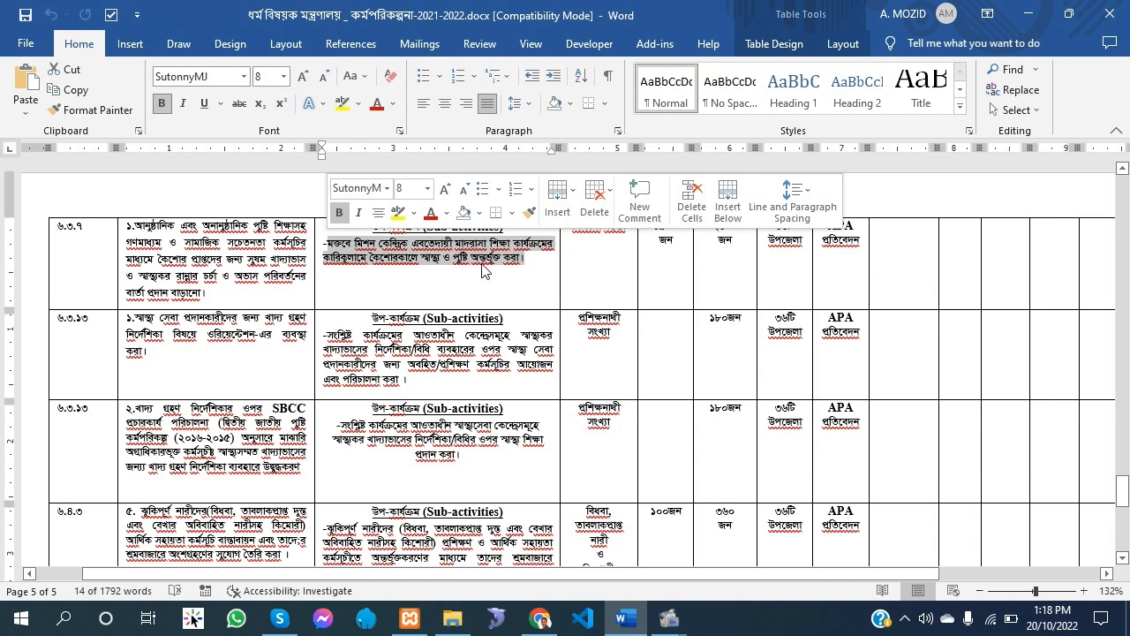
left_click(238, 283)
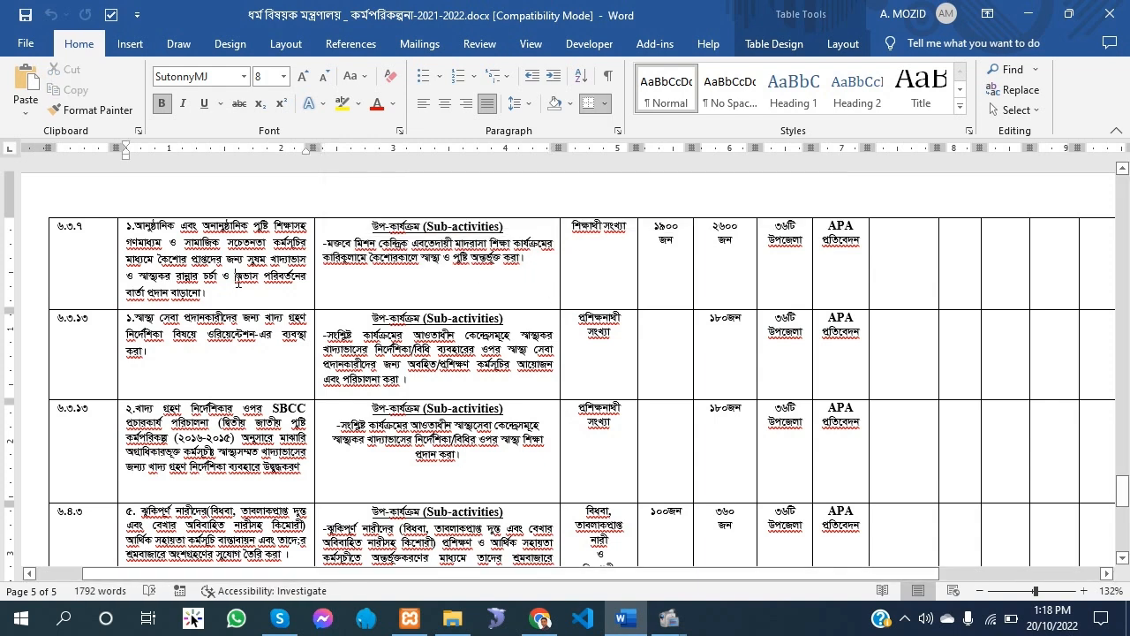
Return to the web form in Chrome, set the first row's strategy (কৌশল) to ৬.৩.৭ and leave its sub-strategy unselected
left_click(540, 618)
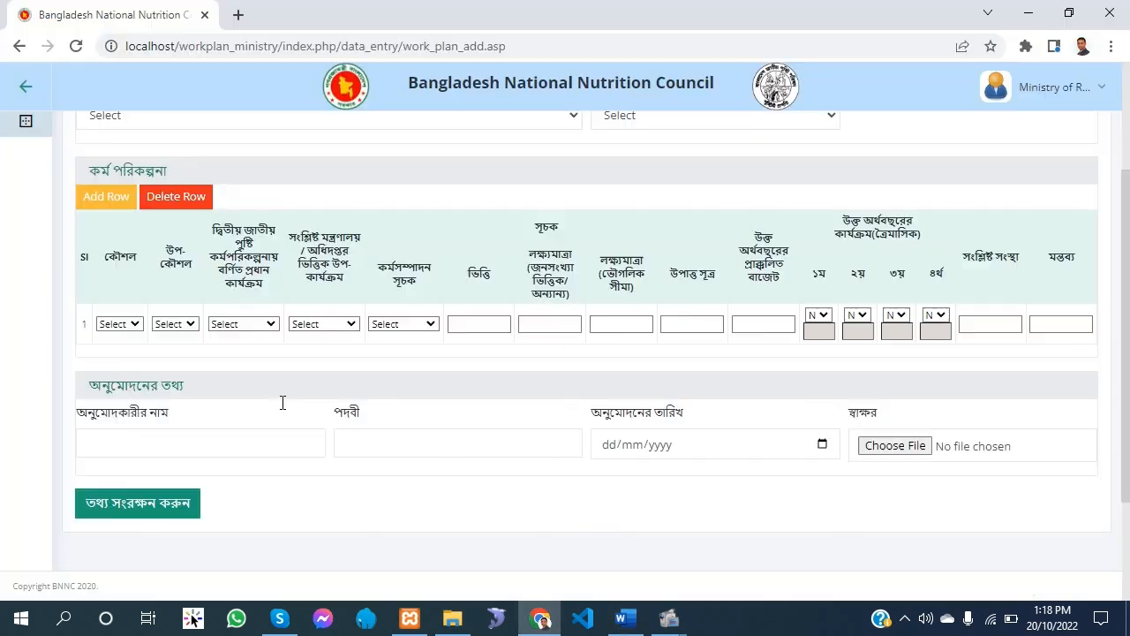
left_click(113, 325)
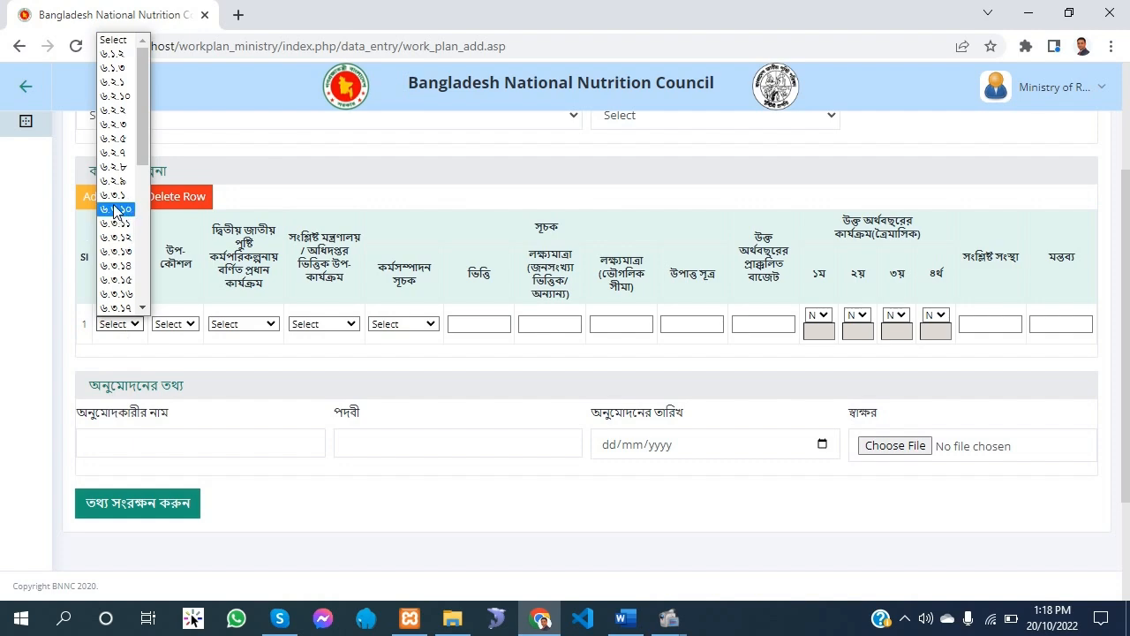
scroll(130, 266, "down", 2)
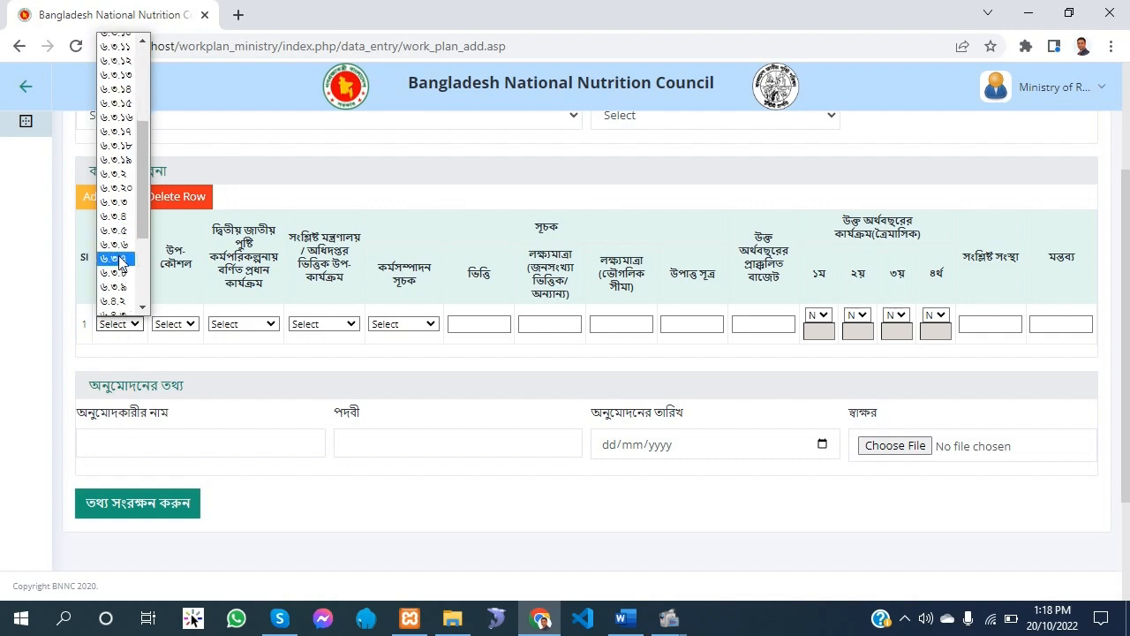
left_click(123, 258)
left_click(174, 325)
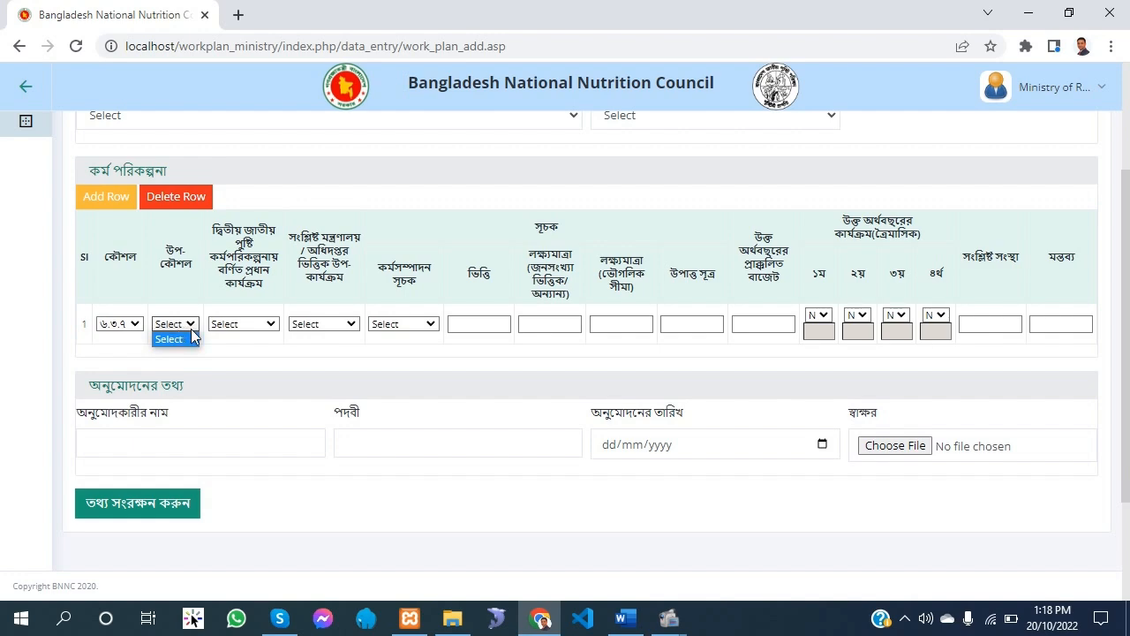
left_click(253, 344)
Set the first row's main activity from the second national nutrition plan to the entry beginning ০১. আনুষ্ঠানি
left_click(264, 325)
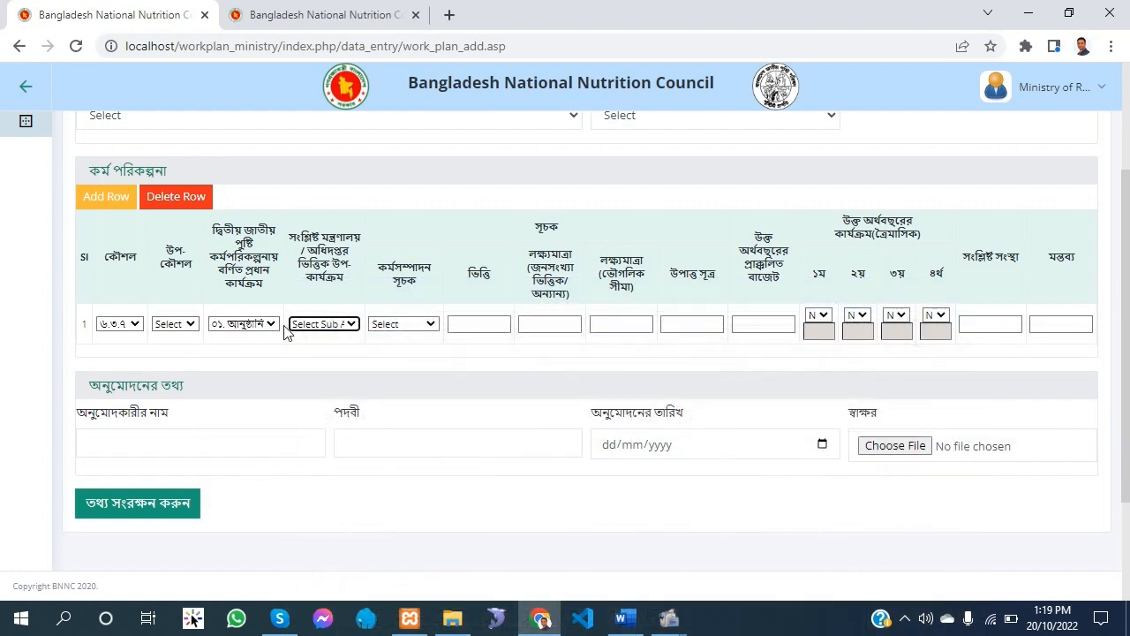
left_click(263, 325)
left_click(253, 365)
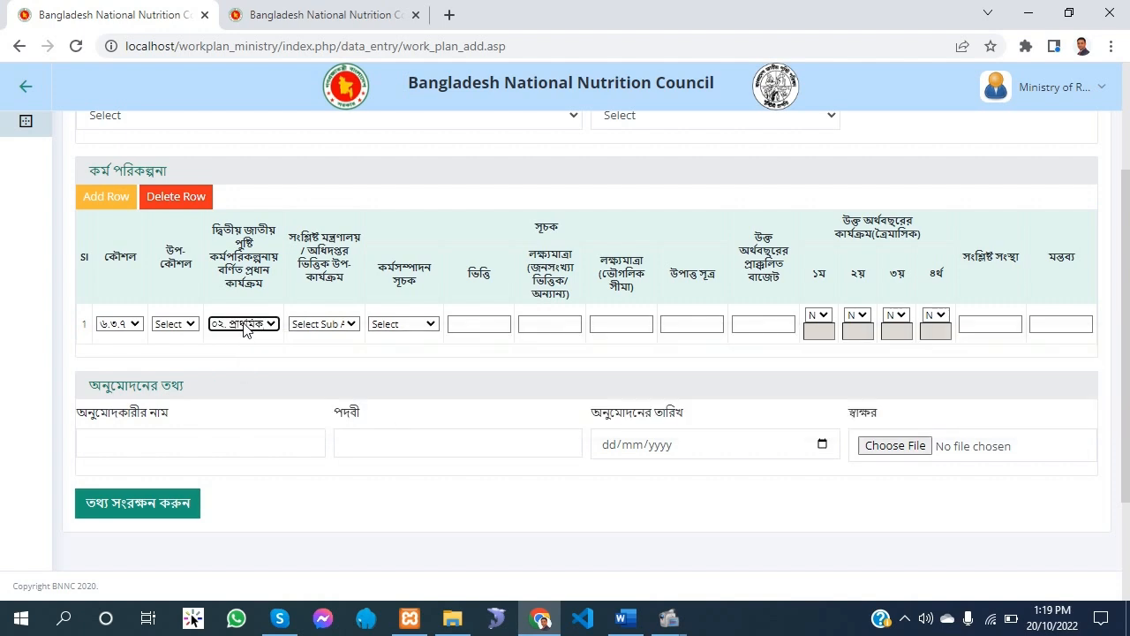
left_click(246, 325)
left_click(241, 356)
Check the Word document and set the first row's sub-activity to the first listed entry, beginning মক্তবে মিশন কেন্দ্রিক
left_click(324, 325)
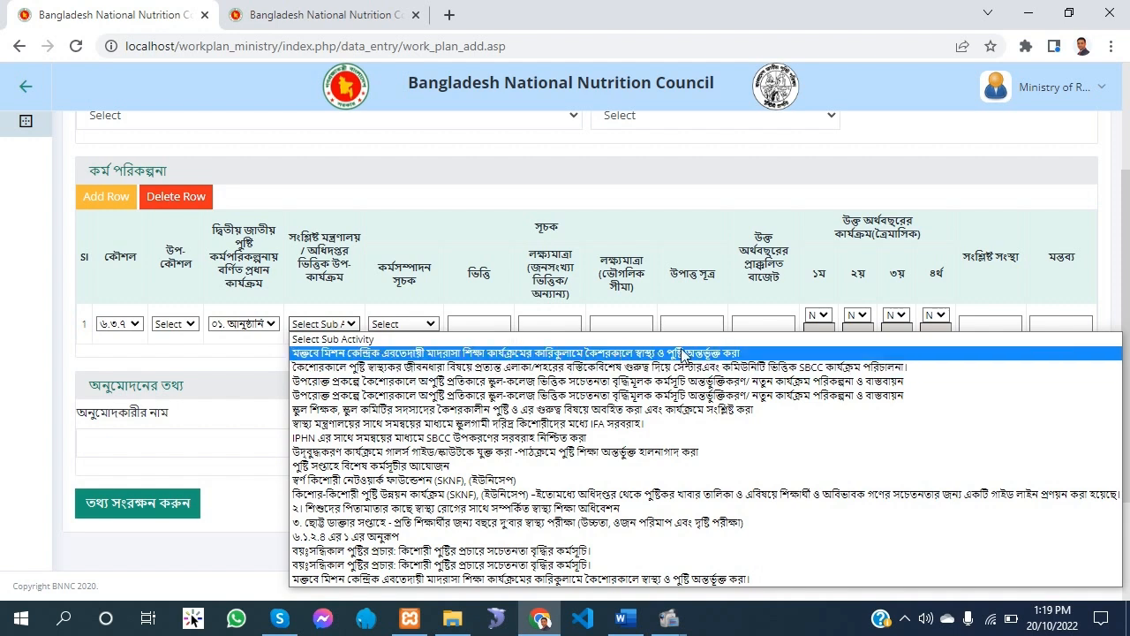
left_click(625, 619)
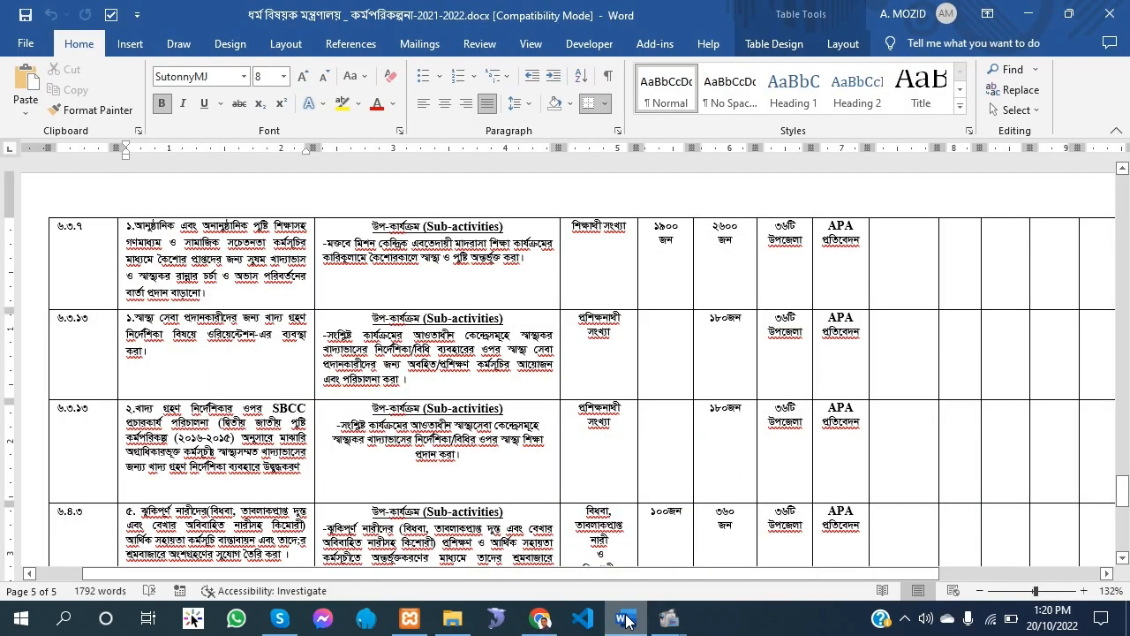
left_click(625, 619)
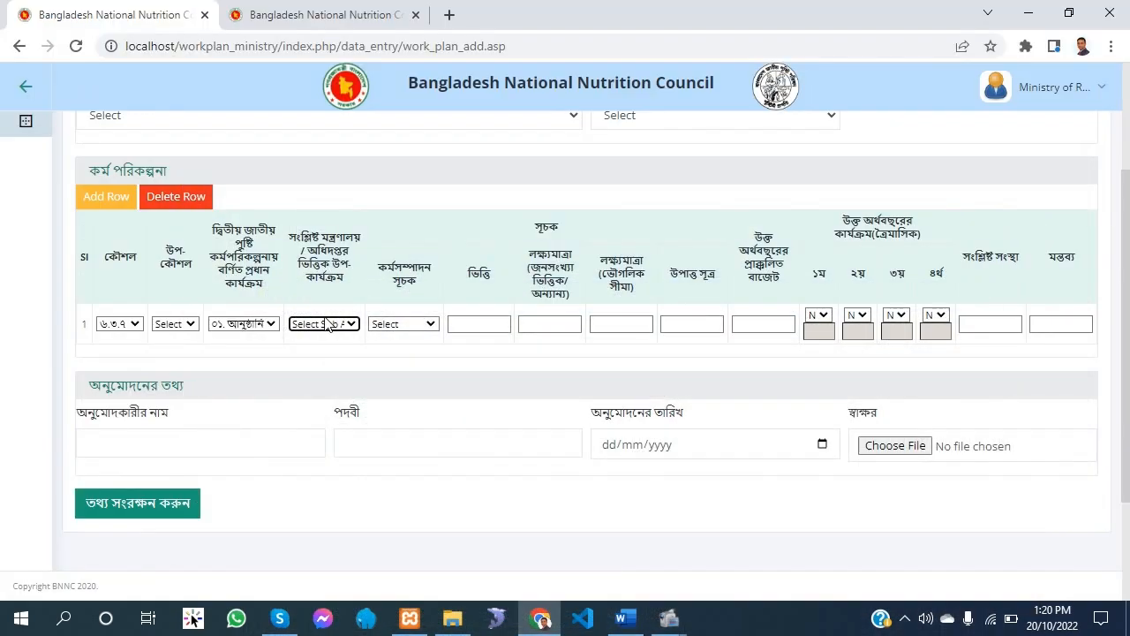
left_click(318, 325)
left_click(327, 354)
Open the sub-activities list (উপ কার্যক্রম সমূহ) in a new browser tab and switch to it
scroll(351, 395, "up", 2)
scroll(352, 394, "down", 3)
scroll(348, 394, "up", 3)
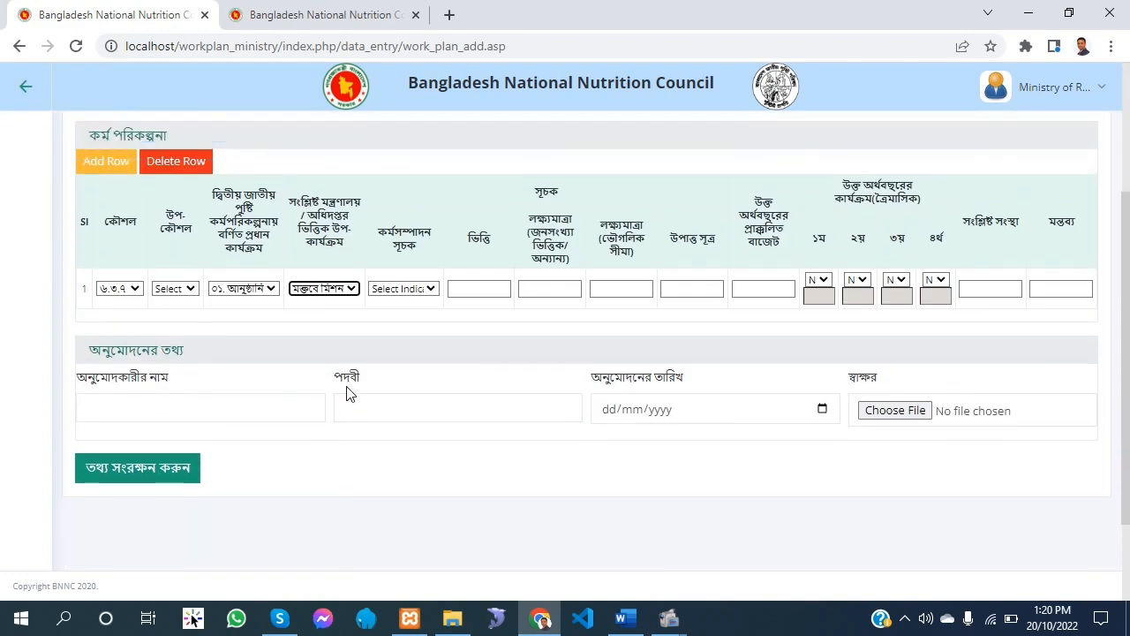
scroll(348, 394, "down", 1)
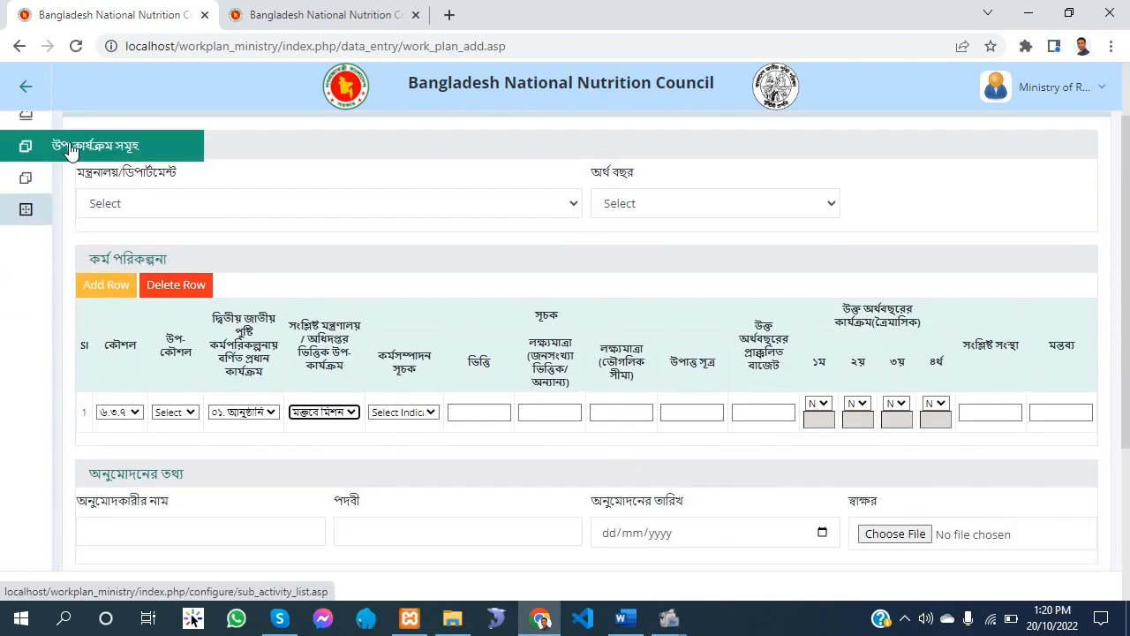
left_click(21, 150)
right_click(91, 236)
left_click(158, 254)
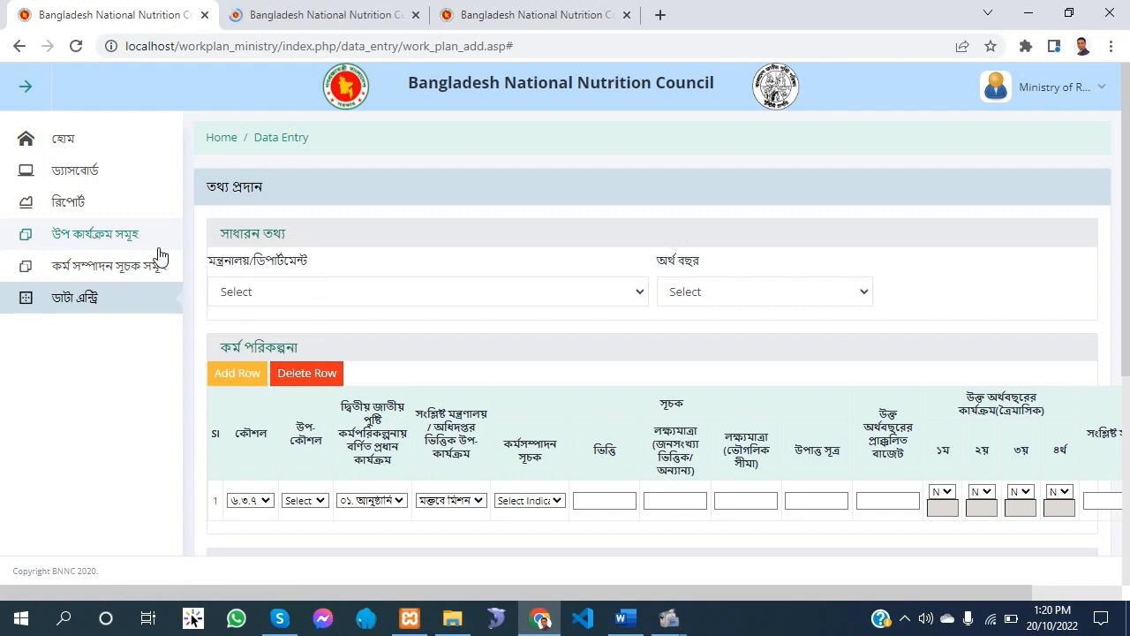
left_click(318, 15)
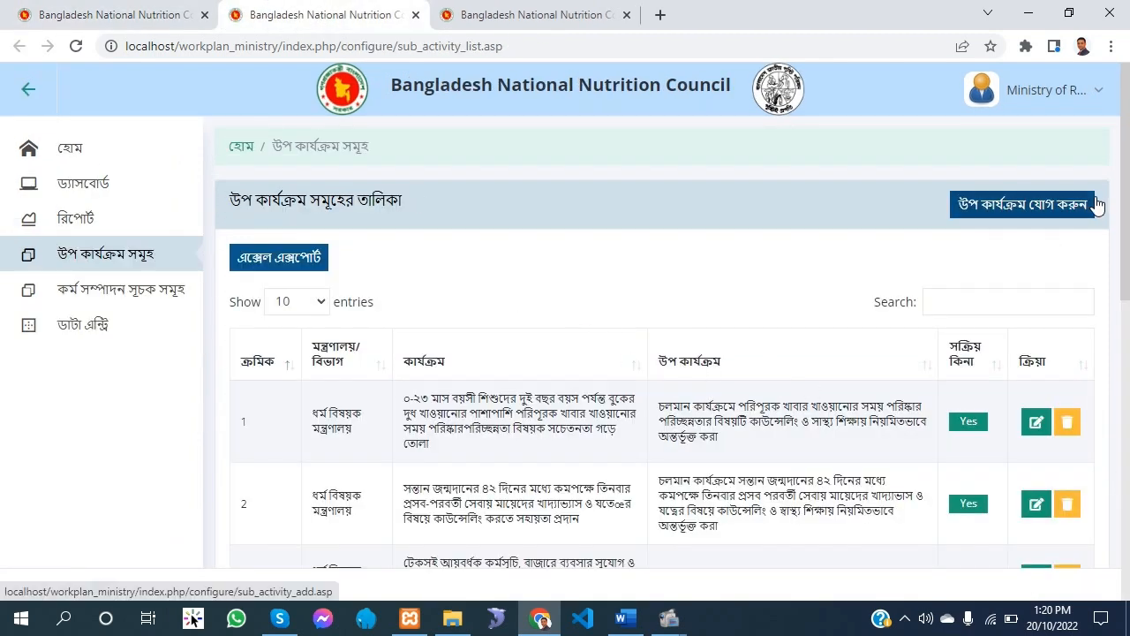
Start a new sub-activity and use the ৬.৩.৭ row's sub-activity text copied from the Word work plan as its name
left_click(1020, 210)
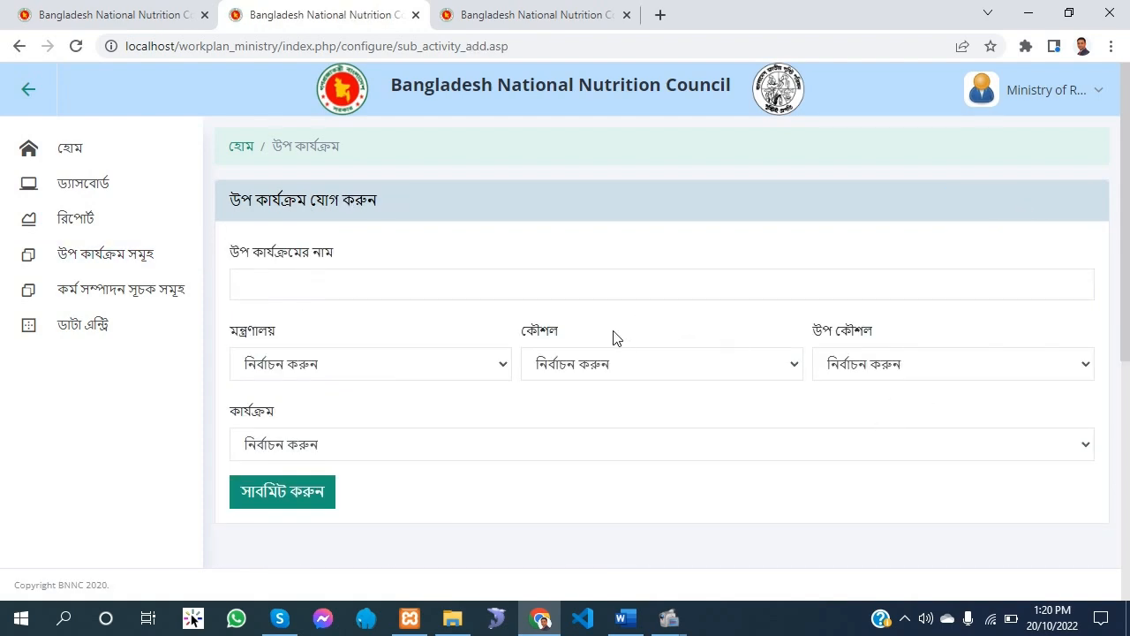
left_click(626, 617)
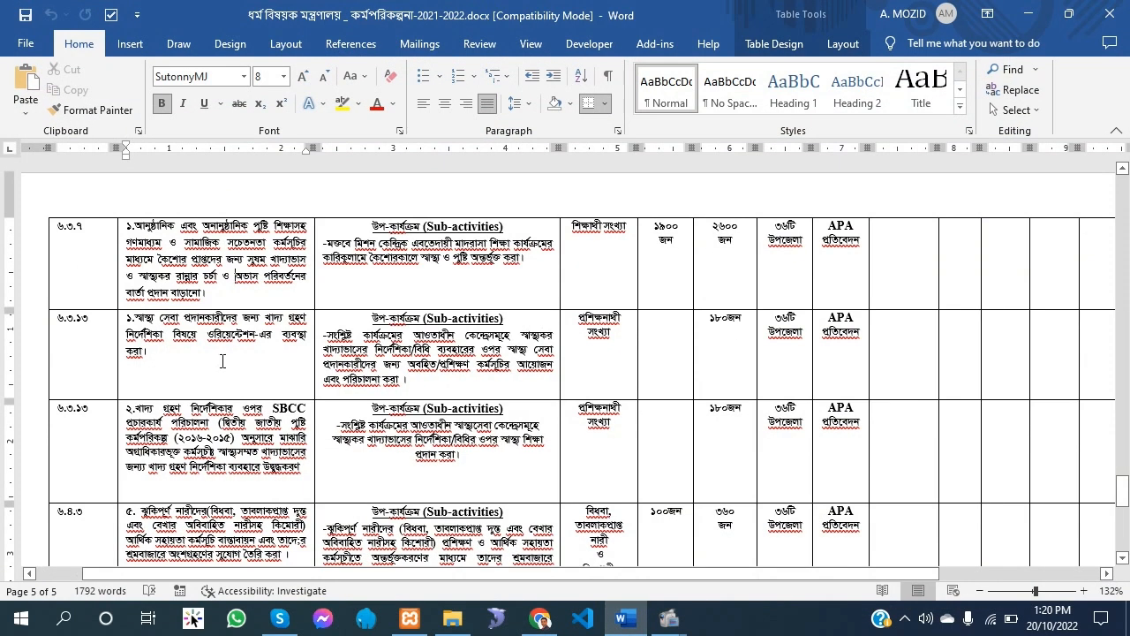
left_click_drag(523, 258, 329, 245)
key("ctrl+c")
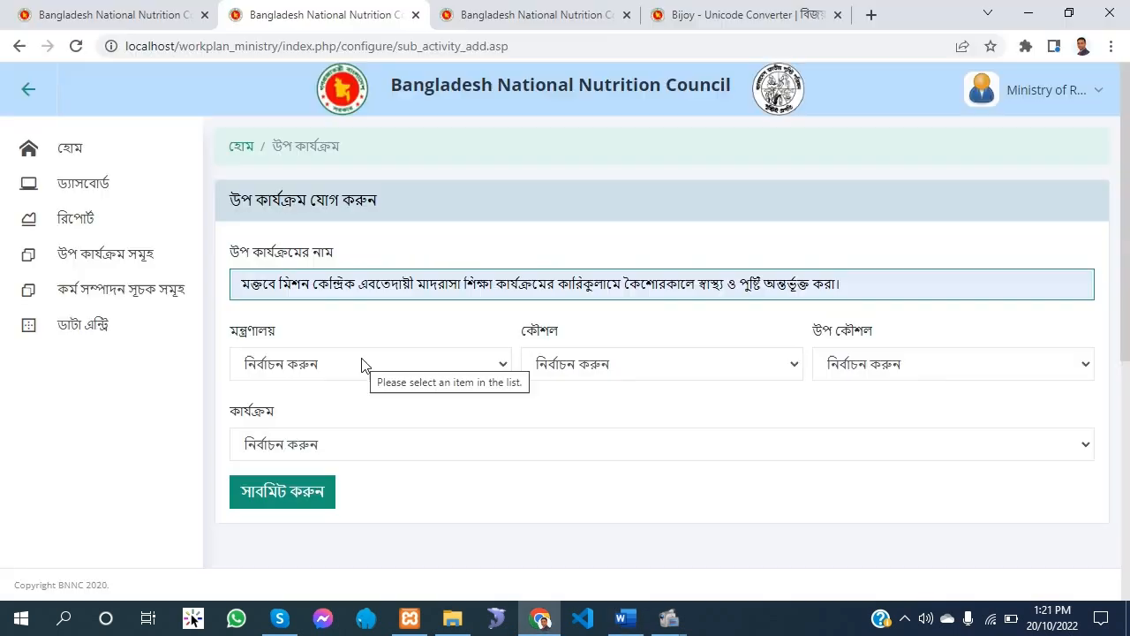
Set the new sub-activity's ministry to ধর্ম বিষয়ক মন্ত্রণালয় and its strategy (কৌশল) to ৬.৩.৭
left_click(341, 371)
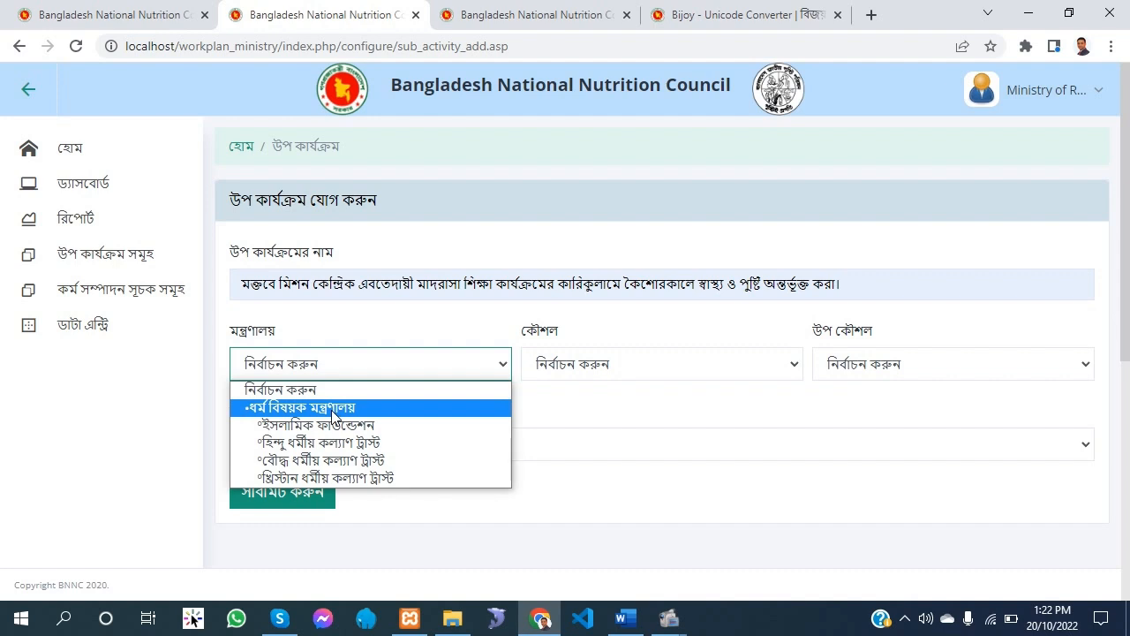
left_click(331, 408)
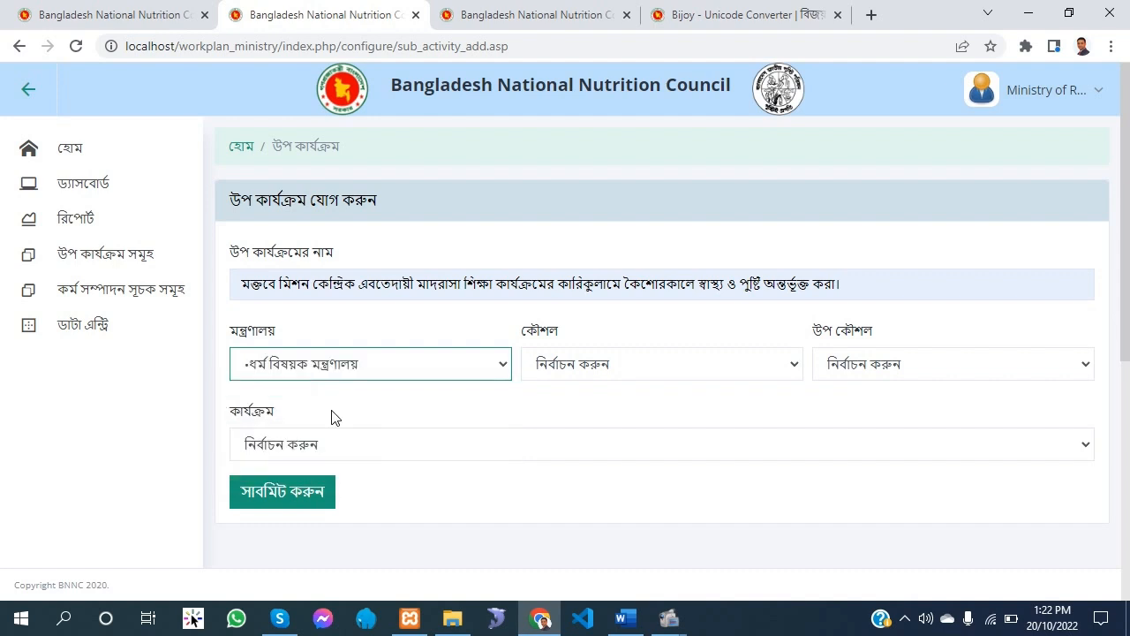
left_click(591, 371)
scroll(594, 253, "down", 5)
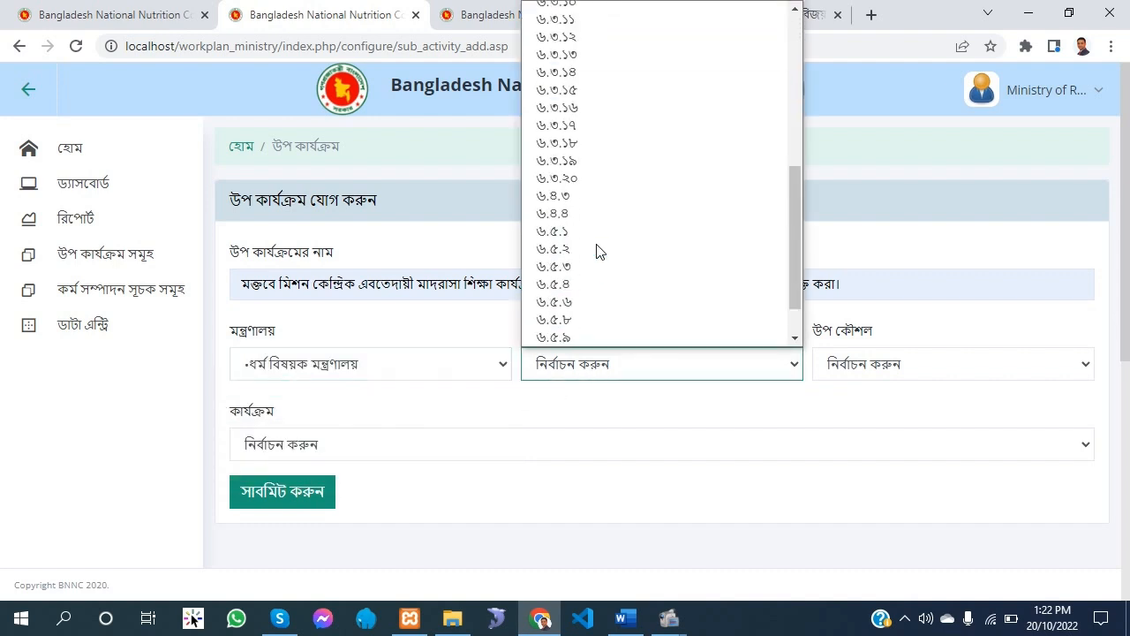
scroll(599, 256, "up", 6)
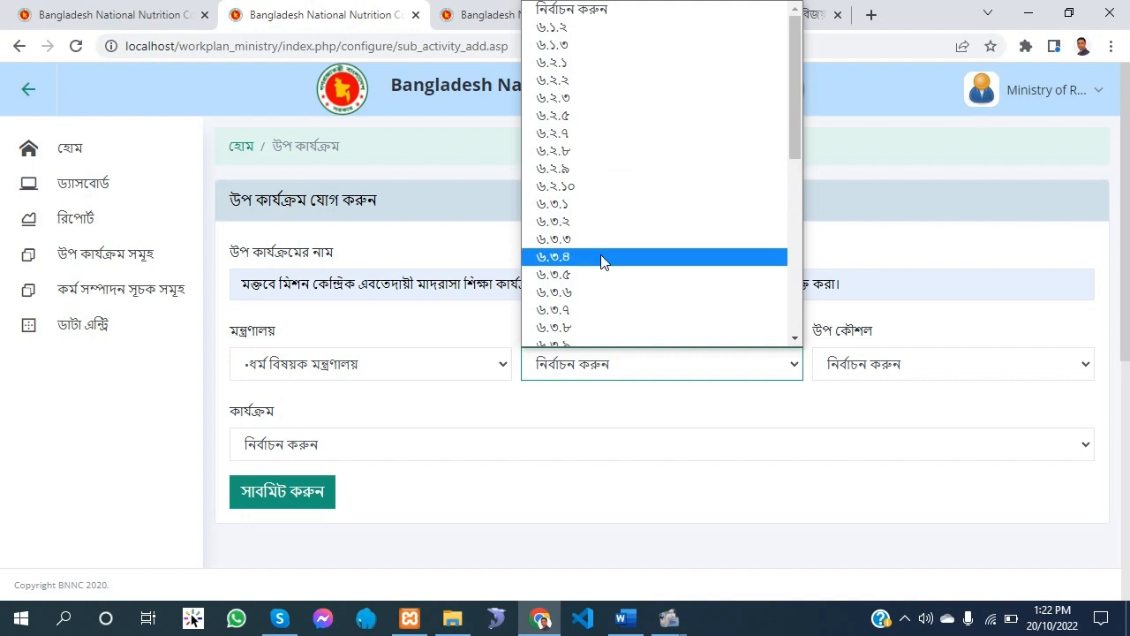
scroll(574, 229, "down", 3)
left_click(549, 145)
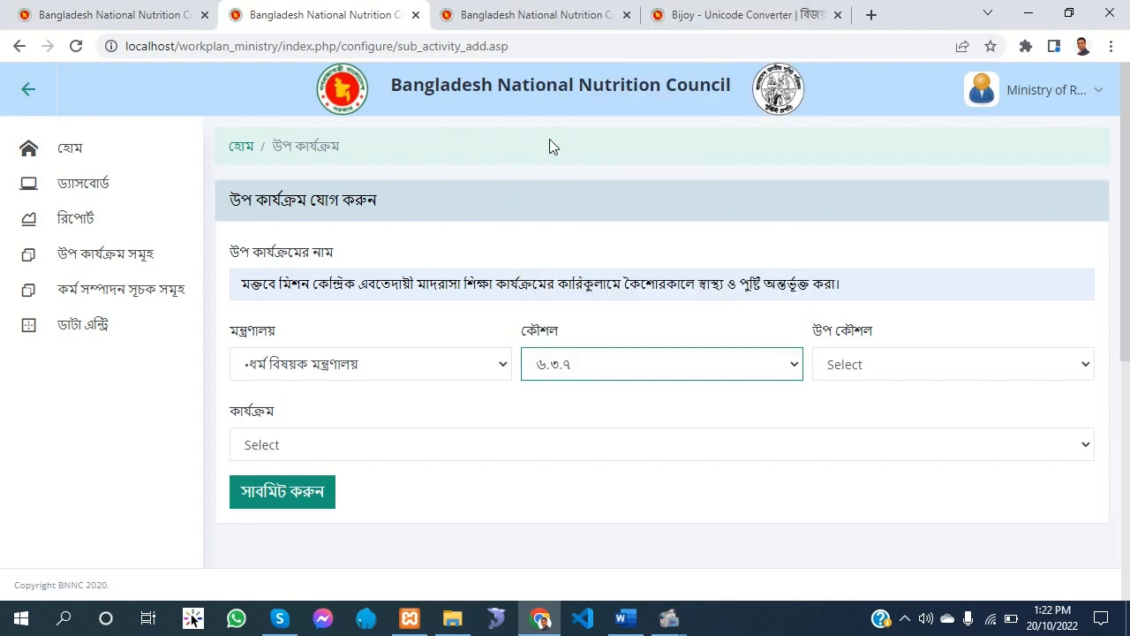
Leave the sub-strategy unselected, set the activity (কার্যক্রম) to the entry beginning ০১. আনুষ্ঠানিক, and submit the sub-activity
left_click(849, 360)
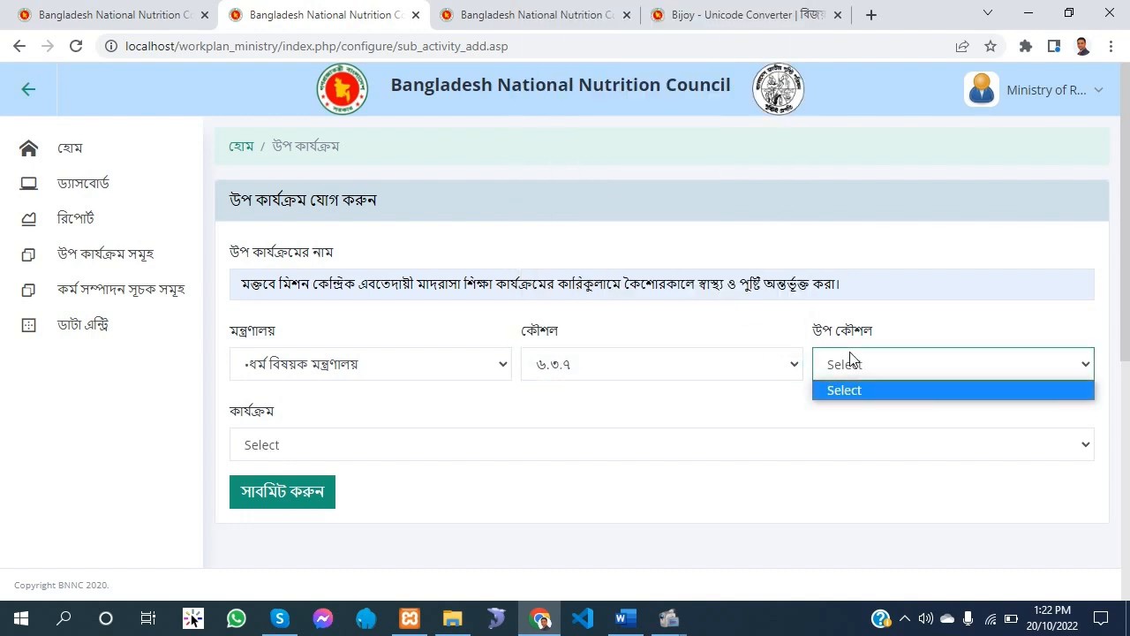
left_click(850, 357)
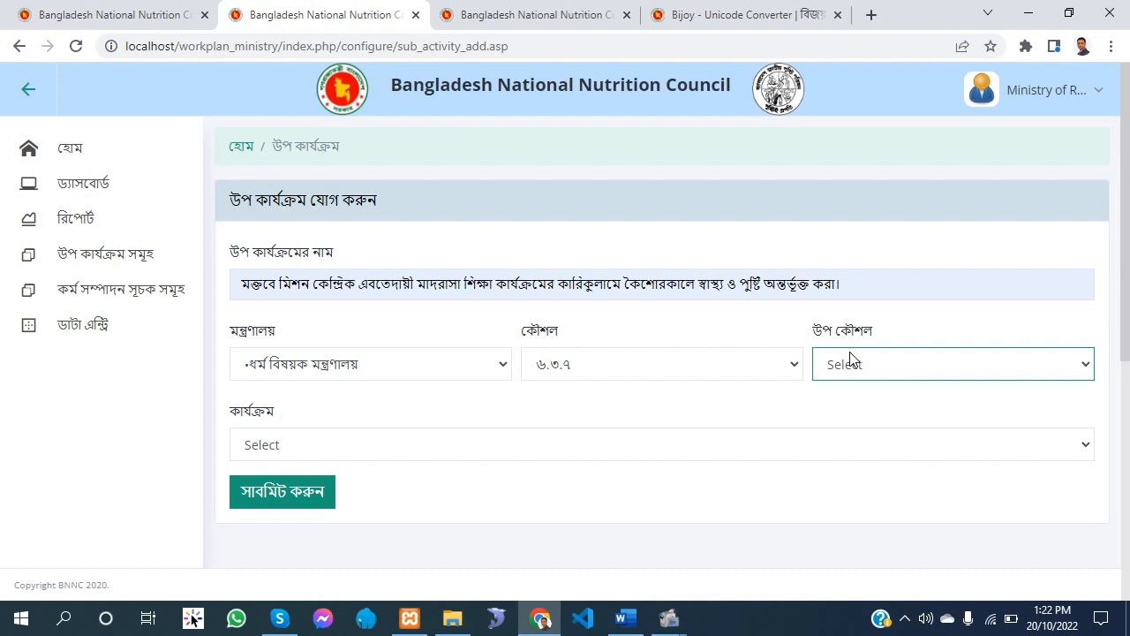
left_click(325, 446)
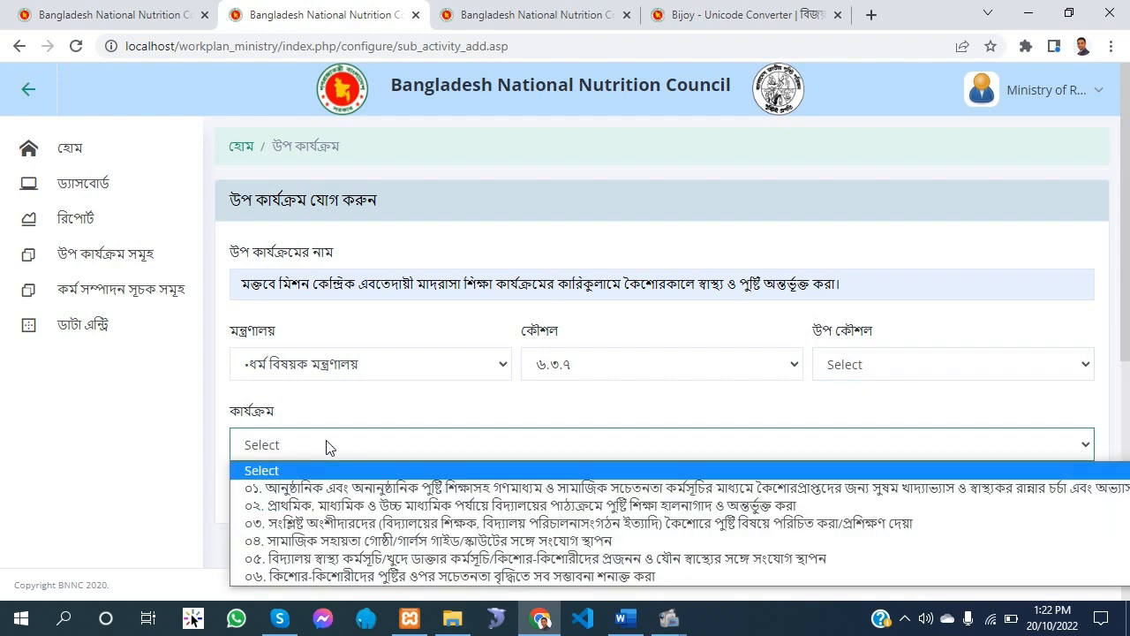
left_click(316, 489)
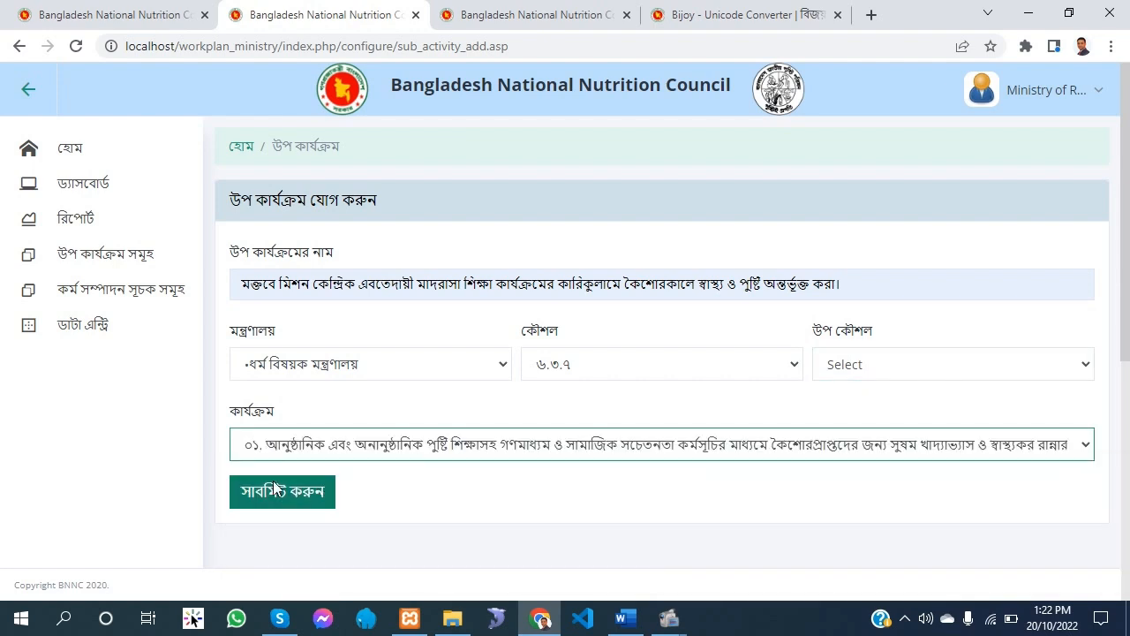
left_click(292, 503)
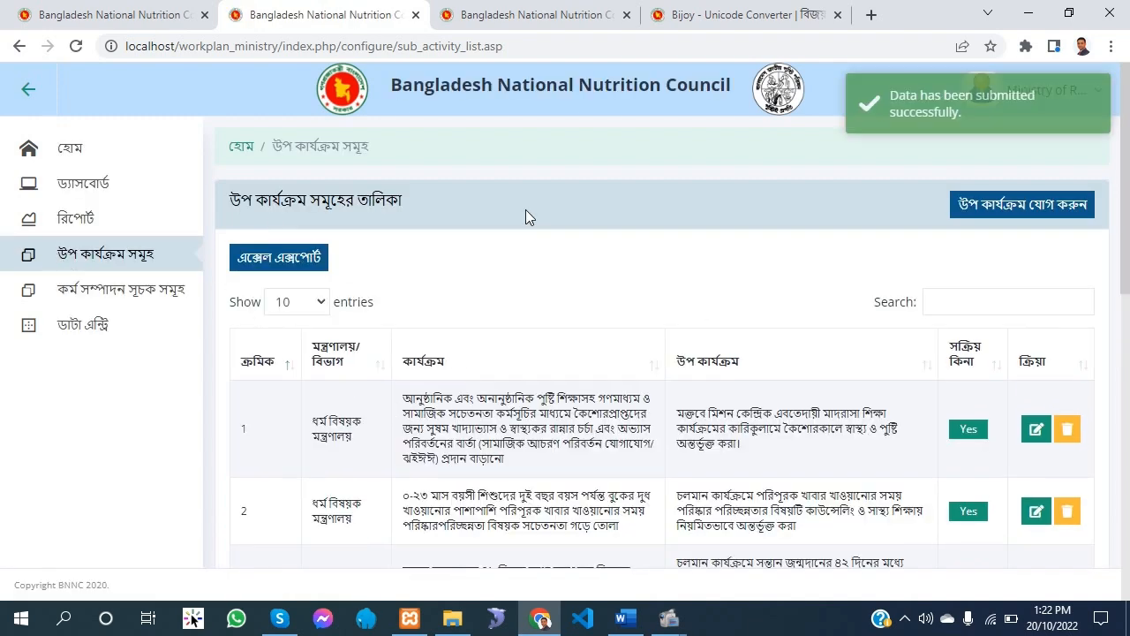
Start another new sub-activity and copy the first ৬.৩.১৩ row's sub-activity text from the Word work plan
left_click(1023, 204)
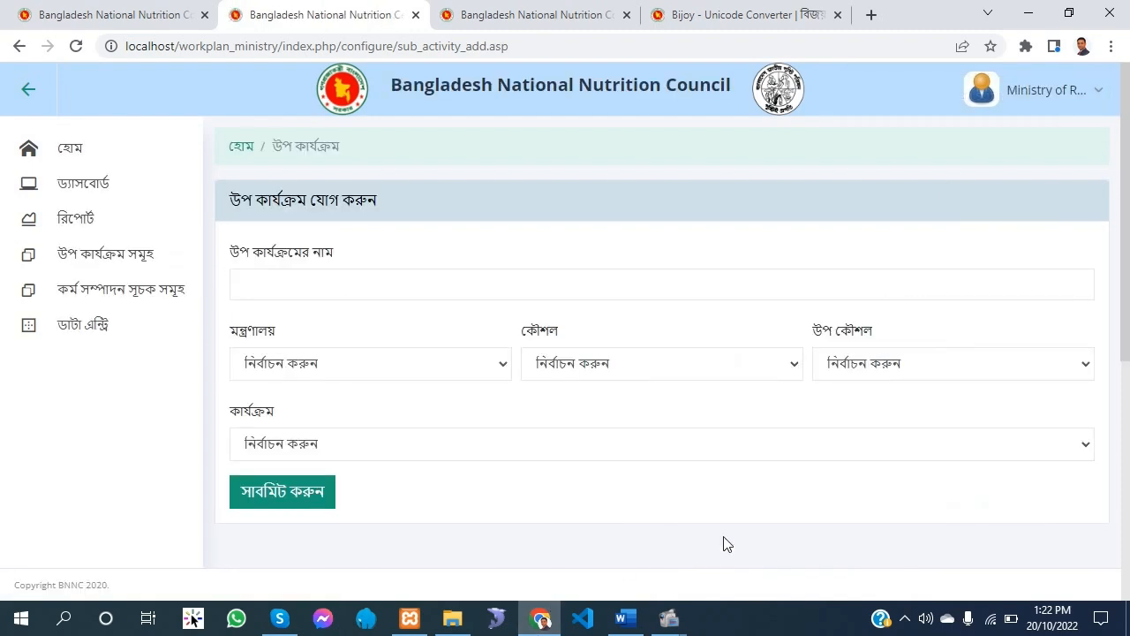
left_click(626, 619)
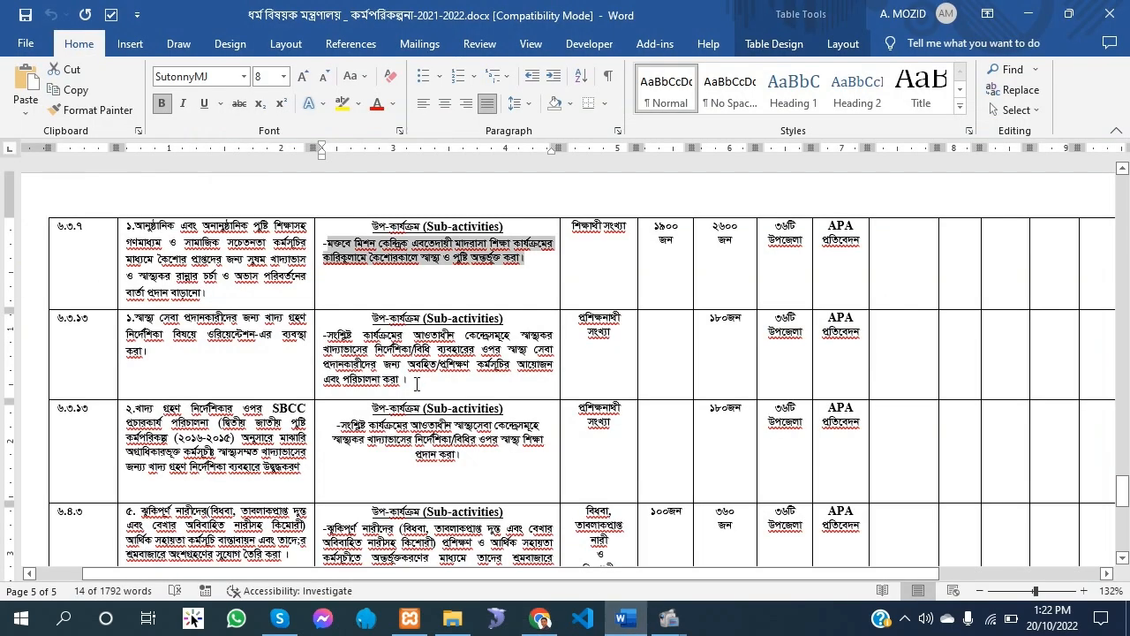
left_click_drag(417, 385, 326, 337)
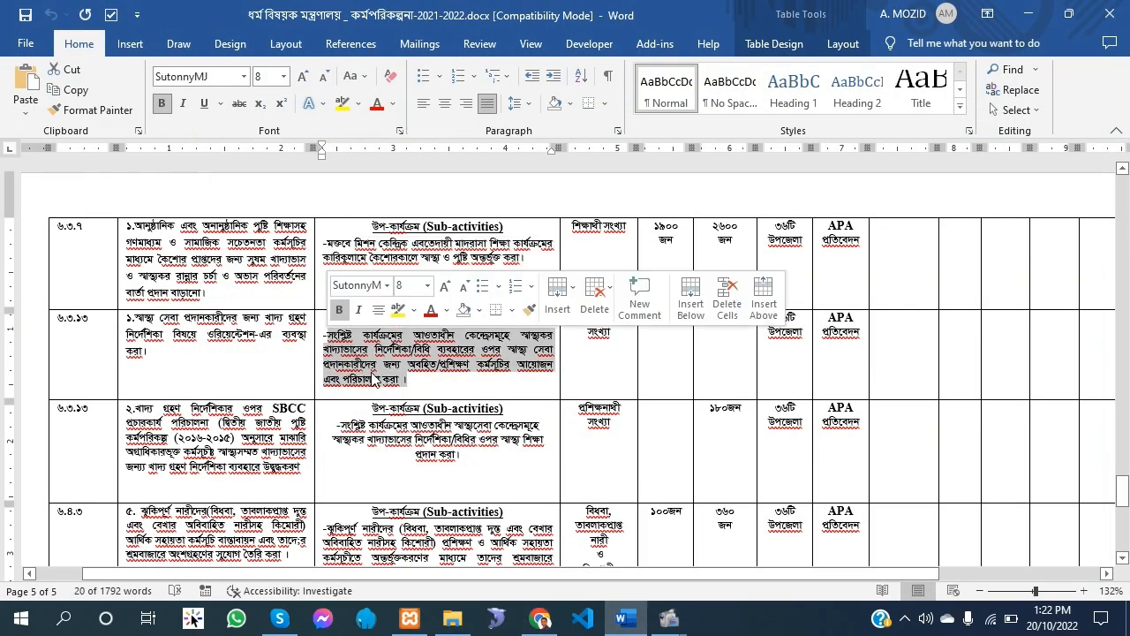
right_click(355, 362)
left_click(446, 276)
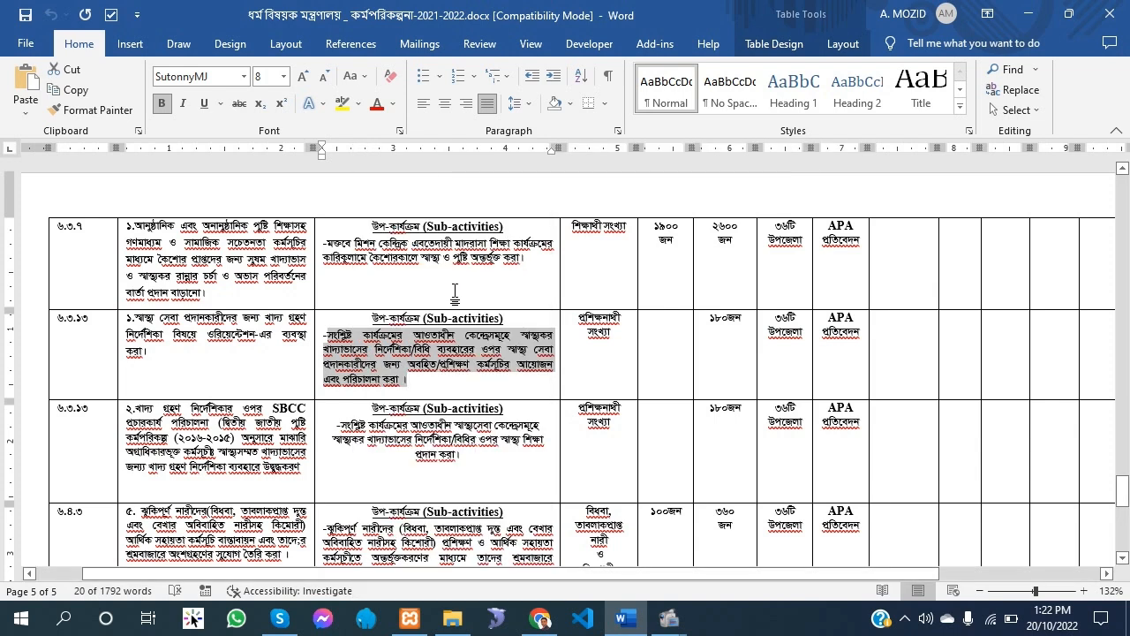
Convert the copied text in the Bangla Converter page in Chrome and copy the converted sentence without its closing punctuation
left_click(539, 618)
left_click(795, 15)
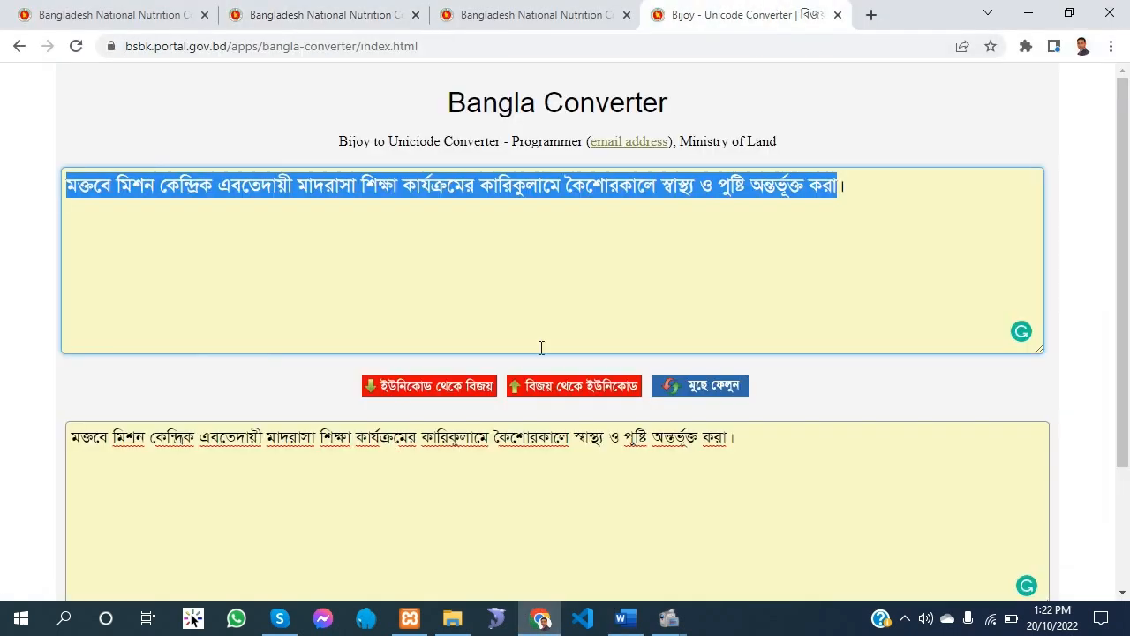
key("ctrl+v")
left_click_drag(401, 212, 7, 127)
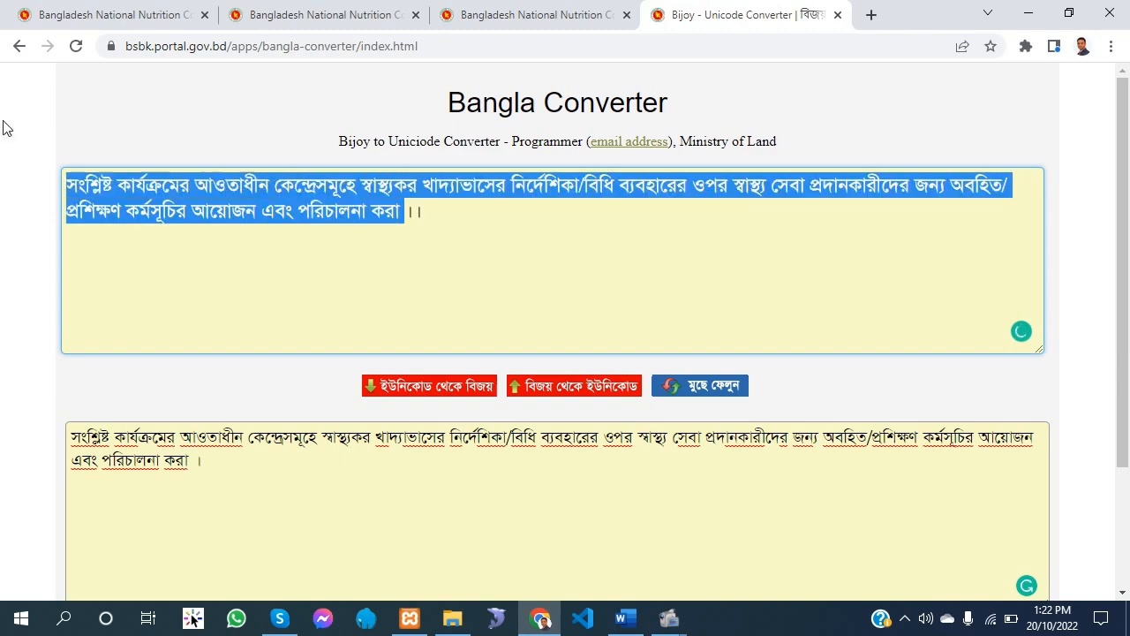
right_click(189, 198)
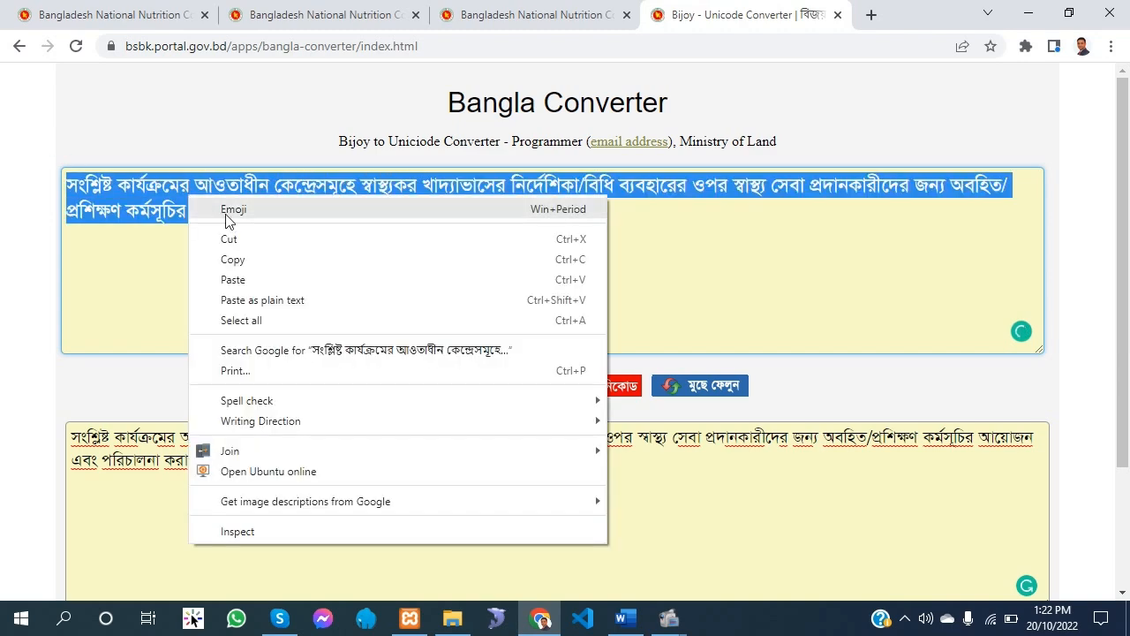
left_click(234, 258)
Return to the new sub-activity form and paste the converted text as the sub-activity's name (উপ কার্যক্রমের নাম)
left_click(322, 15)
right_click(370, 277)
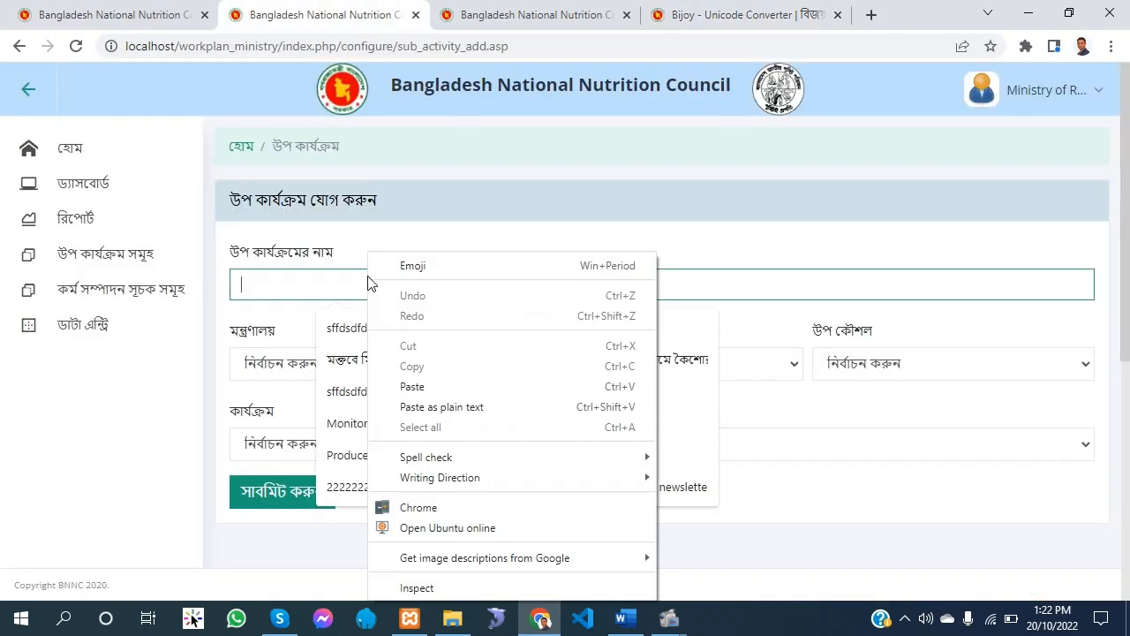
left_click(424, 397)
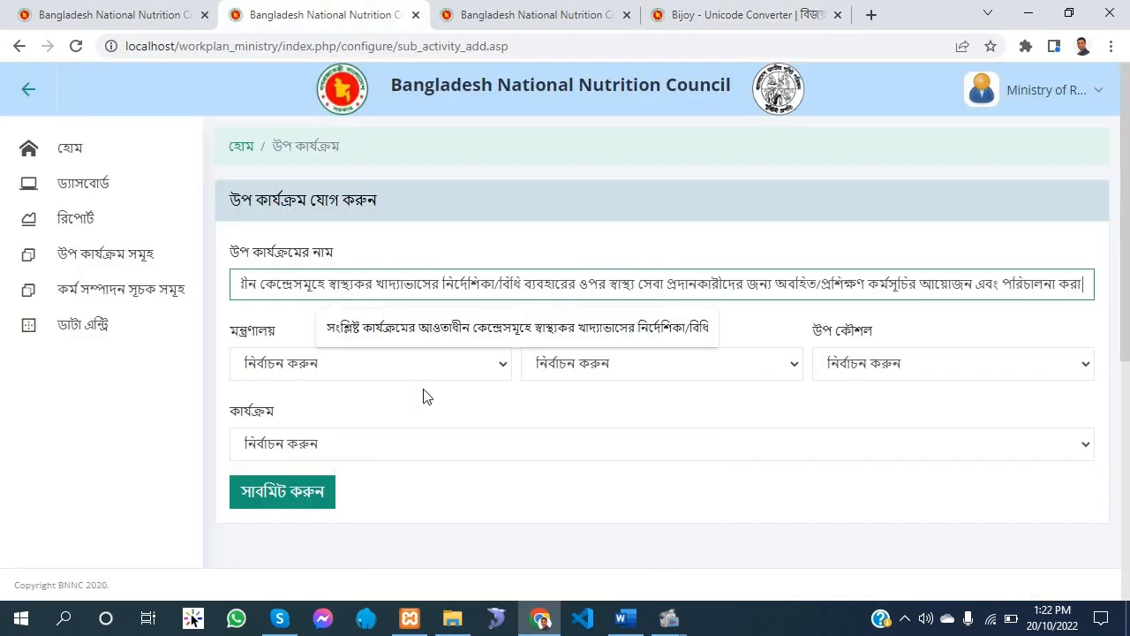
left_click(744, 185)
Set the second sub-activity's ministry to ধর্ম বিষয়ক মন্ত্রণালয় and its strategy to ৬.৩.৭
left_click(369, 366)
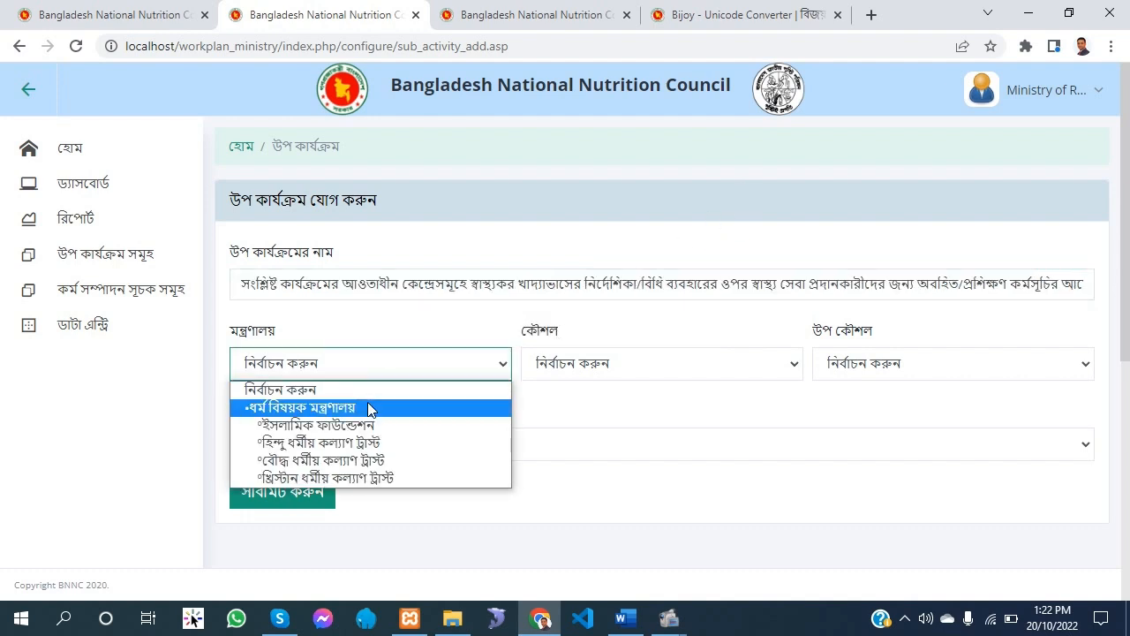
left_click(369, 407)
left_click(606, 371)
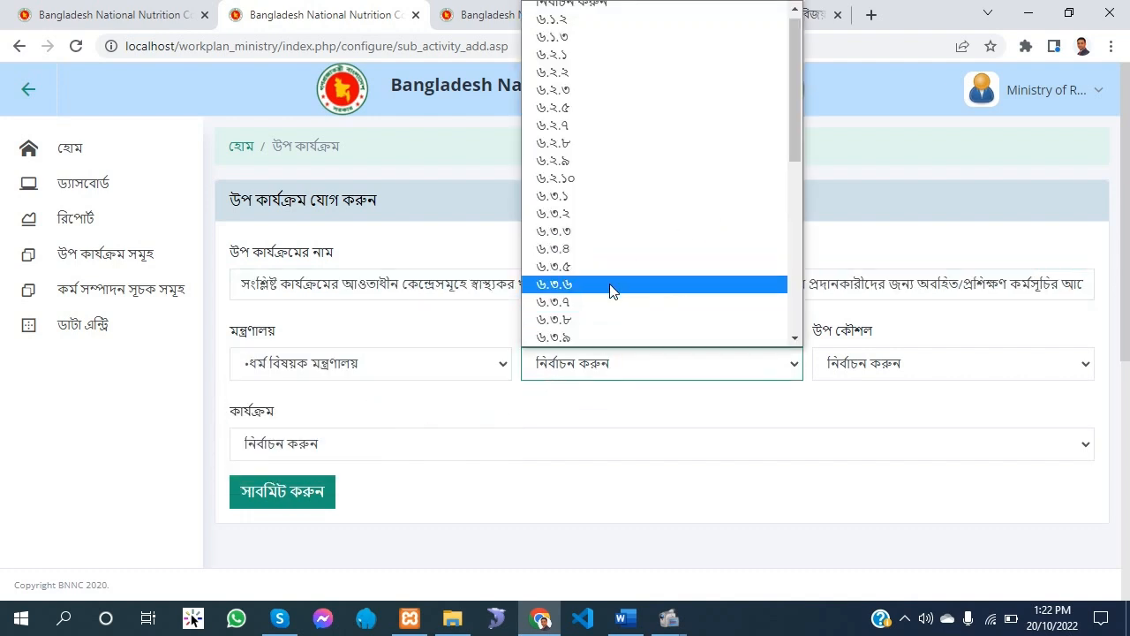
left_click(597, 303)
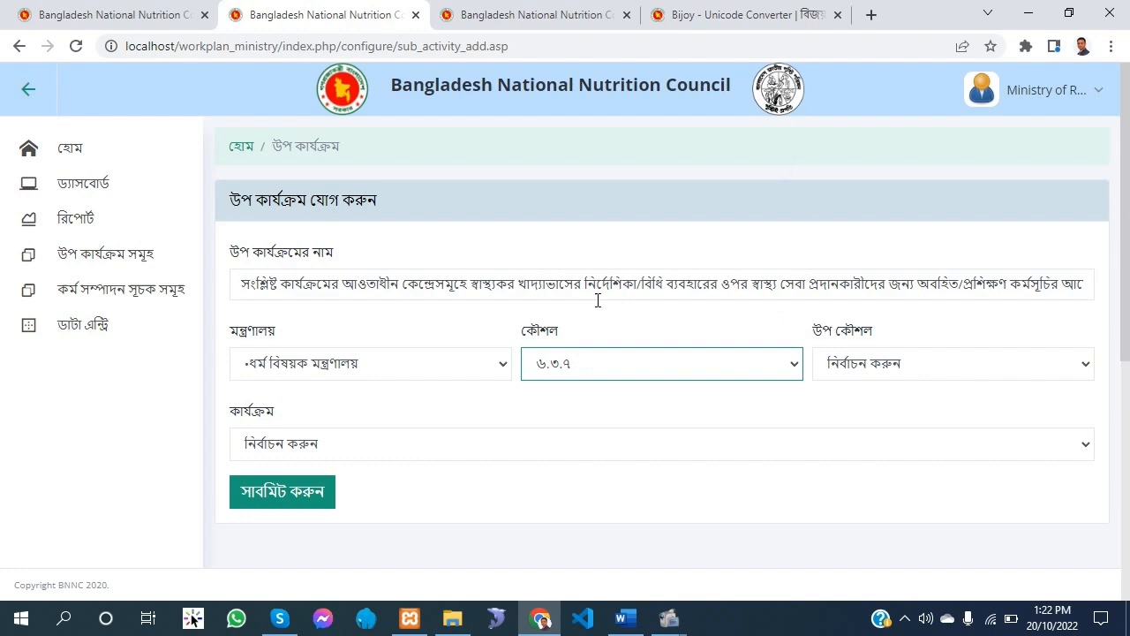
Keep the second sub-activity's sub-strategy unselected, choose the activity beginning ০১. আনুষ্ঠানিক, and submit the entry
left_click(893, 366)
left_click(307, 443)
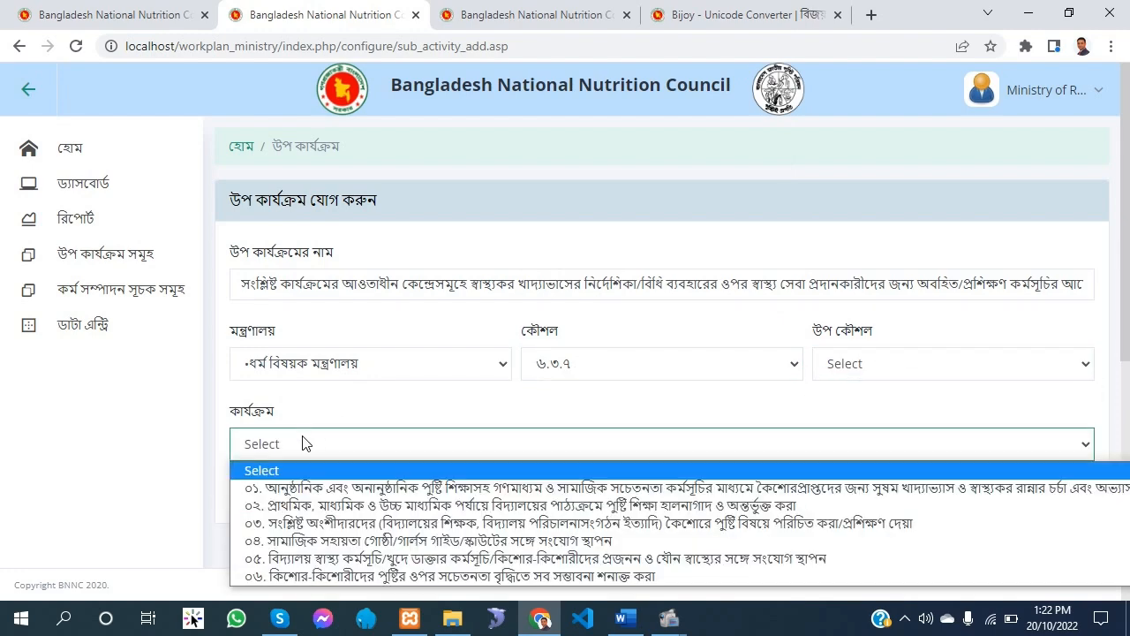
left_click(390, 487)
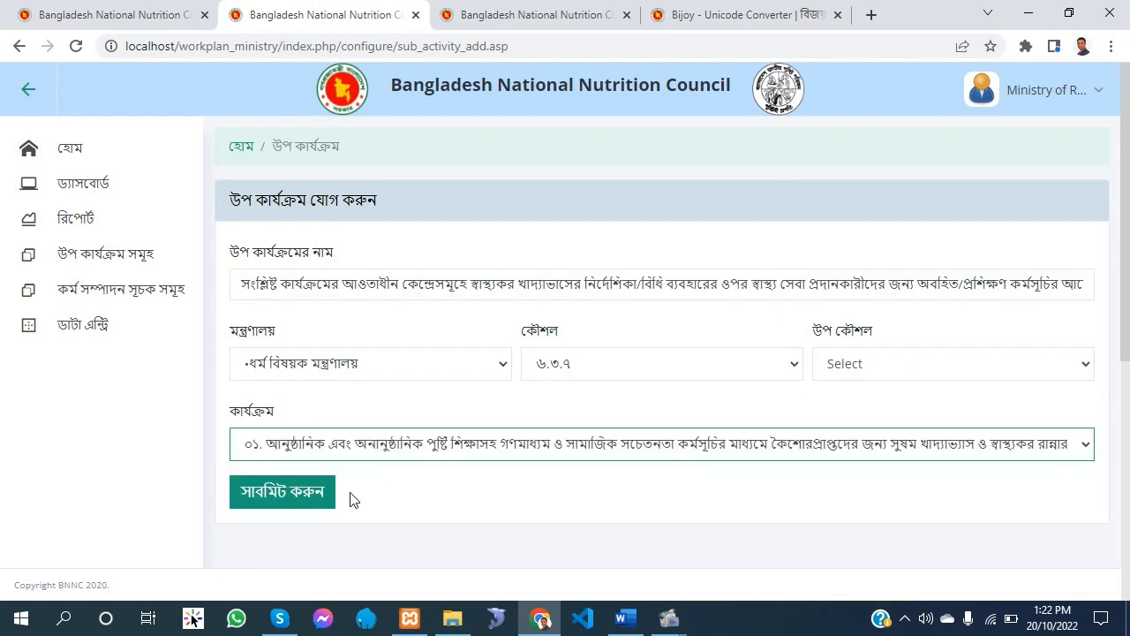
left_click(324, 497)
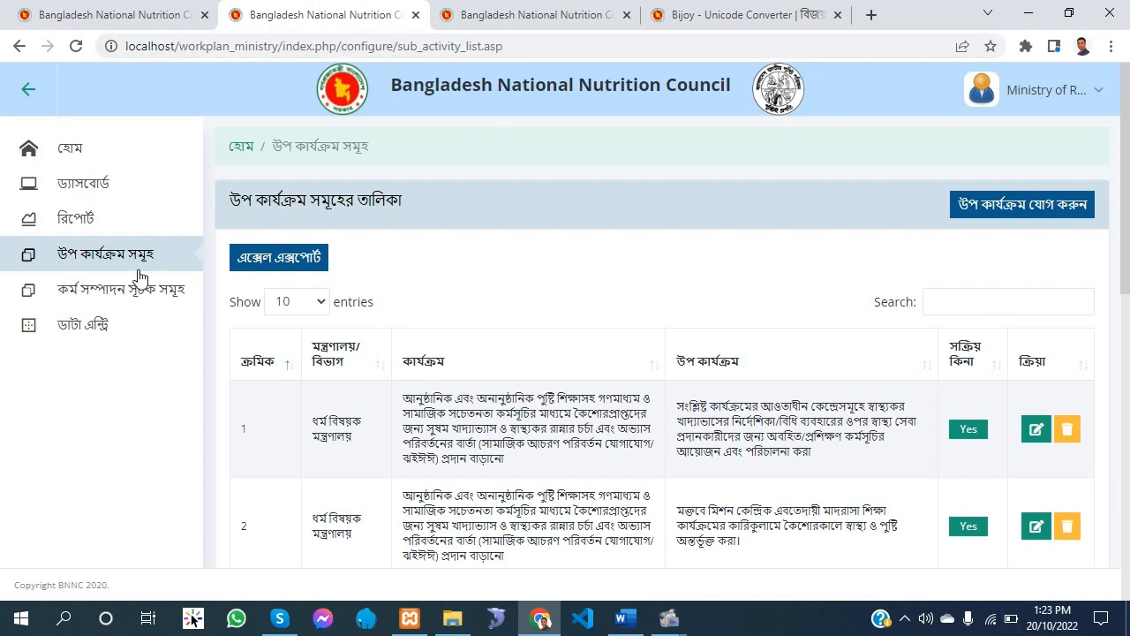
Open the performance indicators list (কর্ম সম্পাদন সূচক সমূহ) and start adding a new indicator
left_click(126, 302)
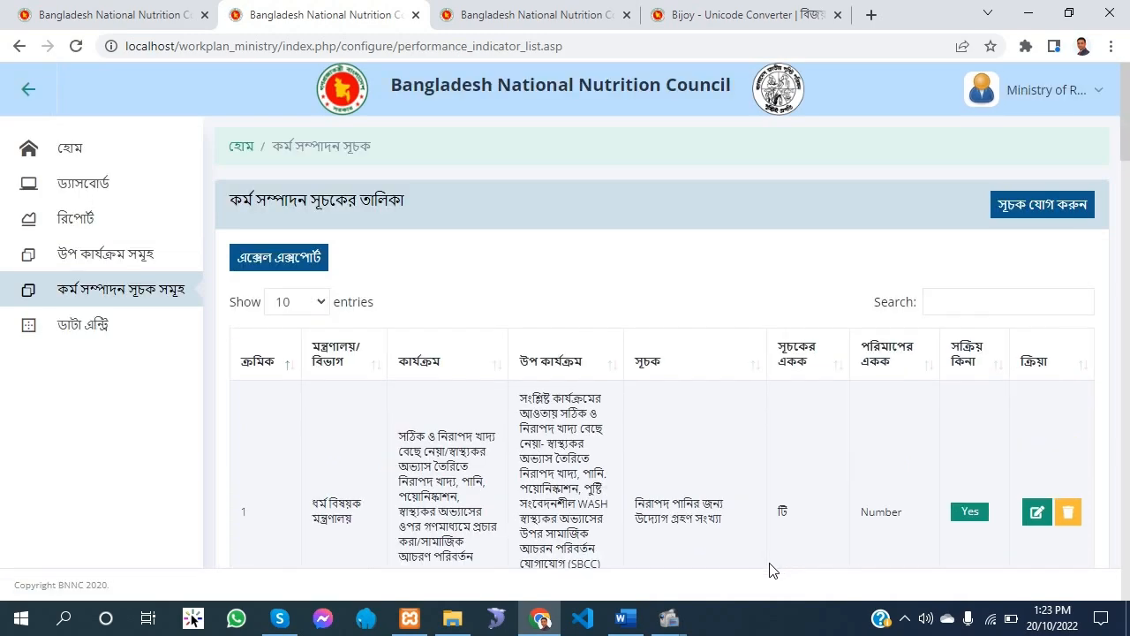
left_click(117, 301)
left_click(166, 301)
left_click(1047, 215)
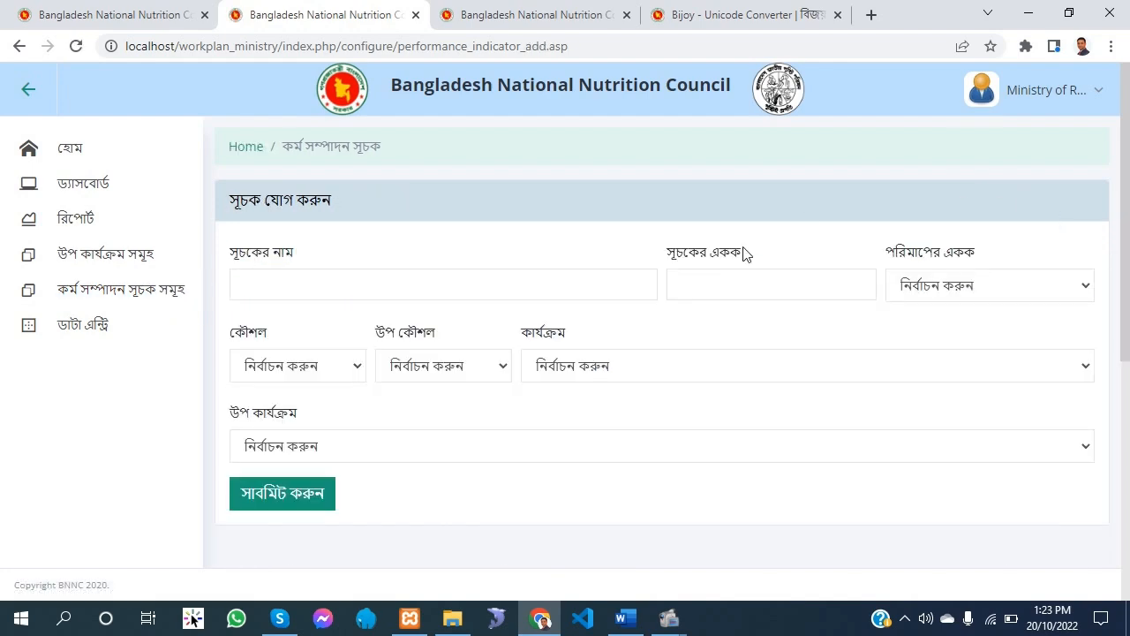
Switch to the Word work plan and copy the performance indicator text শিক্ষাথী সংখ্যা from the ৬.৩.৭ row
left_click(637, 625)
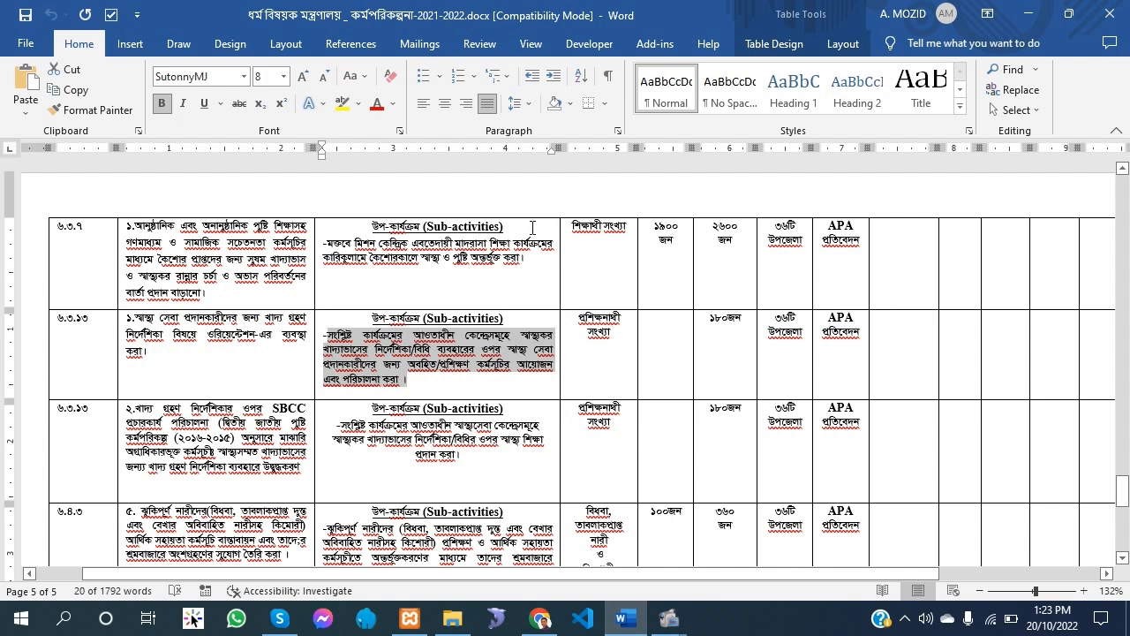
left_click(452, 252)
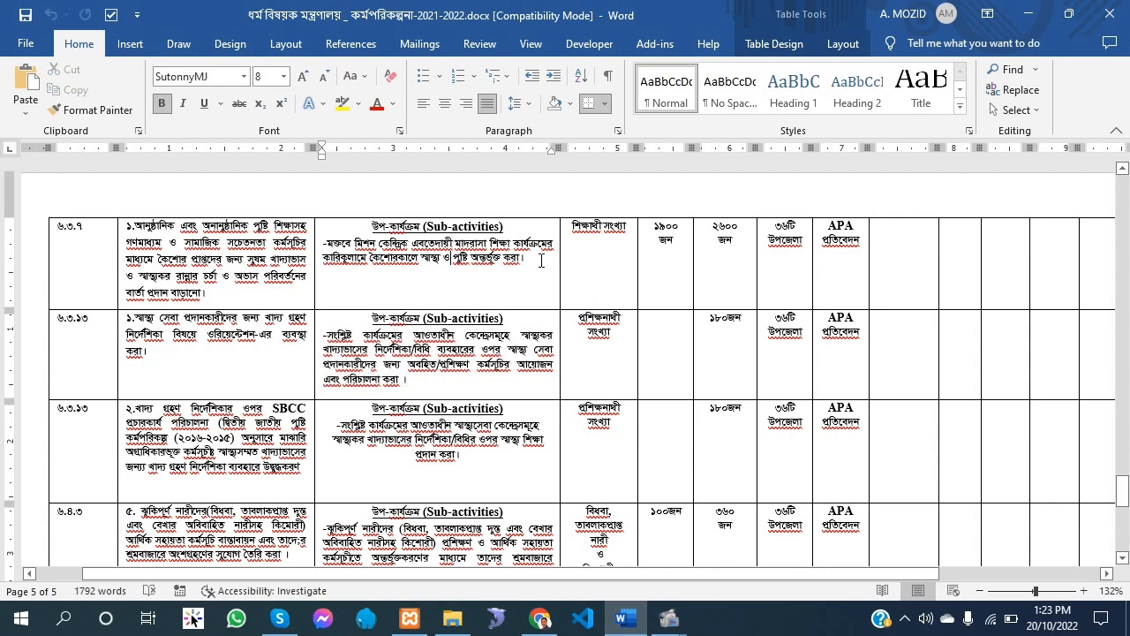
left_click_drag(540, 258, 554, 233)
left_click(557, 235)
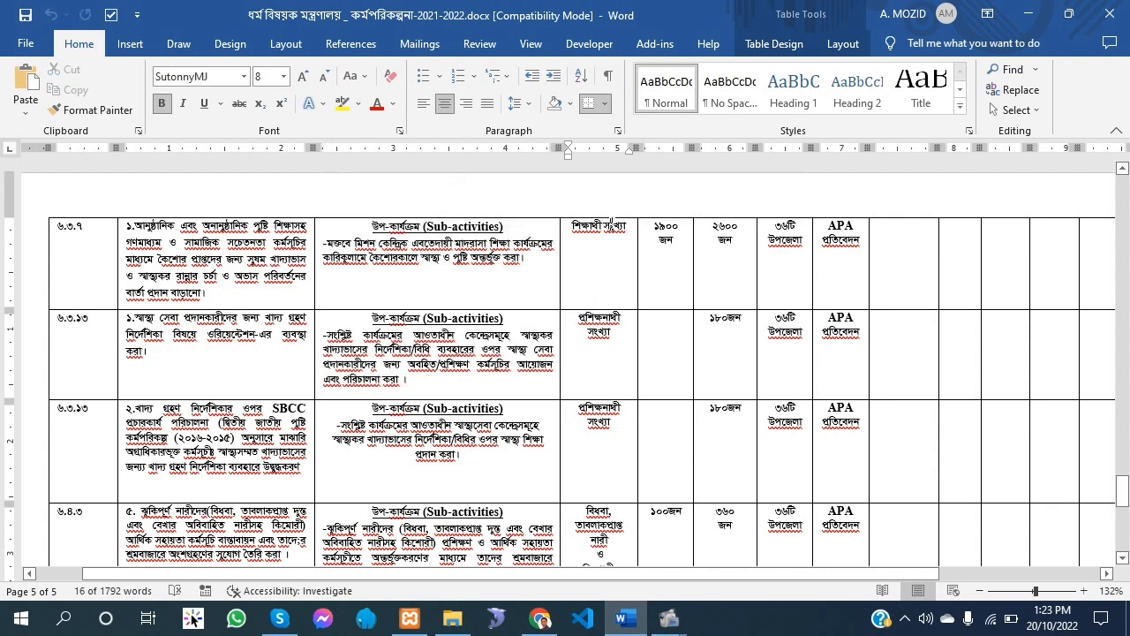
left_click_drag(633, 228, 573, 231)
key("ctrl+c")
right_click(572, 232)
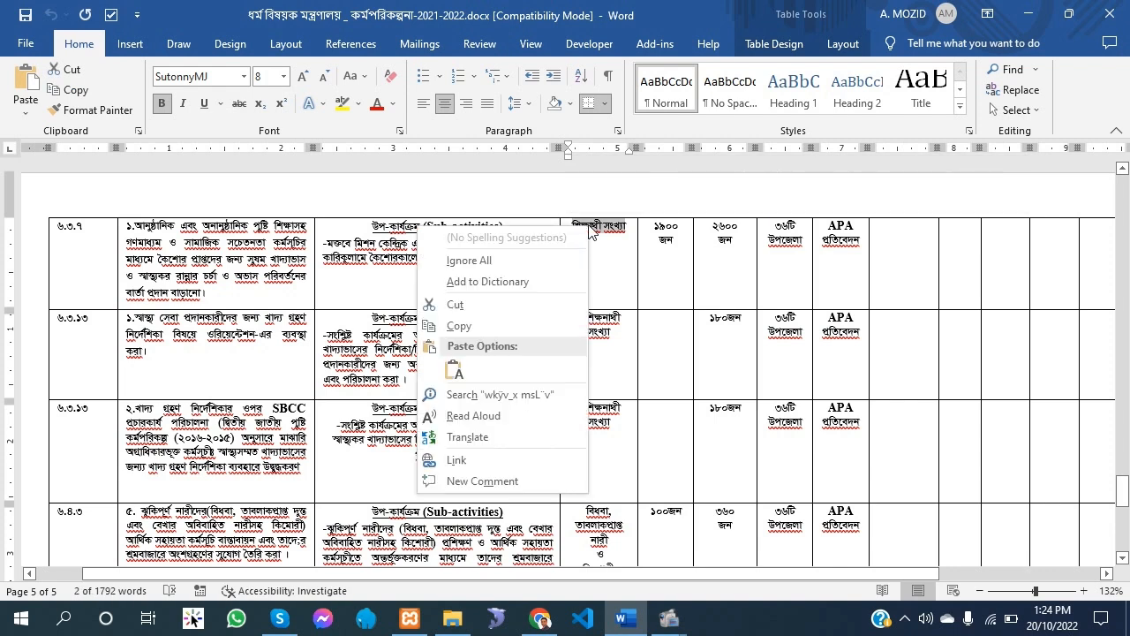
Return to the new indicator form in Chrome and paste the Unicode text শিক্ষাথী সংখ্যা as the indicator's name (সূচকের নাম)
key("alt+Tab")
left_click(322, 20)
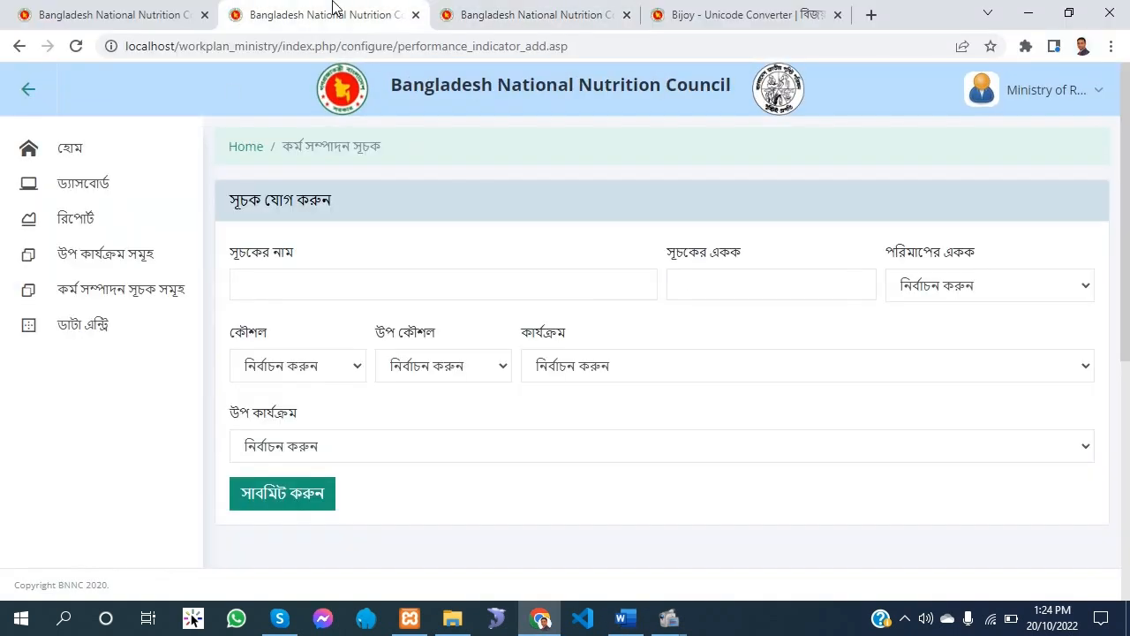
left_click(323, 273)
right_click(308, 281)
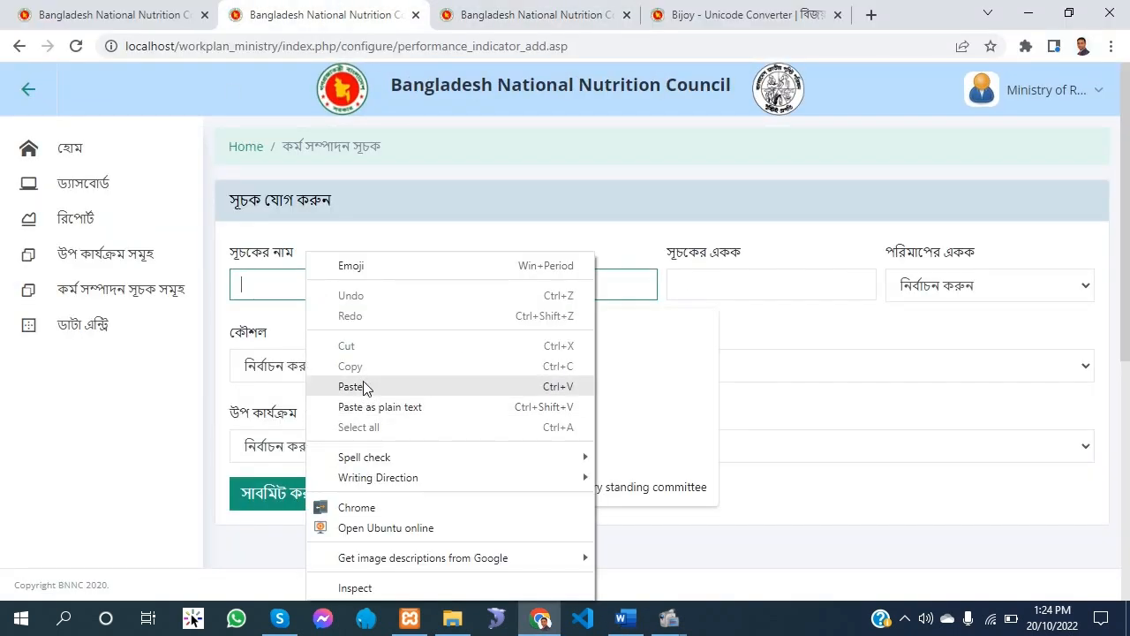
left_click(366, 386)
Set the first indicator's unit (সূচকের একক) to জন and its measurement unit (পরিমাপের একক) to Number
left_click(852, 284)
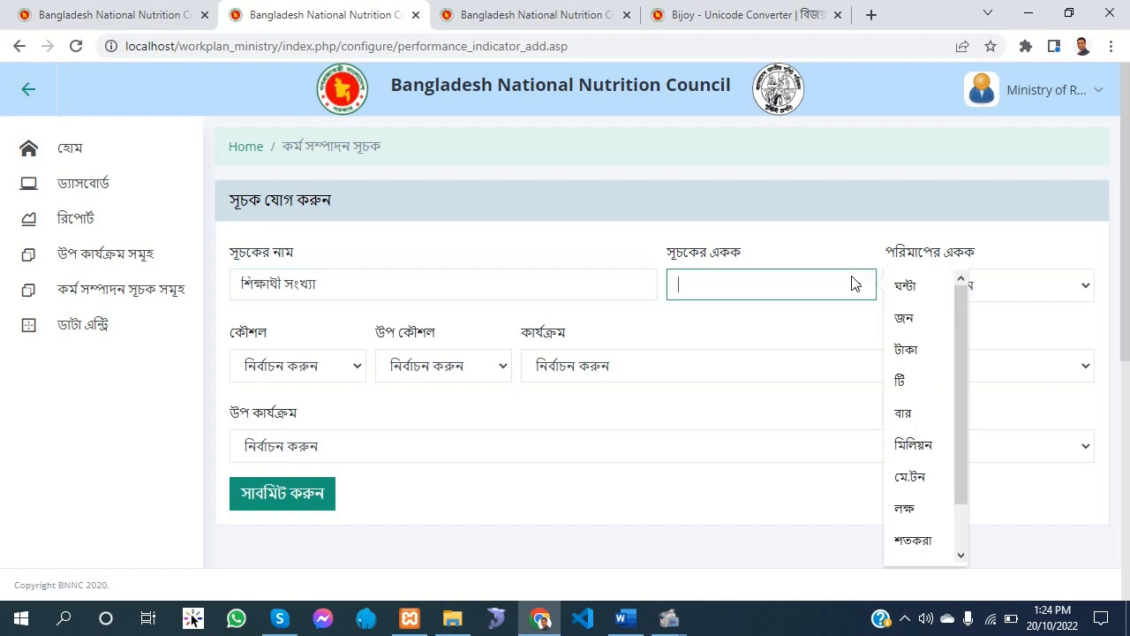
left_click(918, 319)
left_click(996, 285)
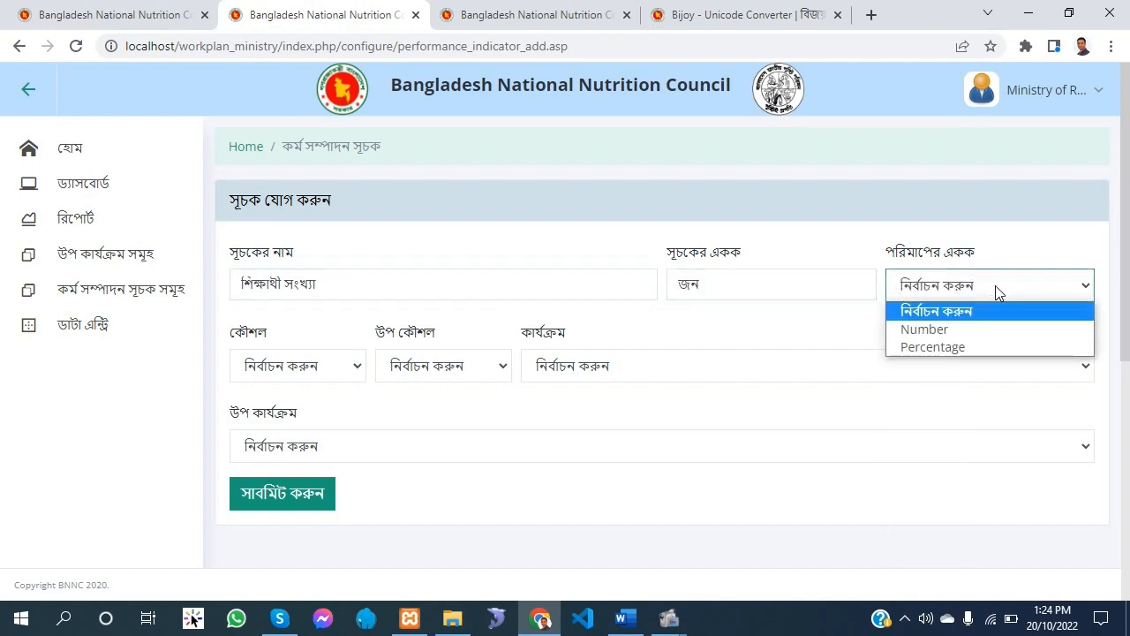
left_click(970, 329)
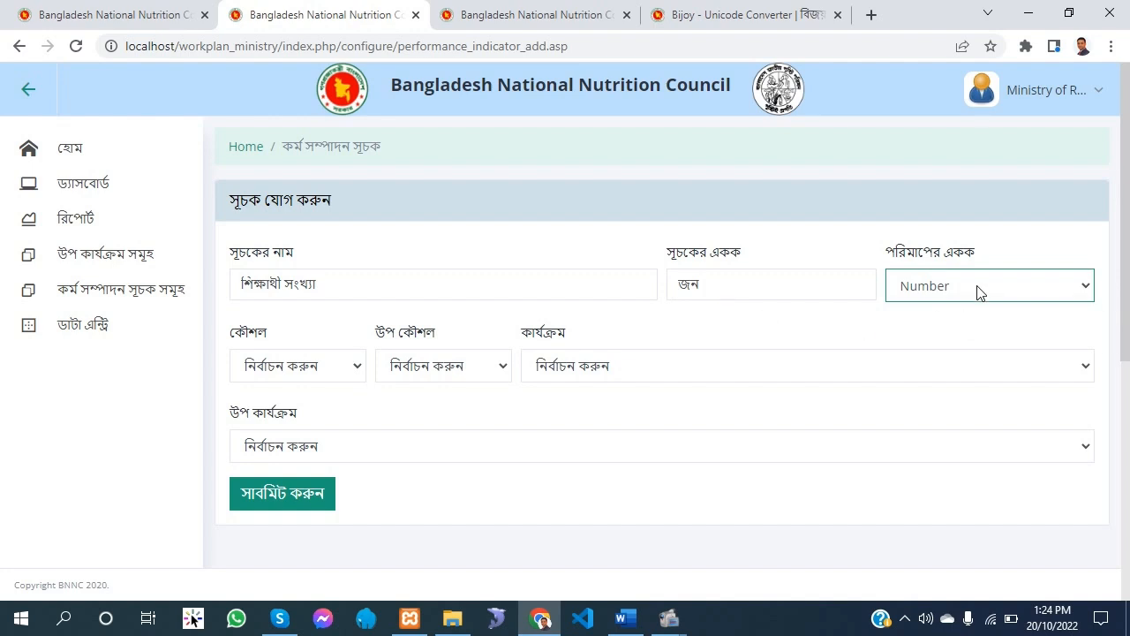
left_click(978, 292)
left_click(978, 292)
left_click(977, 288)
left_click(978, 287)
Set the first indicator's strategy (কৌশল) to ৬.৩.৭ and keep its sub-strategy unselected
left_click(311, 365)
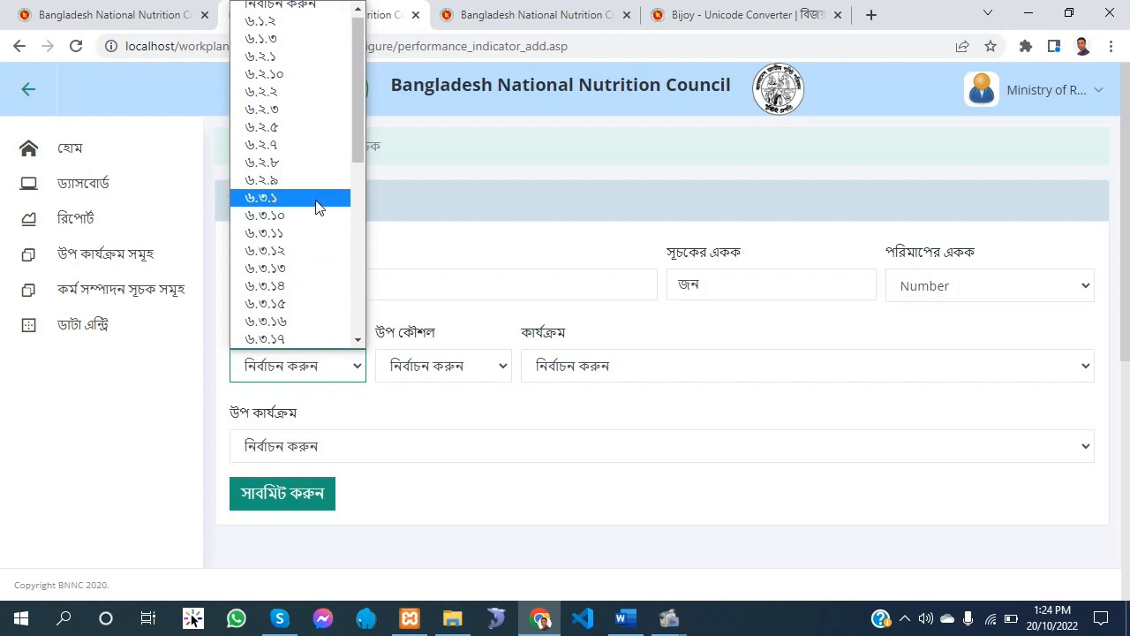
scroll(301, 212, "down", 2)
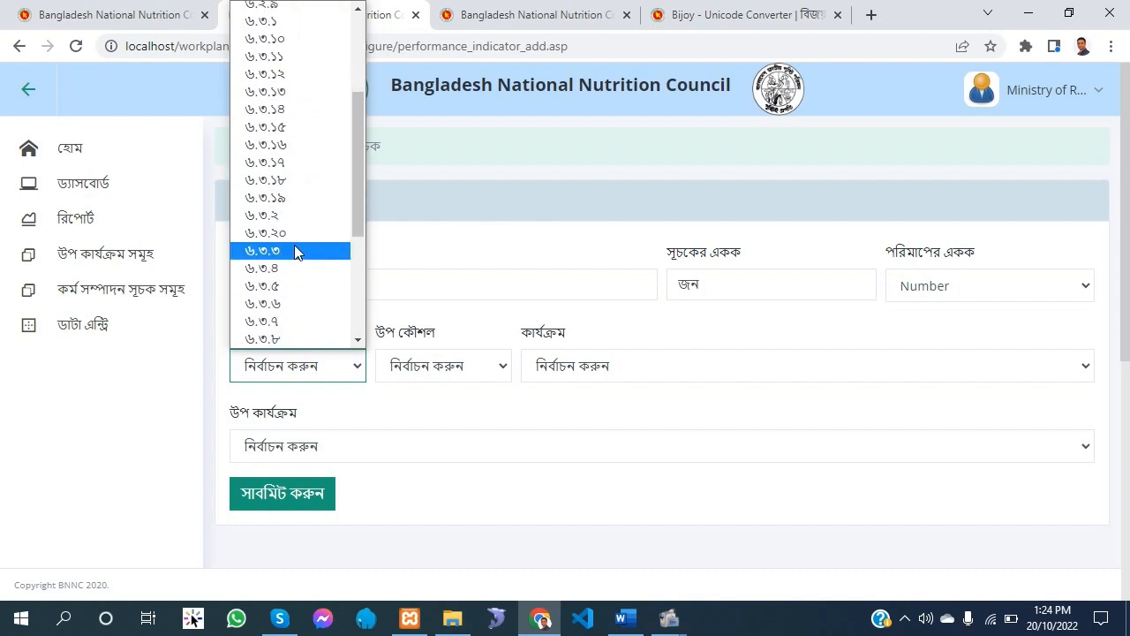
left_click(275, 324)
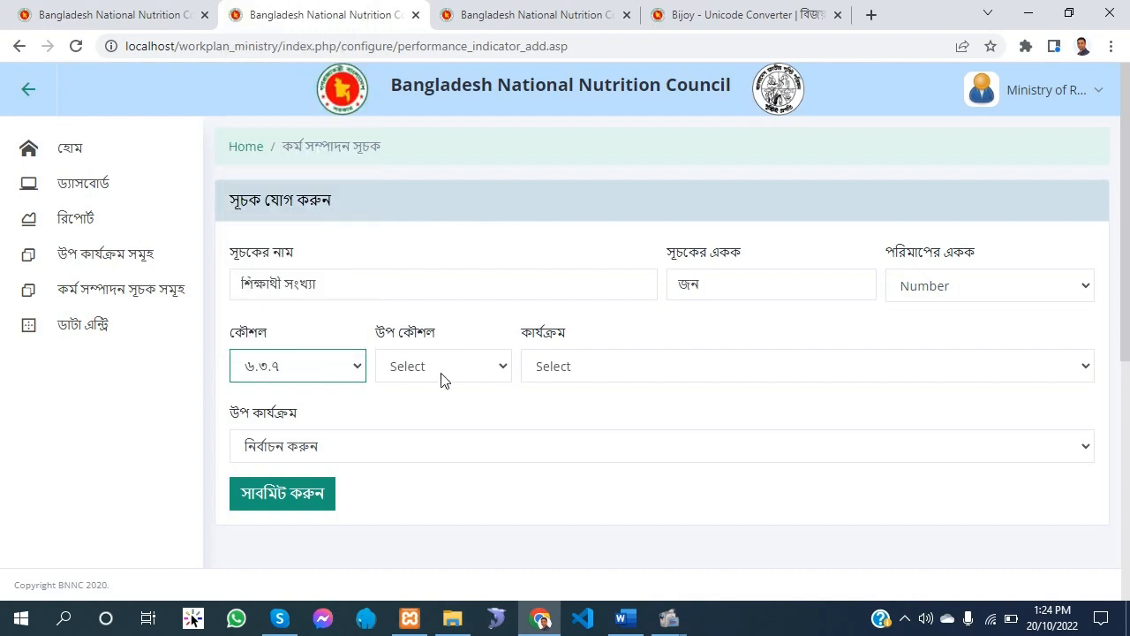
left_click(459, 370)
left_click(459, 369)
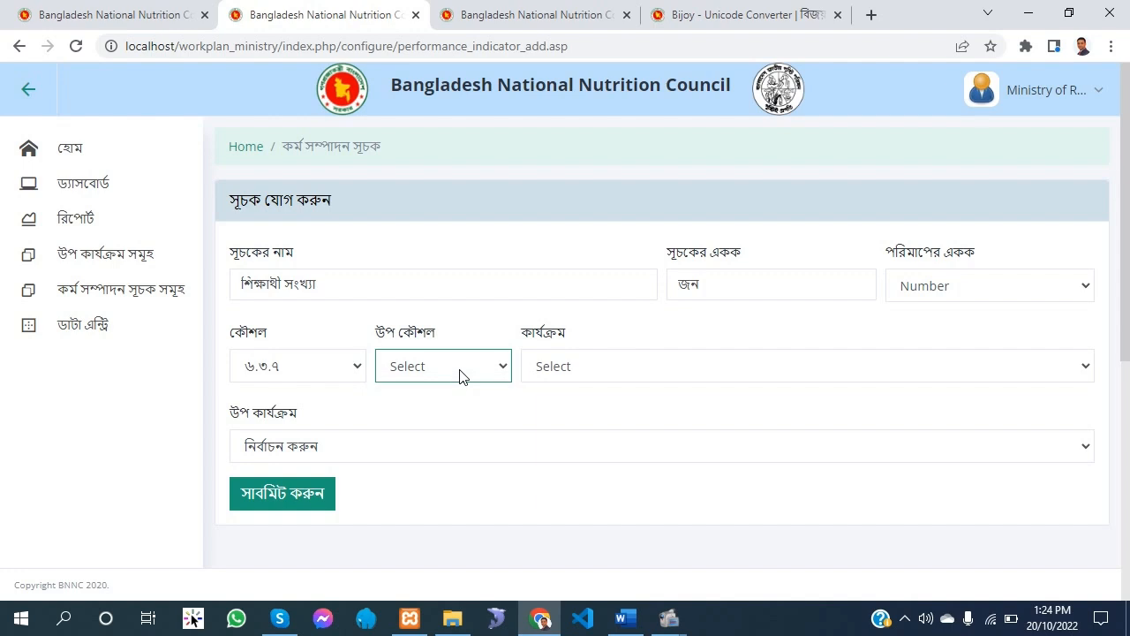
left_click(459, 375)
left_click(459, 375)
Choose the activity beginning ০১. আনুষ্ঠানিক and the sub-activity beginning মক্তবে মিশন কেন্দ্রিক, and submit the indicator
left_click(579, 365)
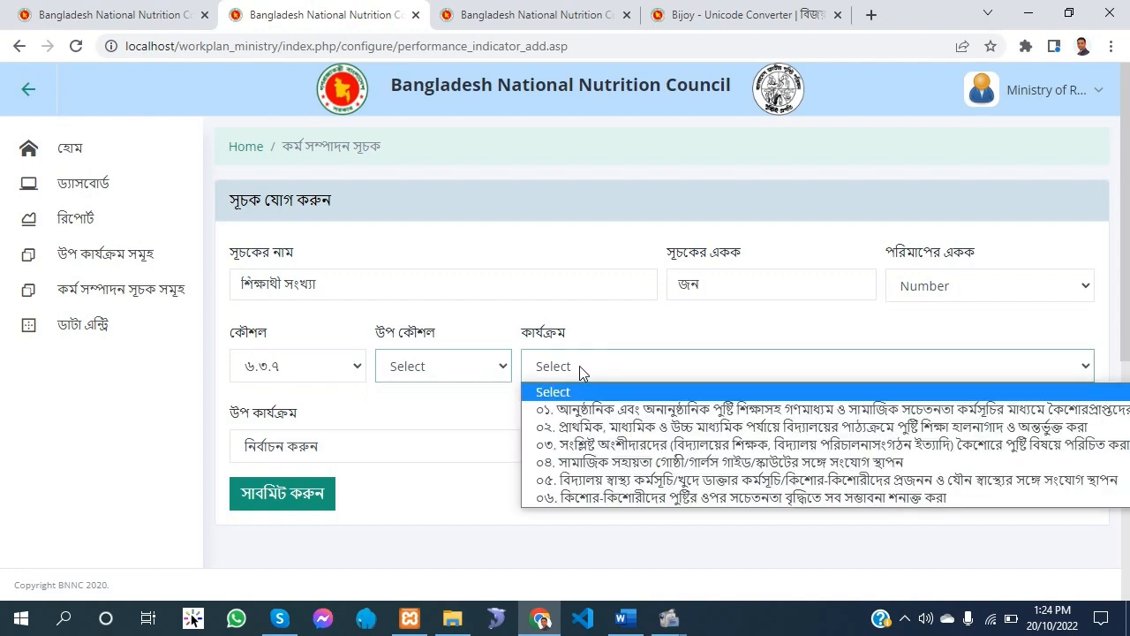
left_click(601, 417)
left_click(343, 454)
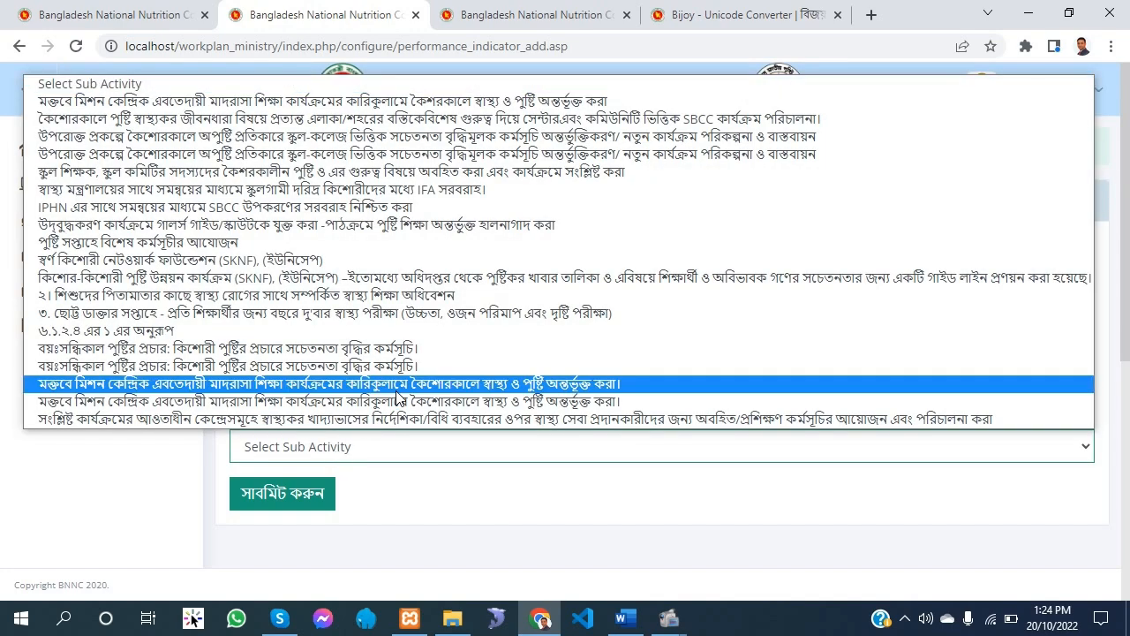
left_click(237, 105)
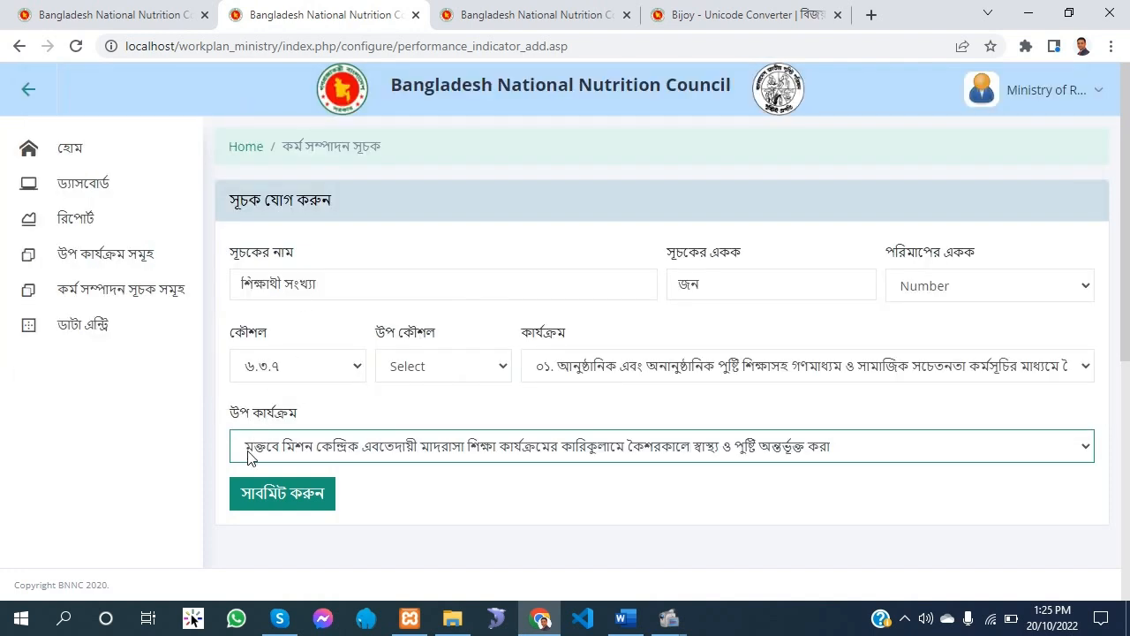
left_click(282, 493)
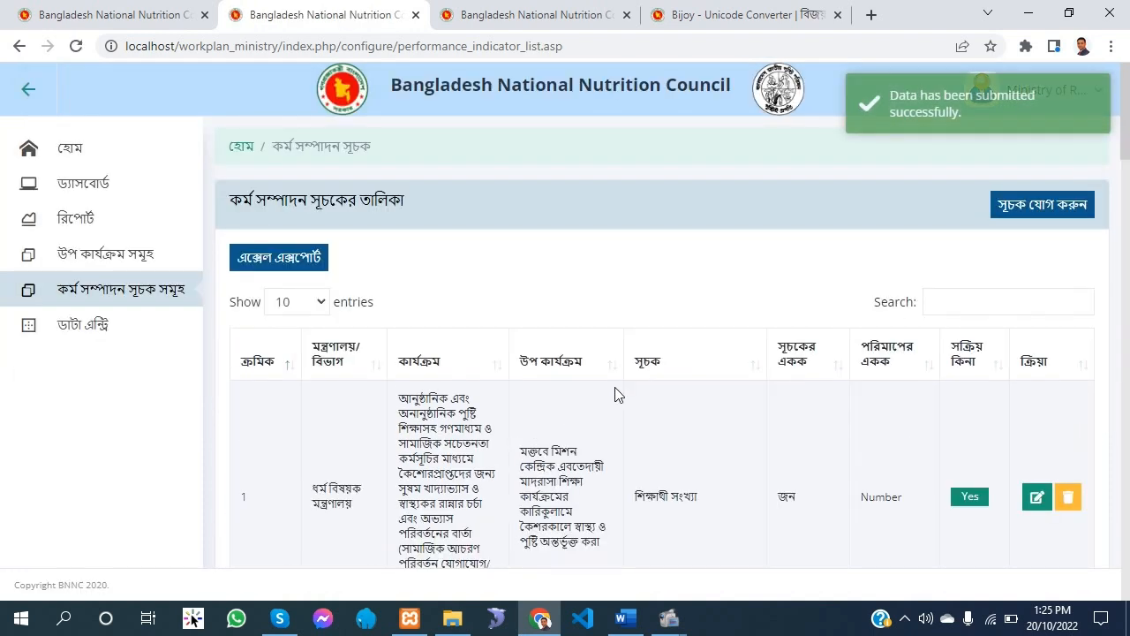
Switch to the Word work plan and copy the indicator text প্রশিক্ষনাথী সংখ্যা from the first ৬.৩.১৩ row
left_click(625, 613)
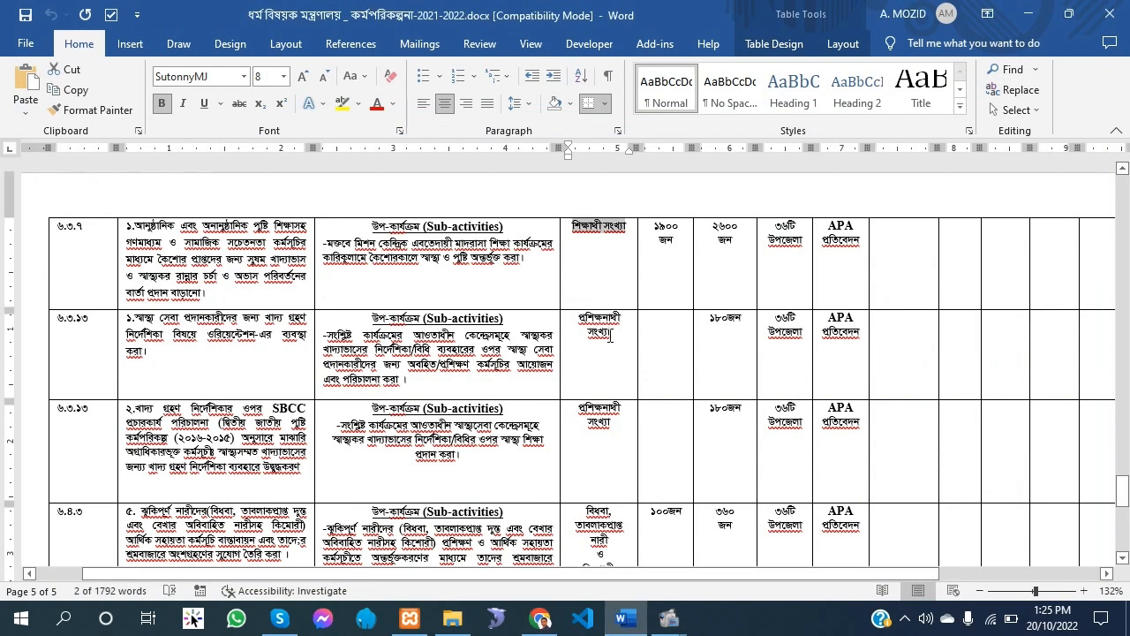
left_click_drag(612, 335, 578, 319)
key("ctrl+c")
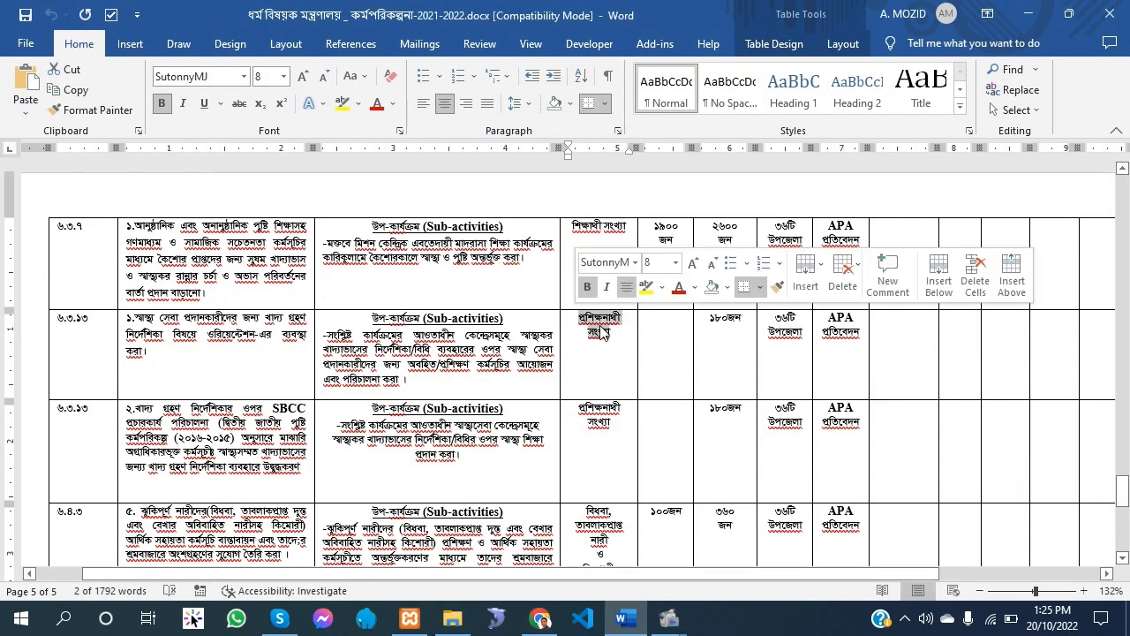
right_click(605, 327)
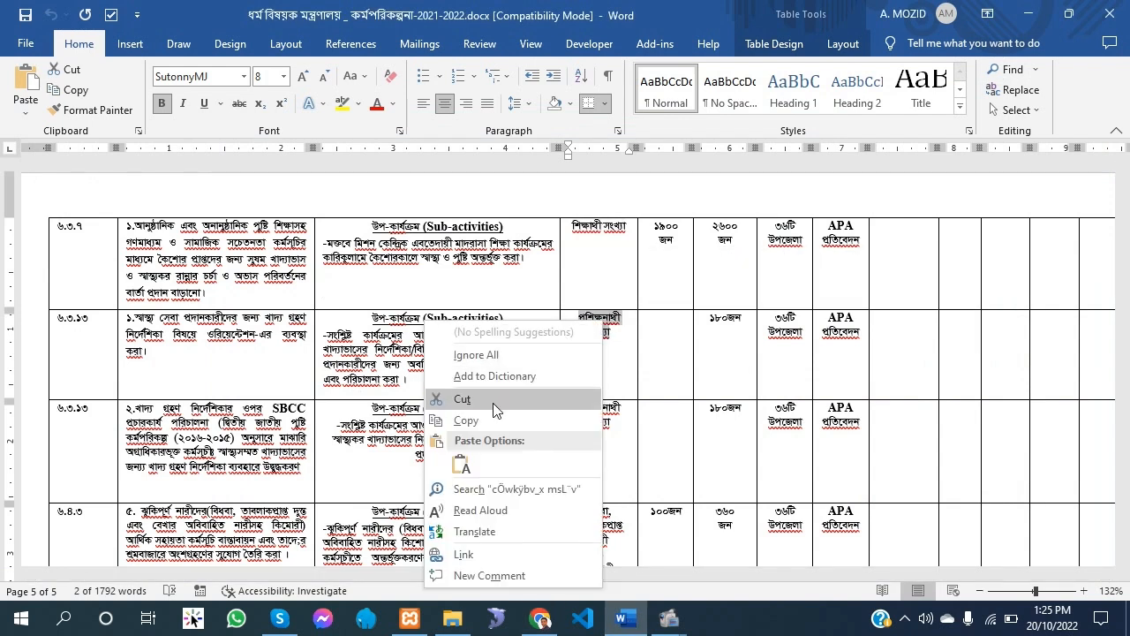
key("Escape")
Return to the performance indicators list in Chrome and start adding another indicator
left_click(540, 618)
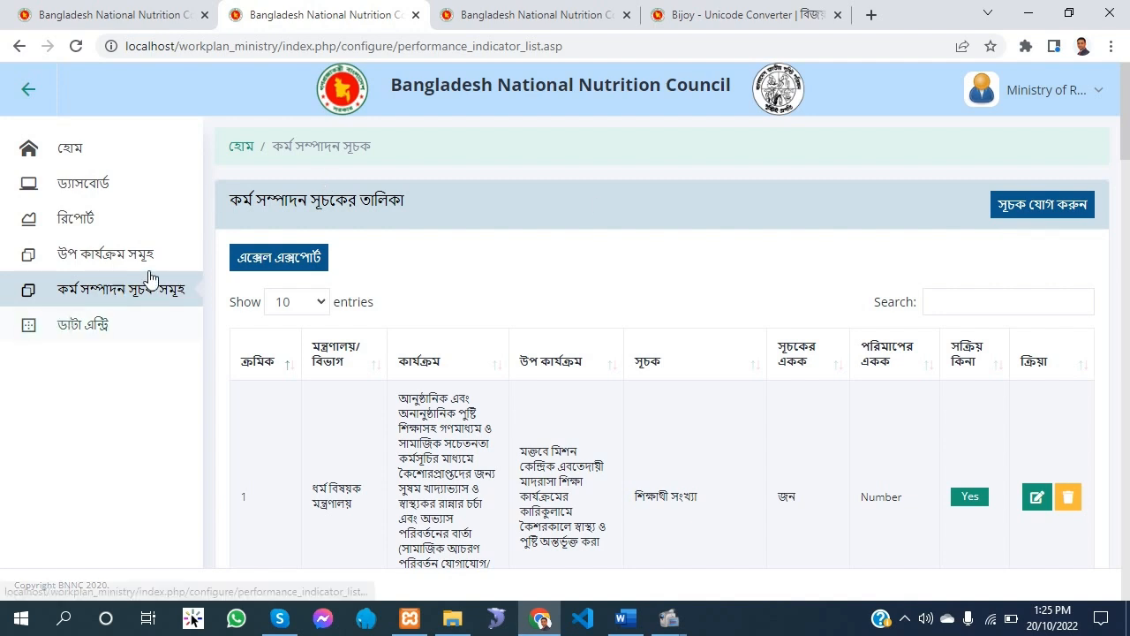
left_click(111, 308)
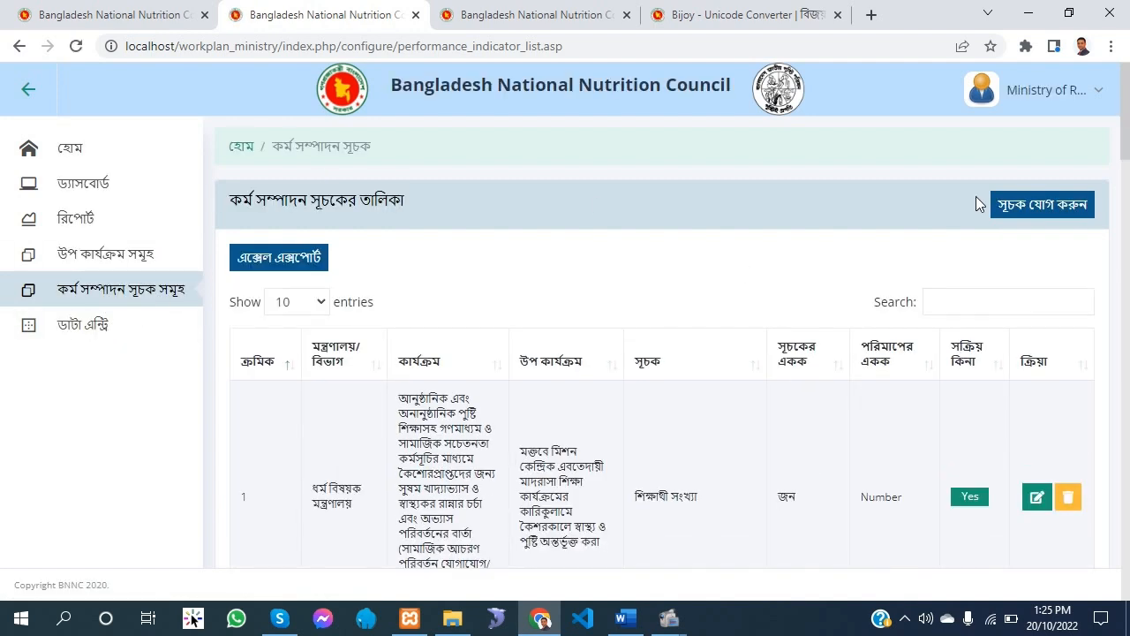
left_click(1035, 208)
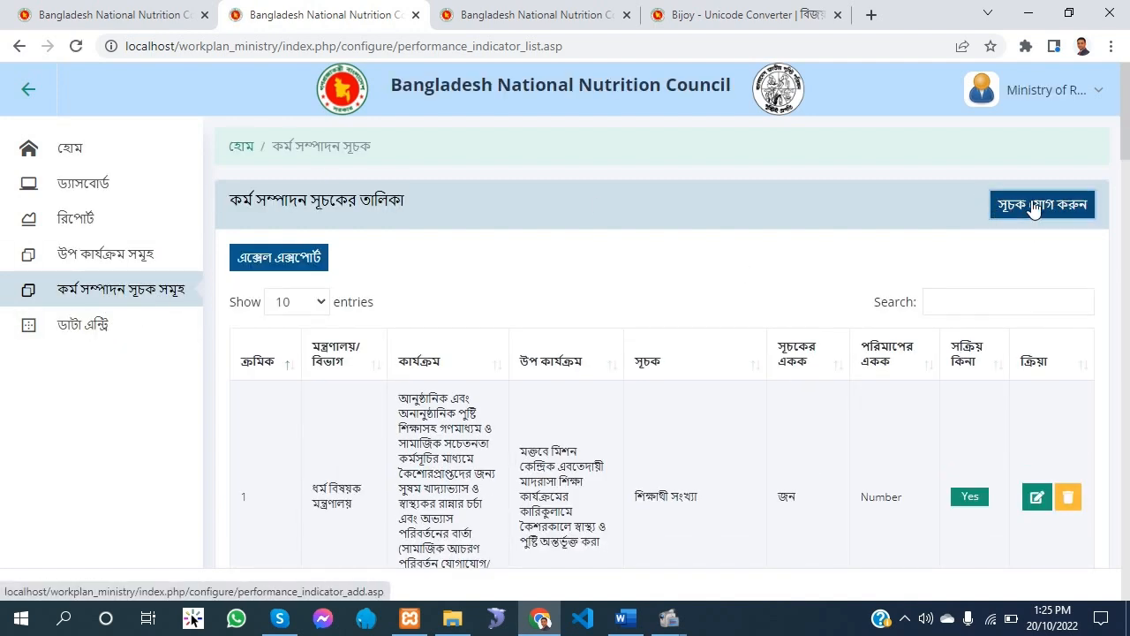
Convert the copied text to Unicode in the Bijoy converter and paste প্রশিক্ষনাথী সংখ্যা as the second indicator's name
right_click(316, 274)
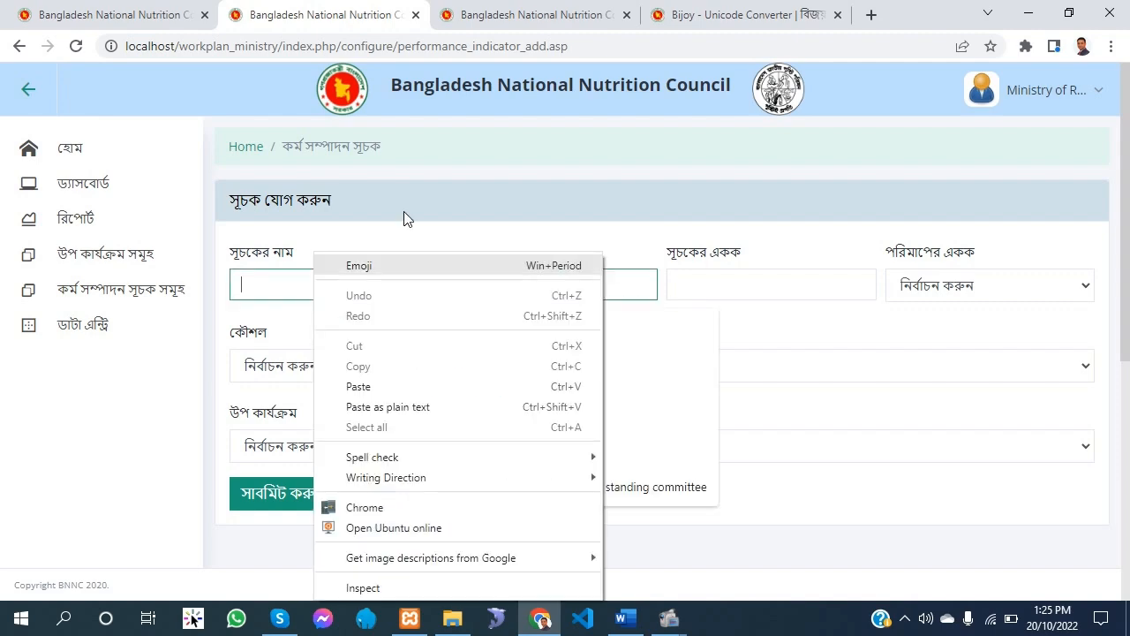
left_click(732, 8)
left_click_drag(247, 455, 2, 383)
left_click(320, 15)
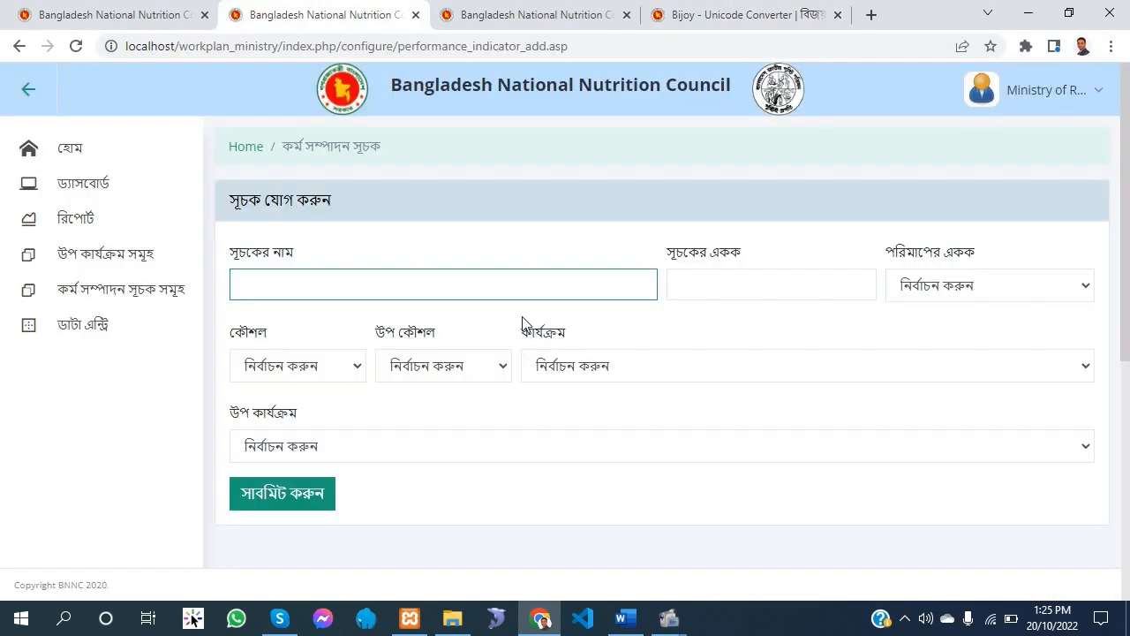
right_click(468, 285)
left_click(532, 404)
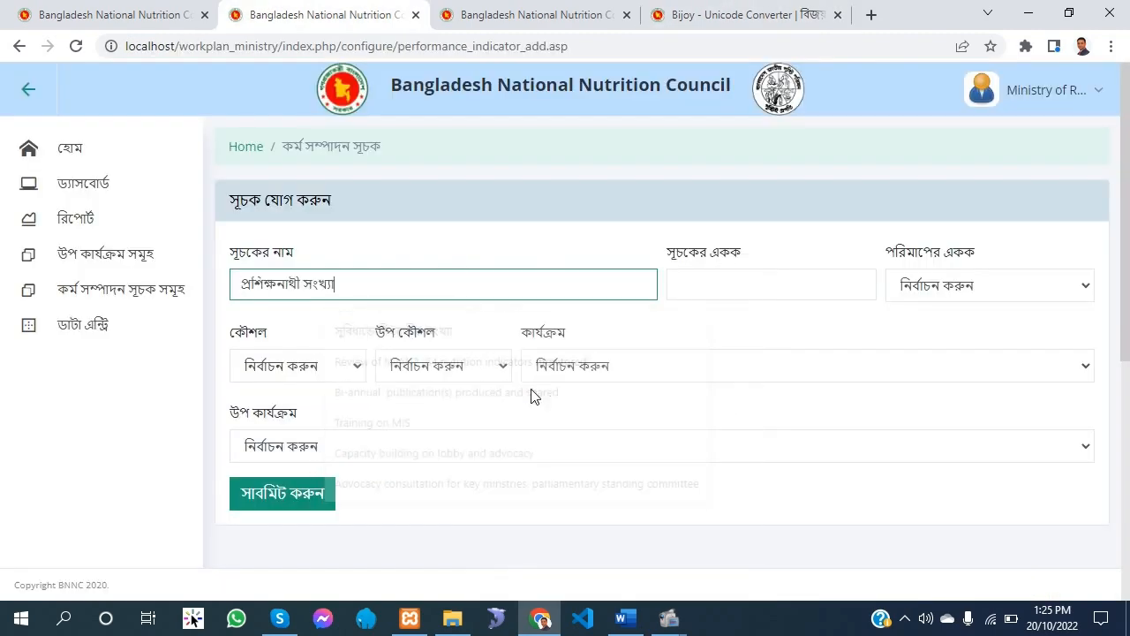
Set the second indicator's unit to জন and its measurement unit to Number
left_click(853, 291)
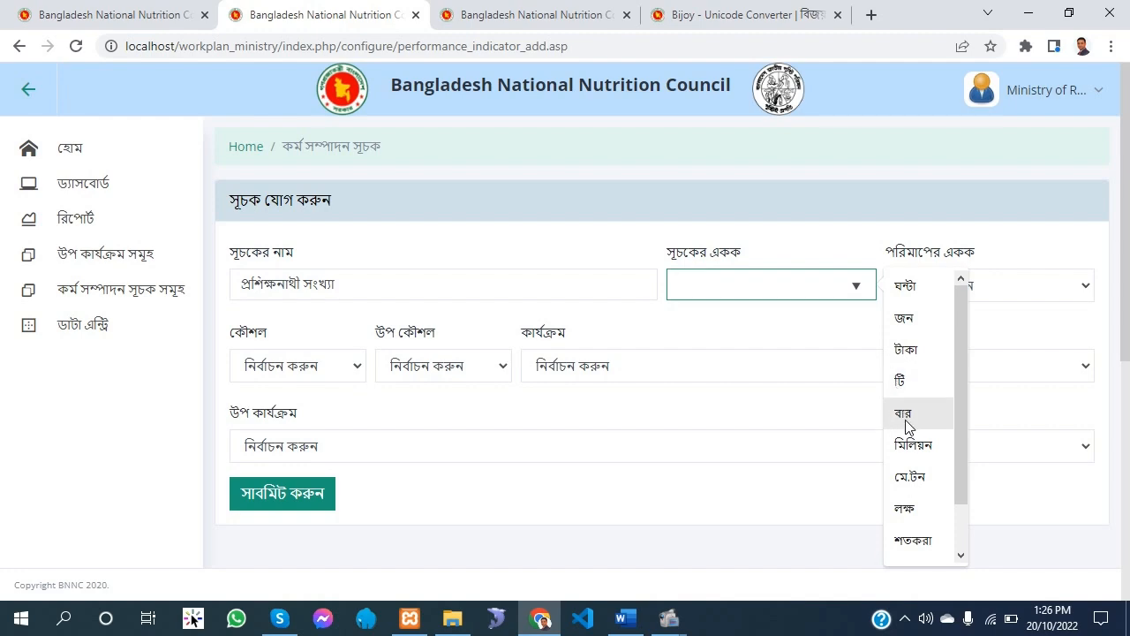
left_click(902, 319)
left_click(968, 287)
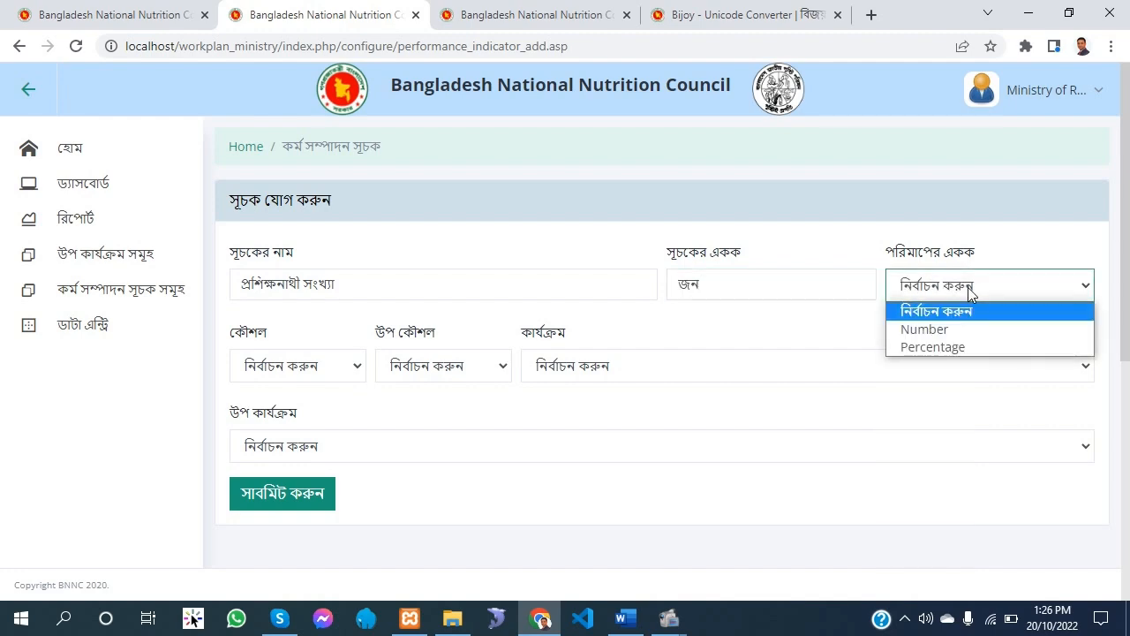
left_click(955, 334)
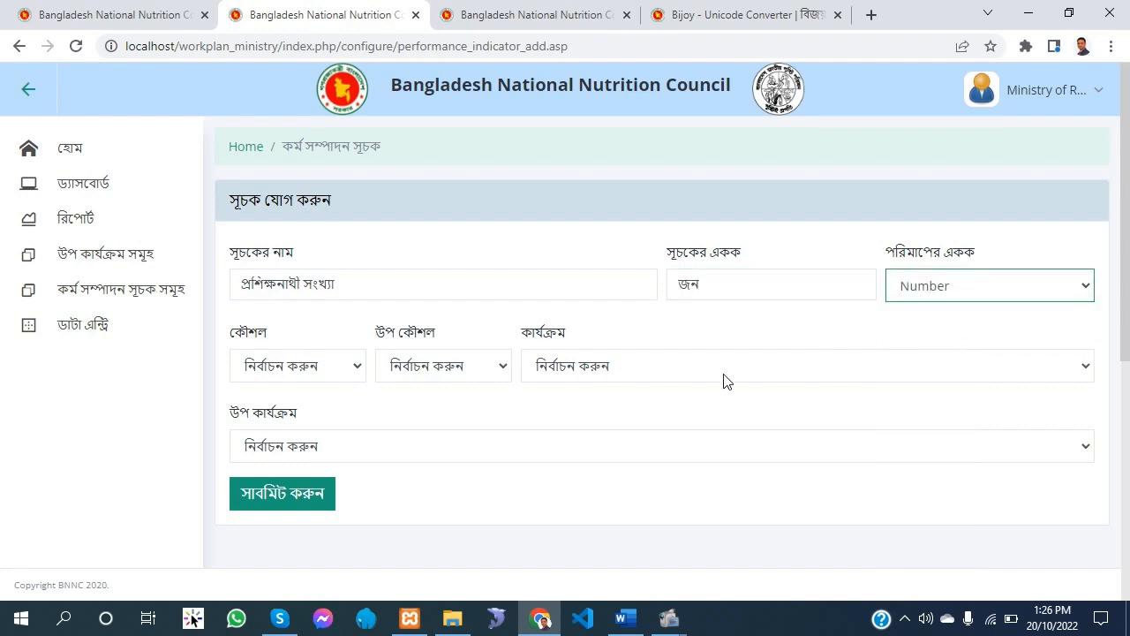
Check the strategy number in the Word plan, set the second indicator's strategy to ৬.৩.১৩ and keep its sub-strategy unselected
left_click(309, 358)
left_click(623, 618)
left_click(622, 622)
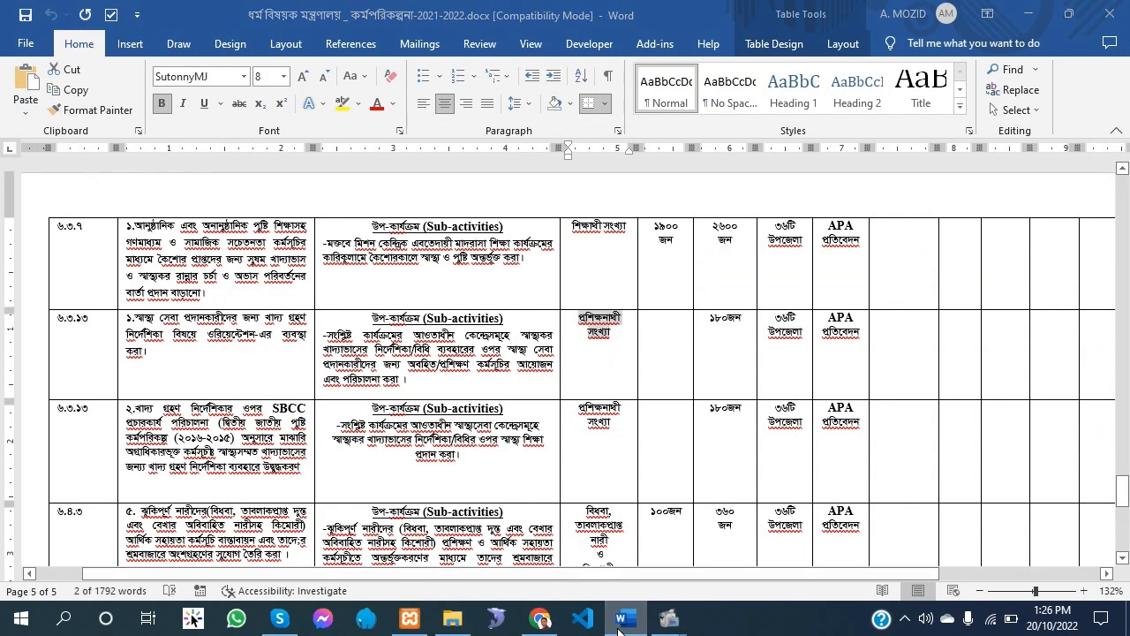
left_click(294, 378)
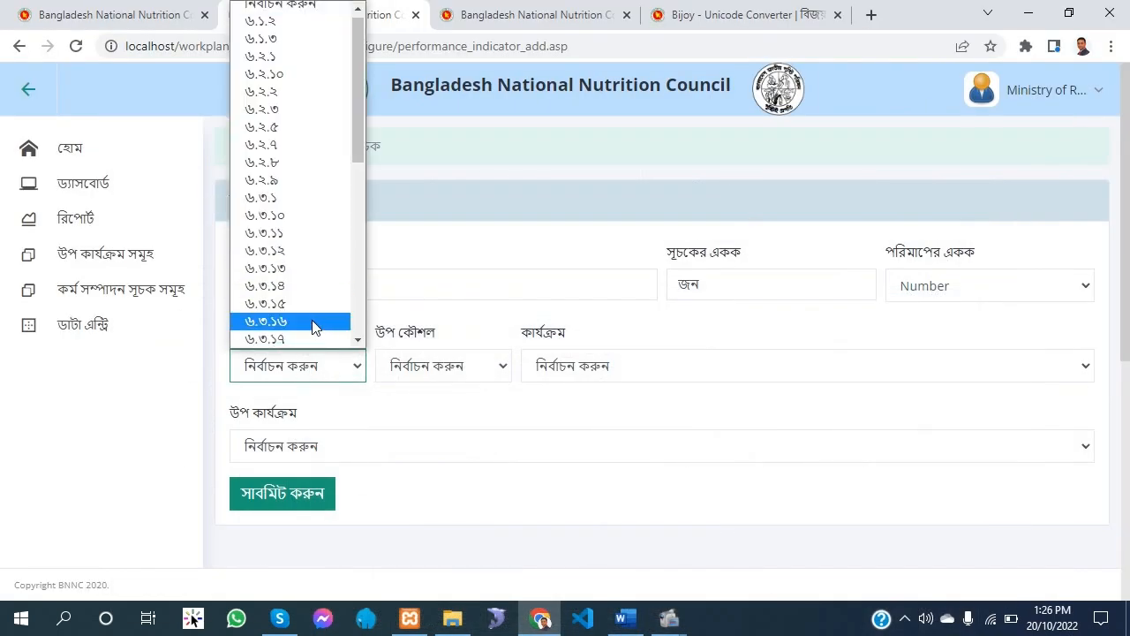
left_click(318, 276)
left_click(458, 369)
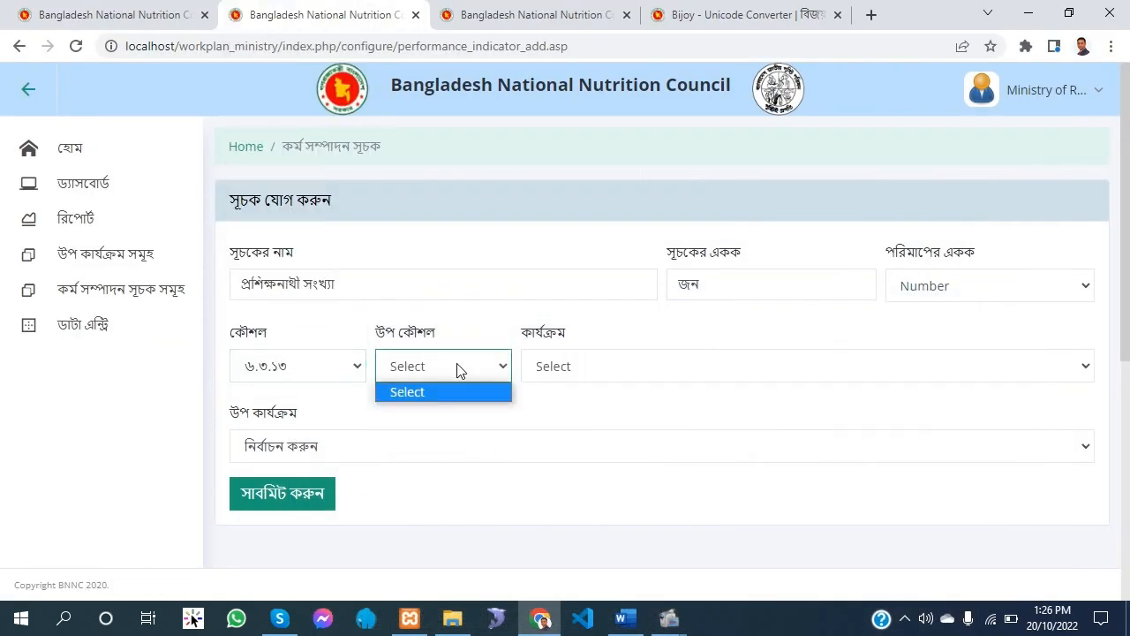
left_click(457, 369)
Check the activity in the Word plan and set the second indicator's activity to ০১, orientation for health service providers on dietary guidelines
left_click(593, 370)
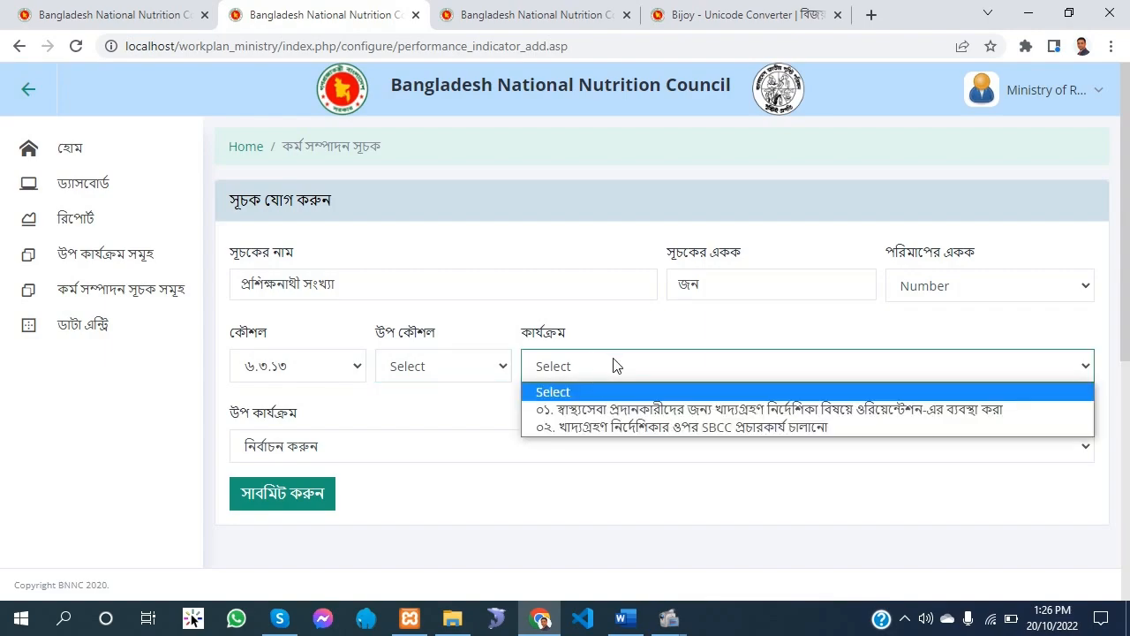
key("Down")
key("Down")
left_click(620, 624)
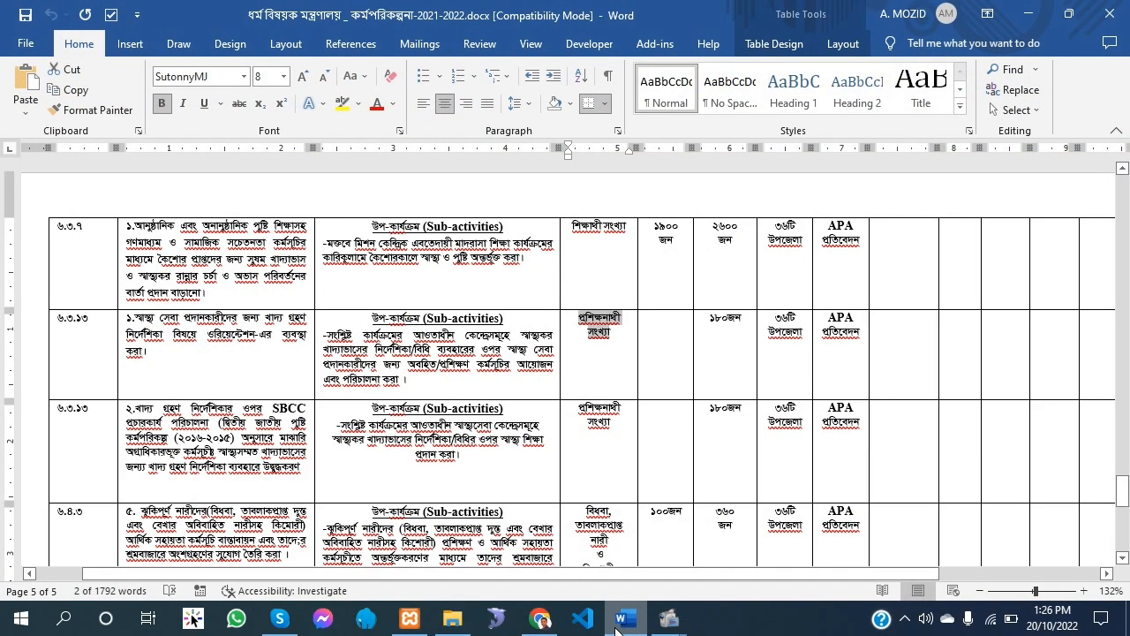
left_click(616, 627)
left_click(626, 369)
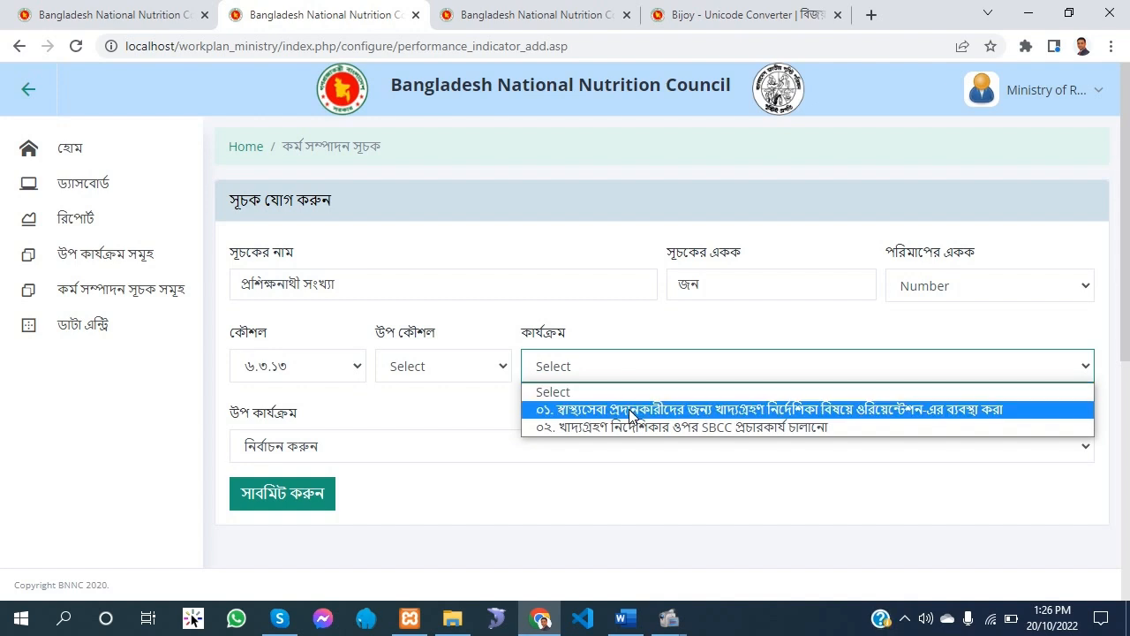
left_click(629, 409)
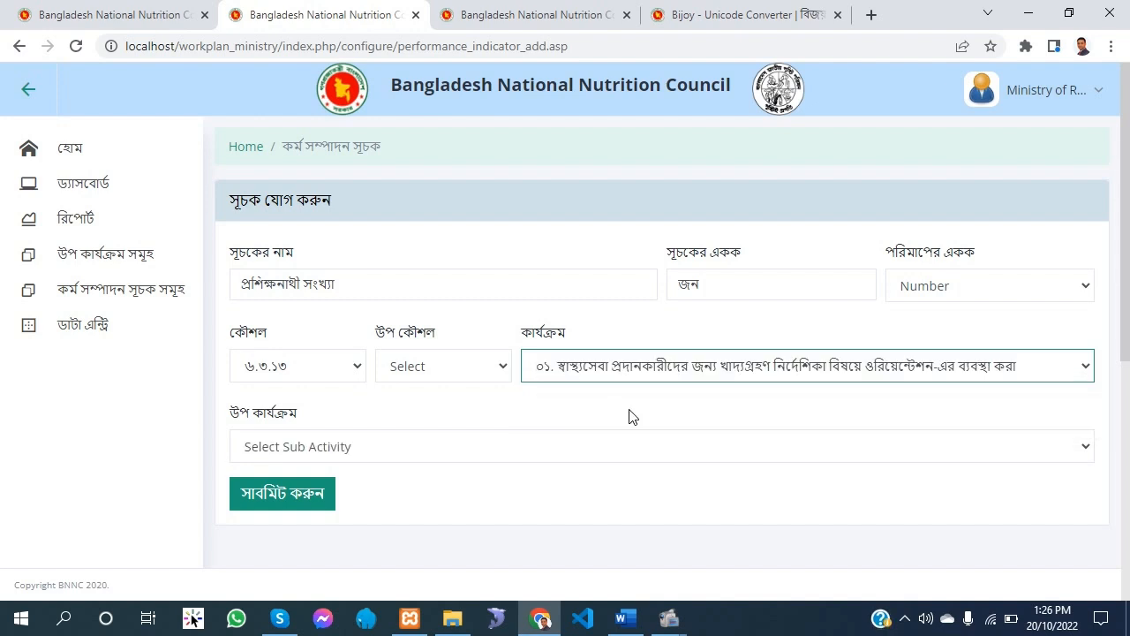
Assign the first listed sub-activity, beginning সংশ্লিষ্ট কার্যক্রমের আওতাধীন, to the second indicator and submit the form
left_click(284, 446)
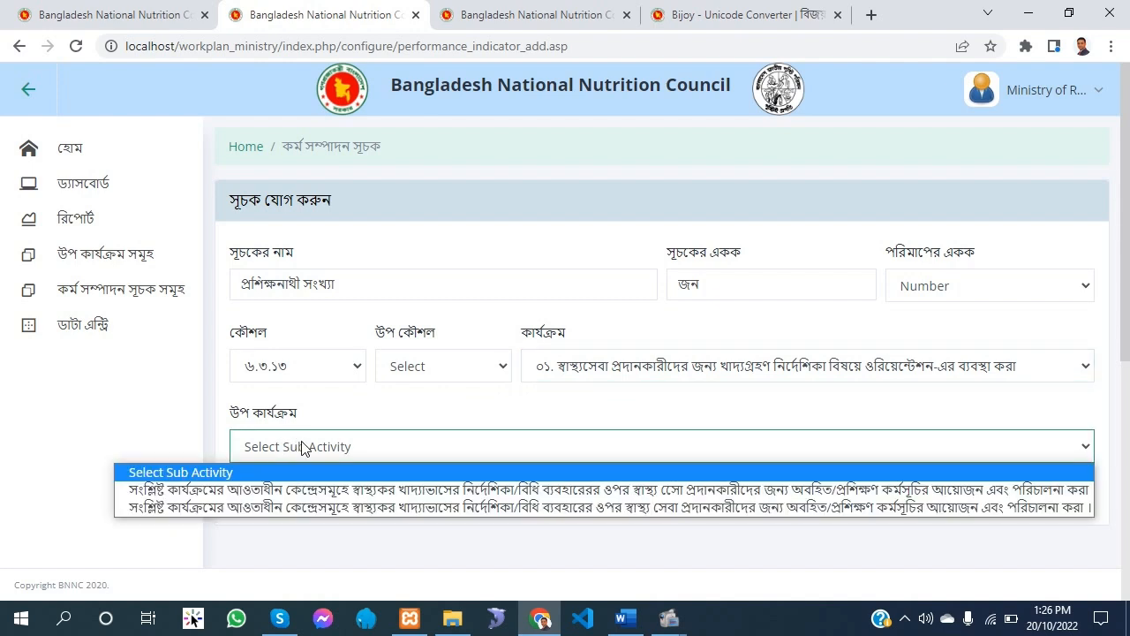
left_click(240, 490)
left_click(293, 506)
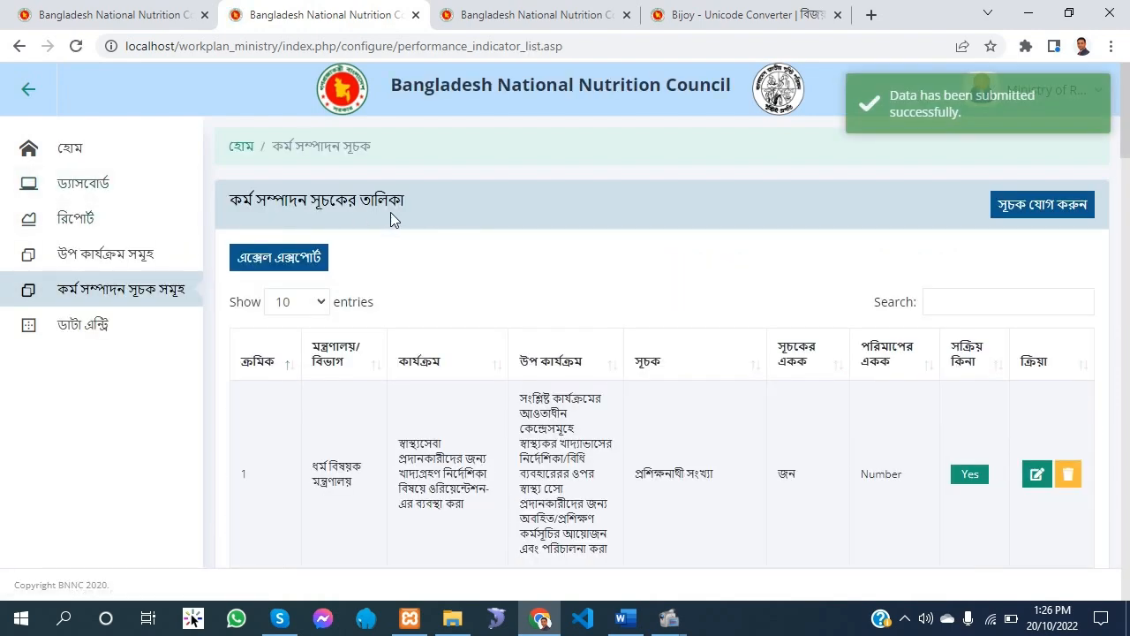
On the reloaded data entry form, set the ministry to ধর্ম বিষয়ক মন্ত্রণালয় and the fiscal year to ২০২১-২০২২
key("ctrl+shift+Tab")
right_click(450, 245)
left_click(528, 304)
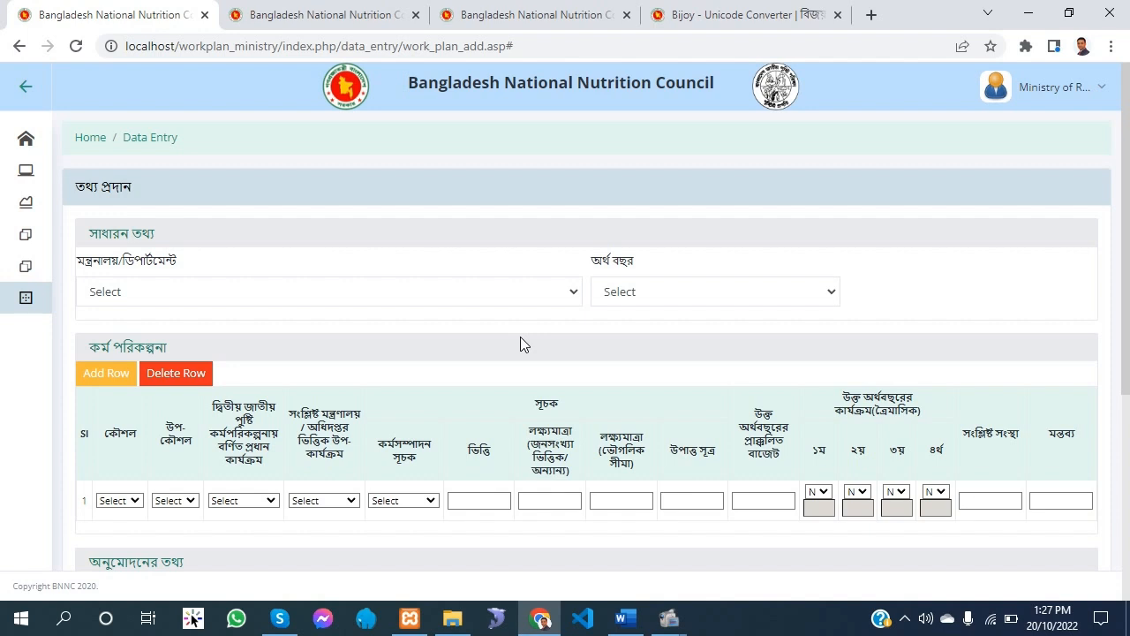
left_click(314, 295)
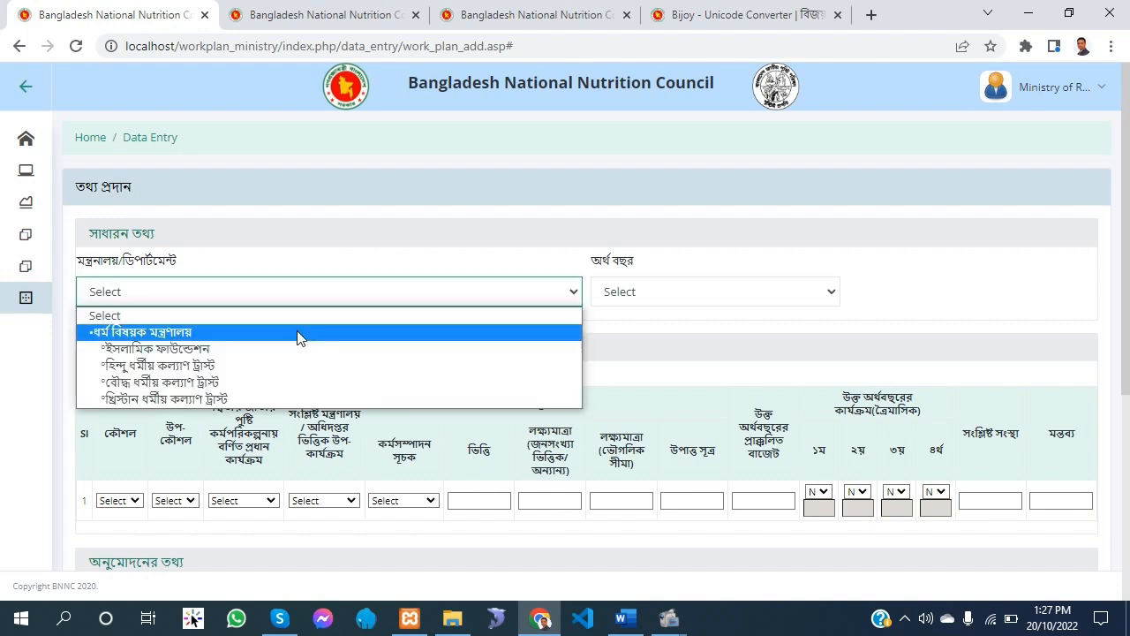
left_click(297, 335)
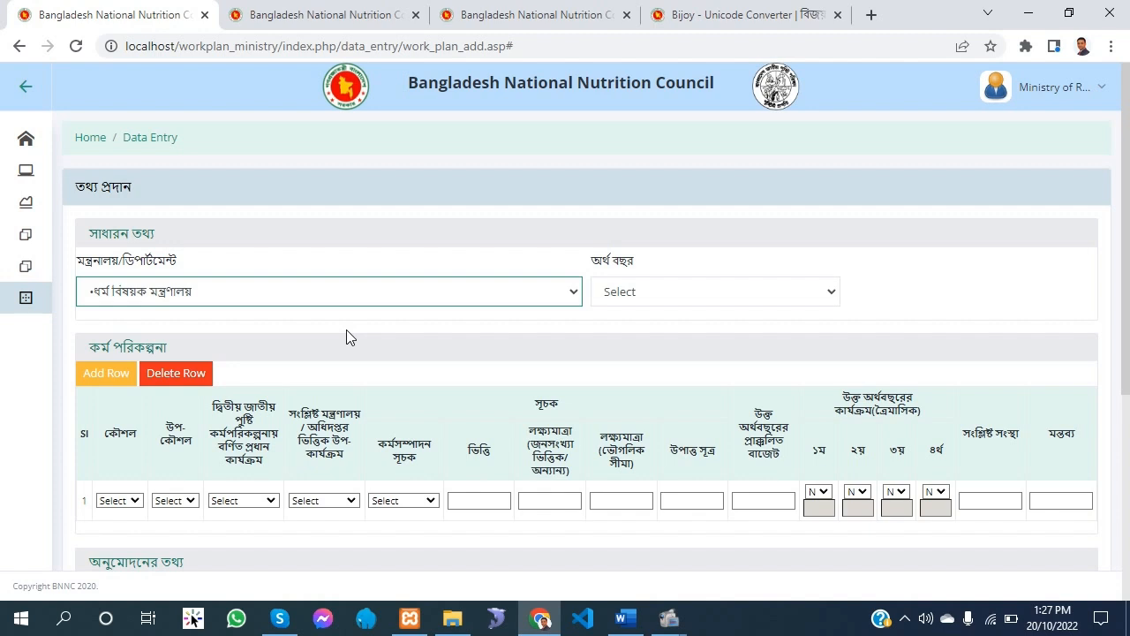
left_click(705, 293)
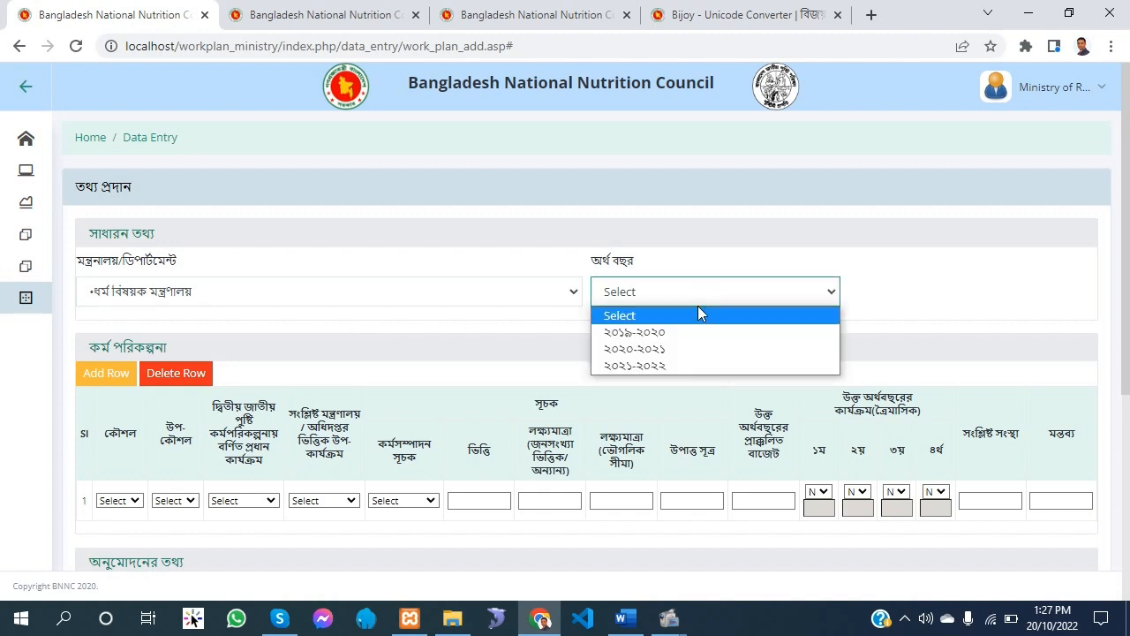
left_click(678, 365)
Set row 1's strategy to ৬.৩.৭, leave its sub-strategy unselected and check the entry against the Word plan
left_click(101, 499)
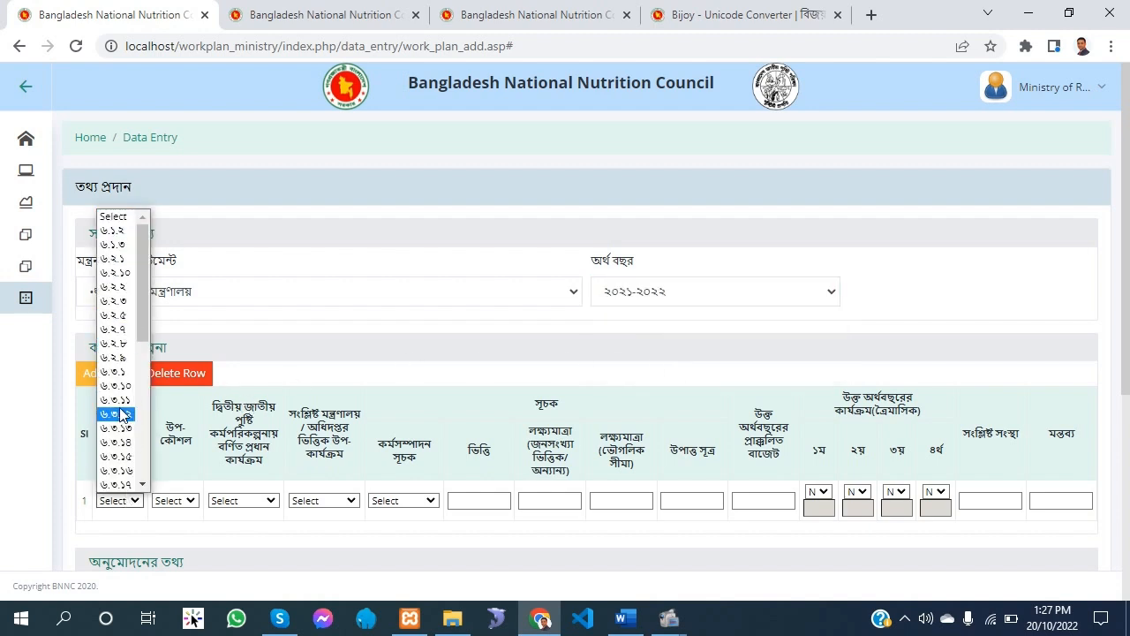
left_click(128, 329)
left_click(114, 501)
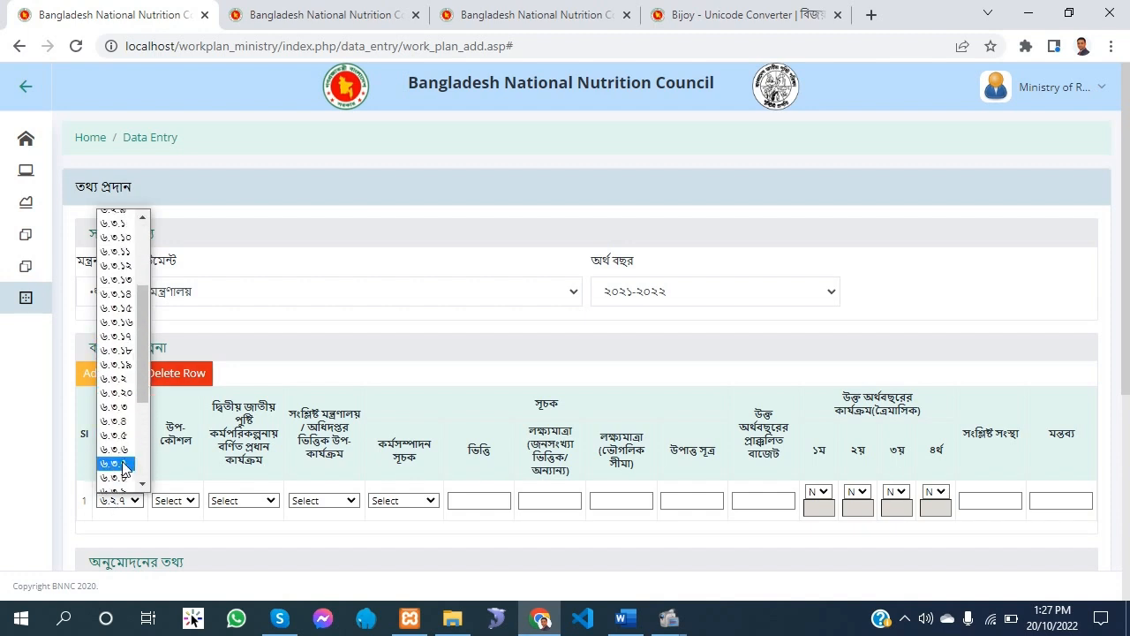
left_click(122, 463)
left_click(181, 501)
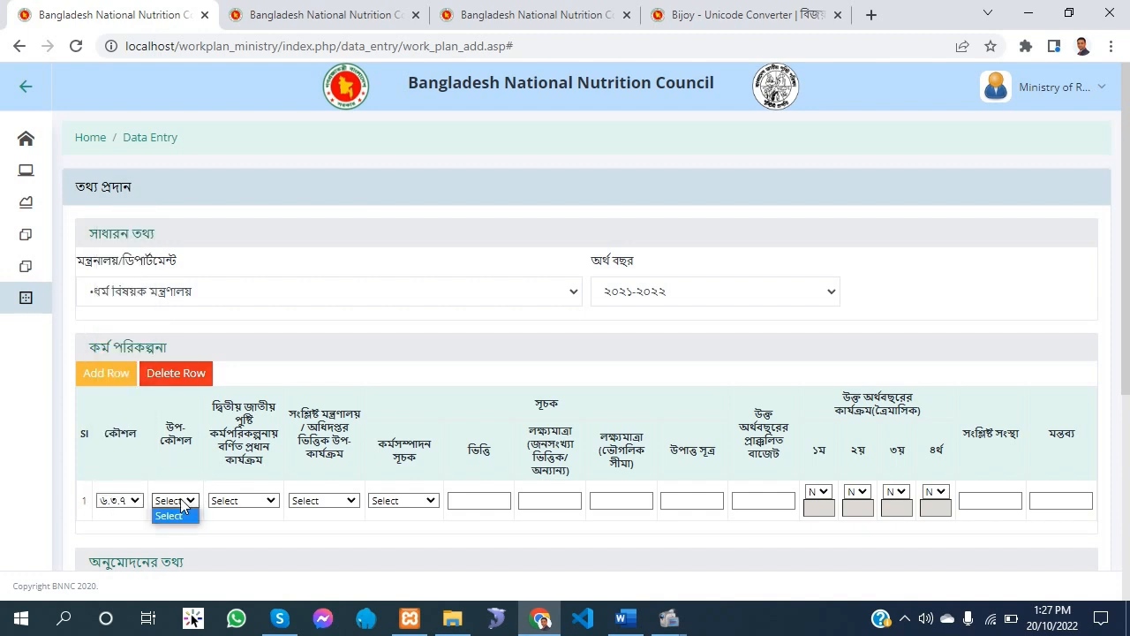
left_click(625, 618)
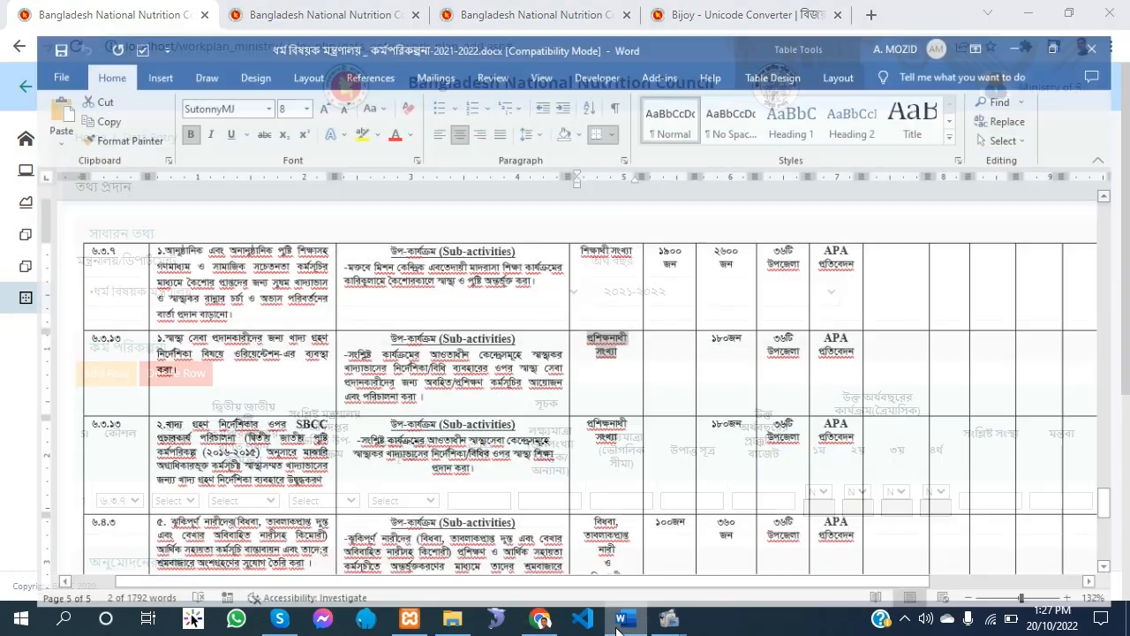
left_click(625, 619)
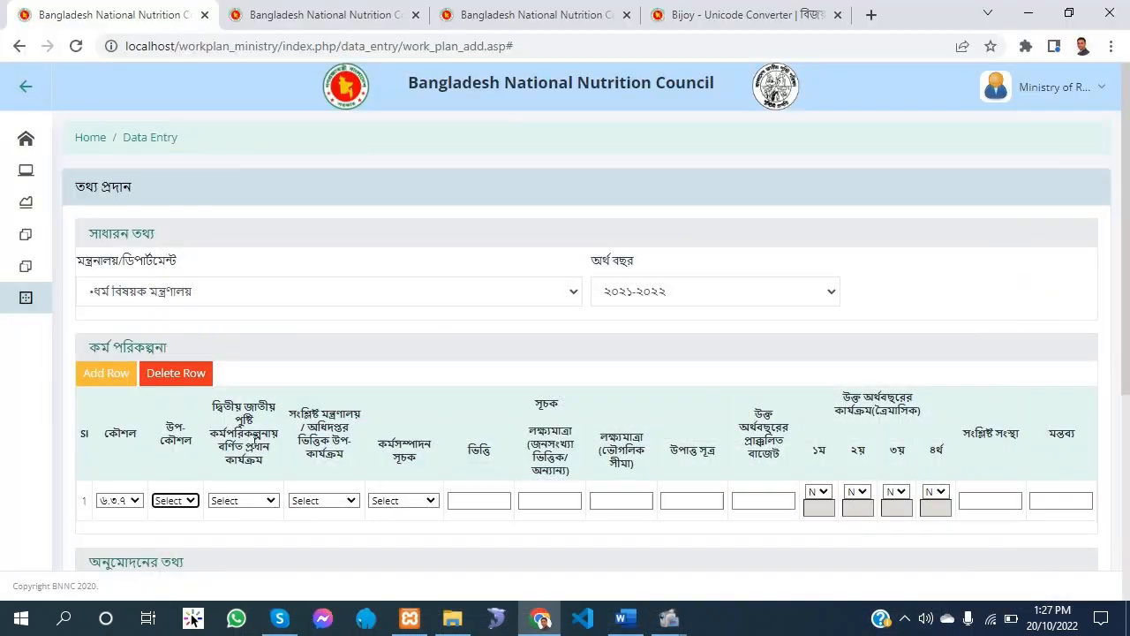
In row 1, choose activity ০১ beginning আনুষ্ঠানিক, the first sub-activity beginning মক্তবে মিশন, and the first শিক্ষার্থী সংখ্যা indicator
left_click(252, 502)
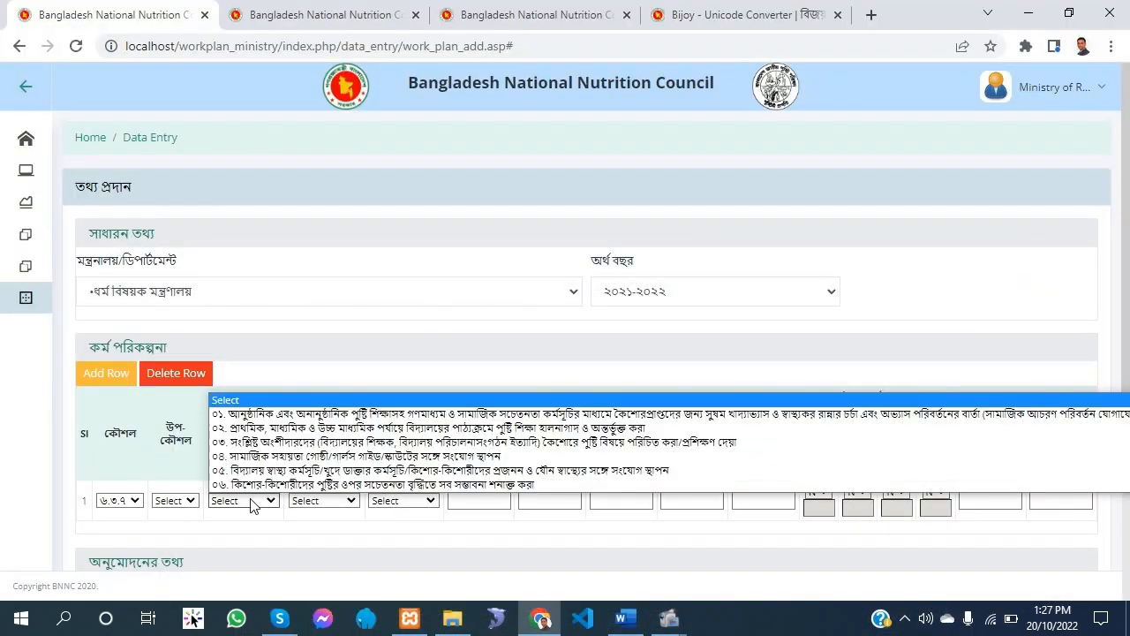
left_click(256, 414)
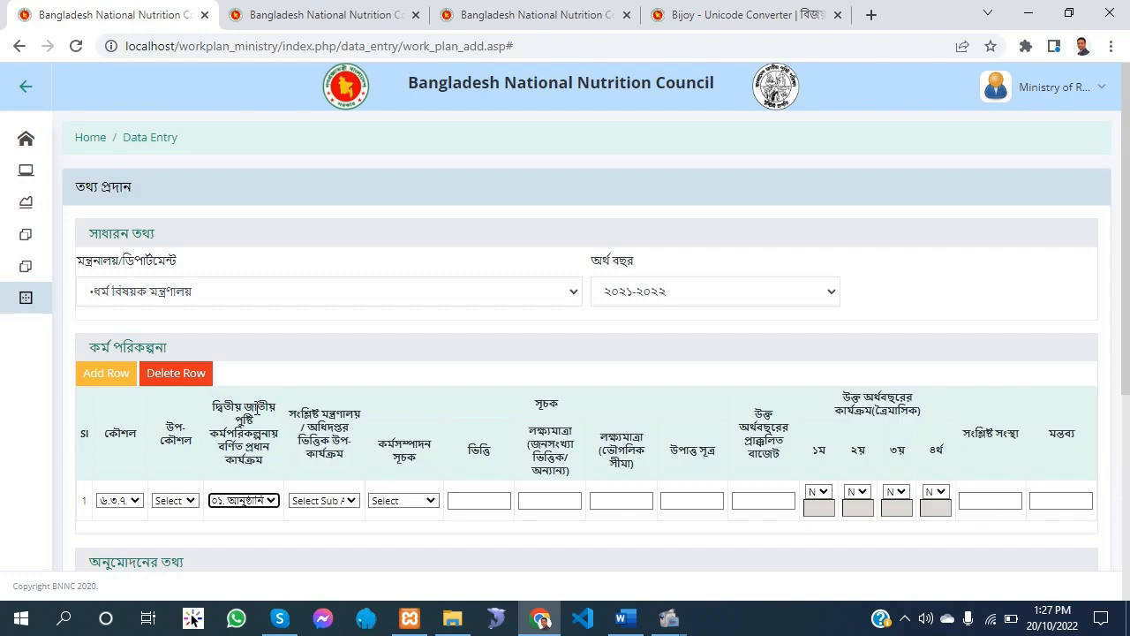
left_click(320, 502)
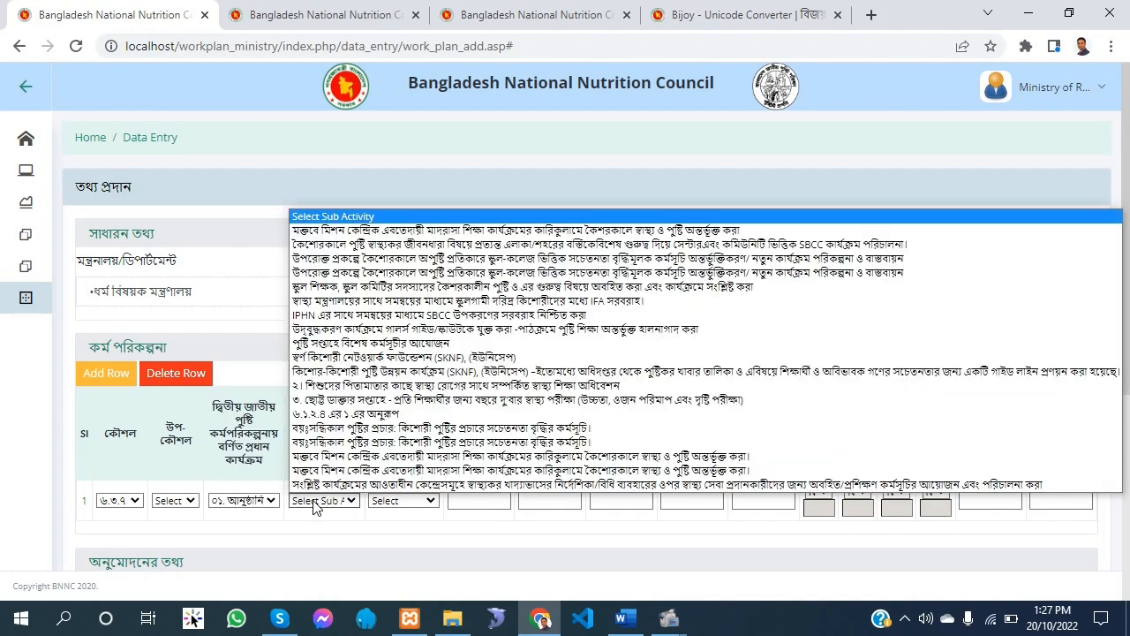
left_click(370, 230)
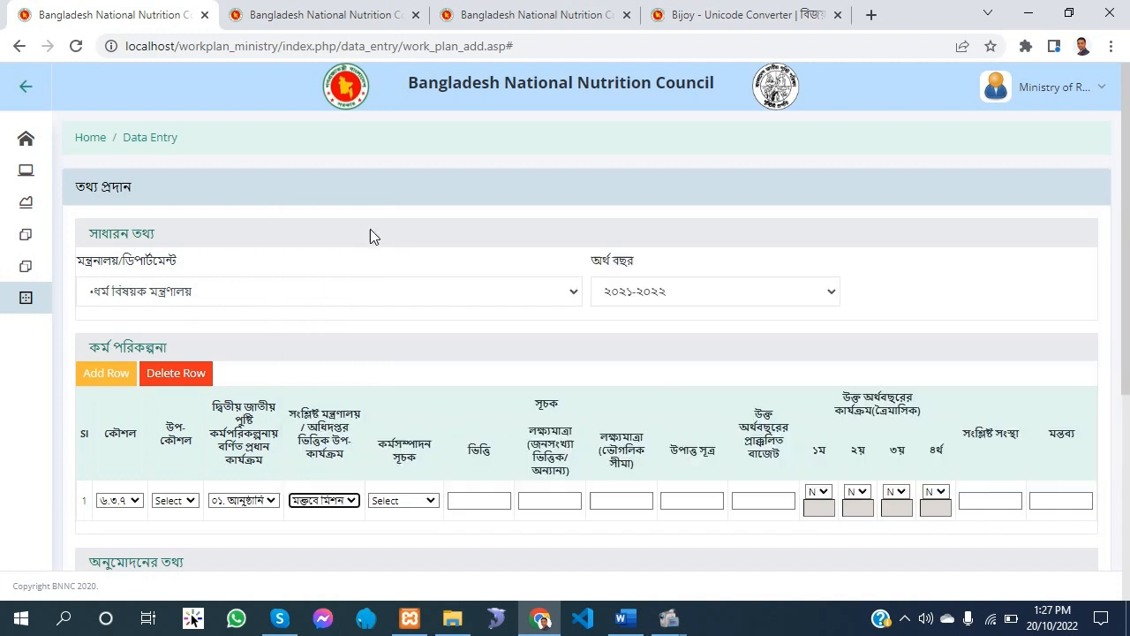
left_click(431, 501)
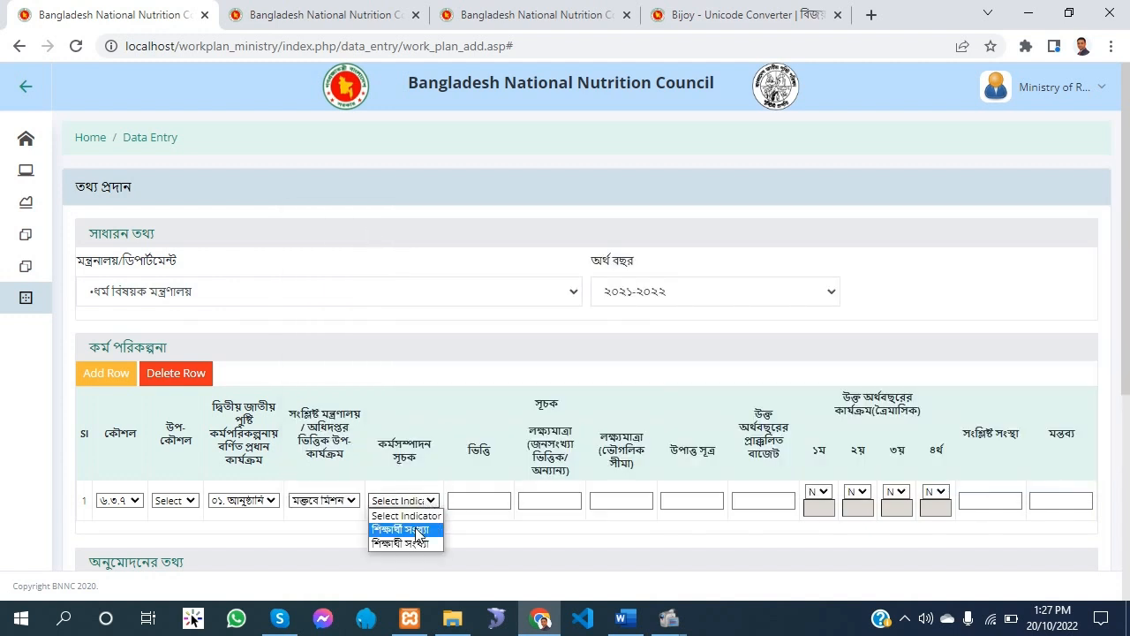
left_click(417, 530)
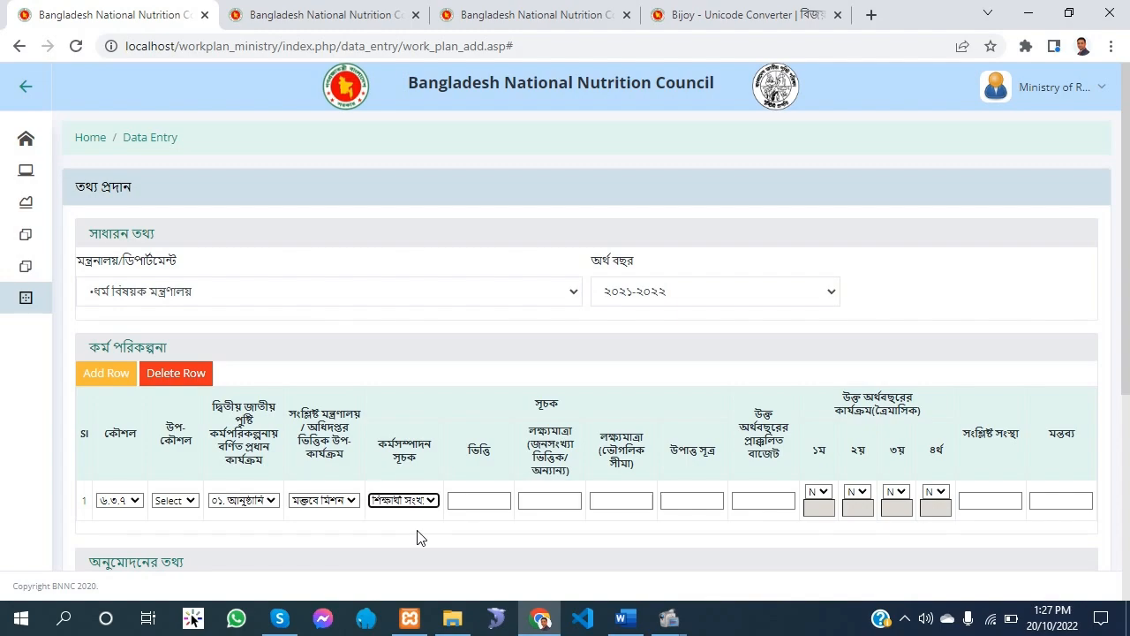
Look up the baseline for strategy ৬.৩.৭ in the Word plan and enter ১৯০০ as row 1's baseline
left_click(477, 501)
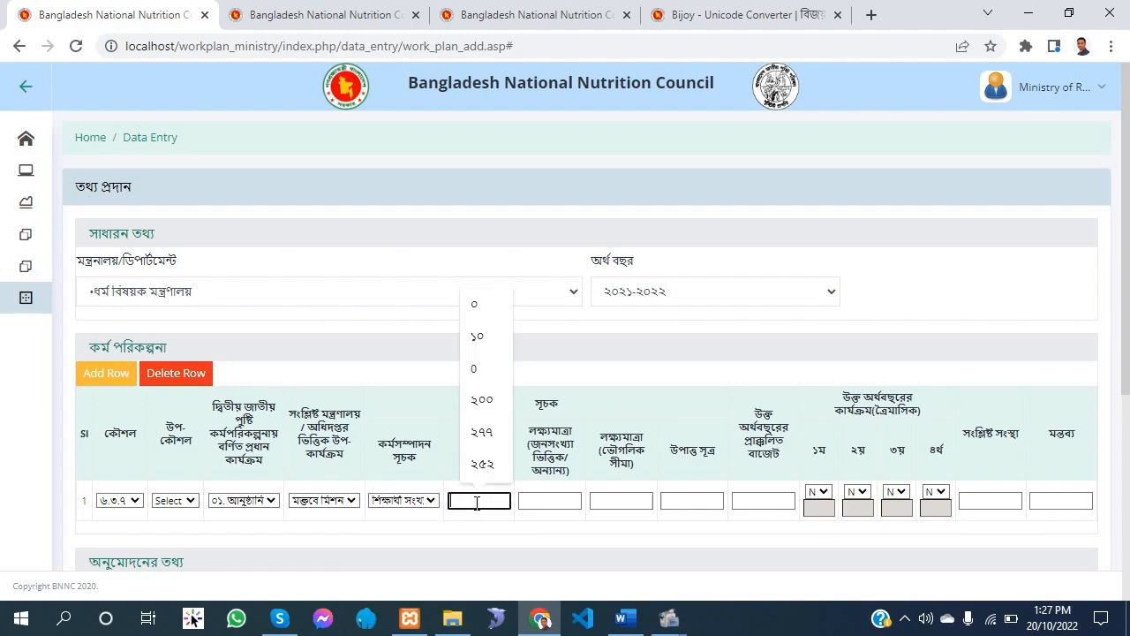
left_click(623, 618)
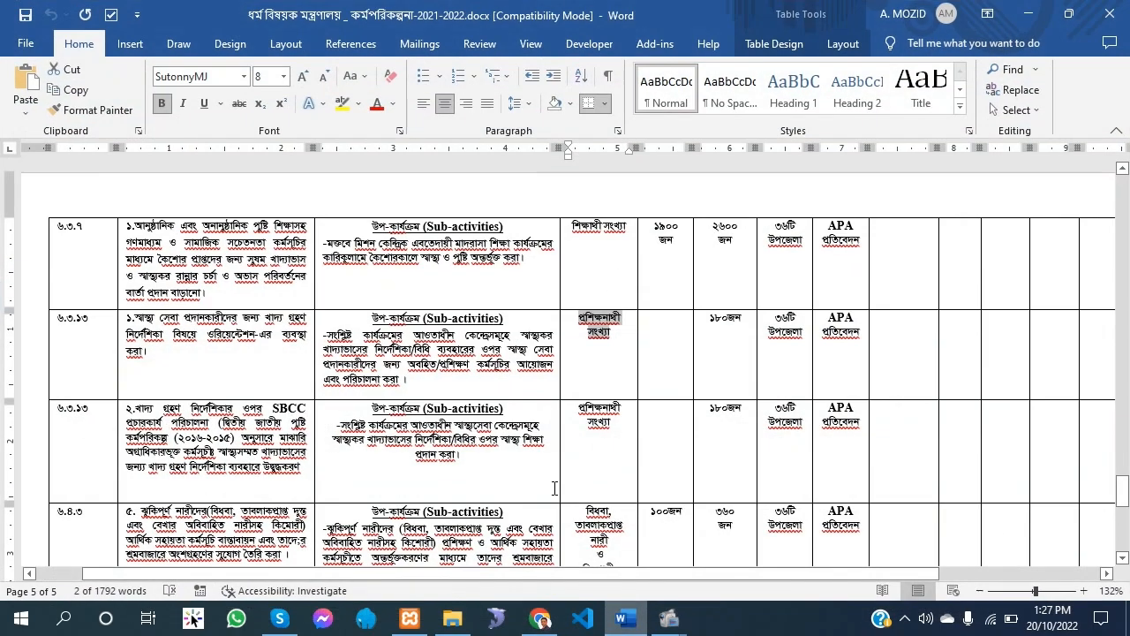
scroll(633, 313, "up", 3)
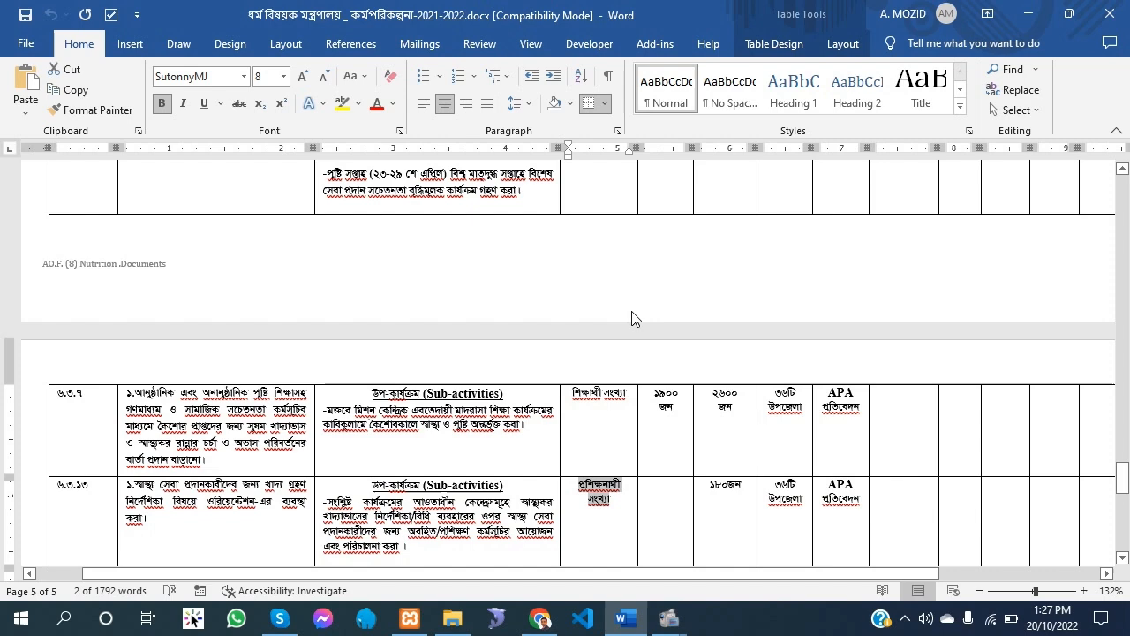
double_click(665, 394)
key("ctrl+c")
right_click(659, 393)
left_click(539, 618)
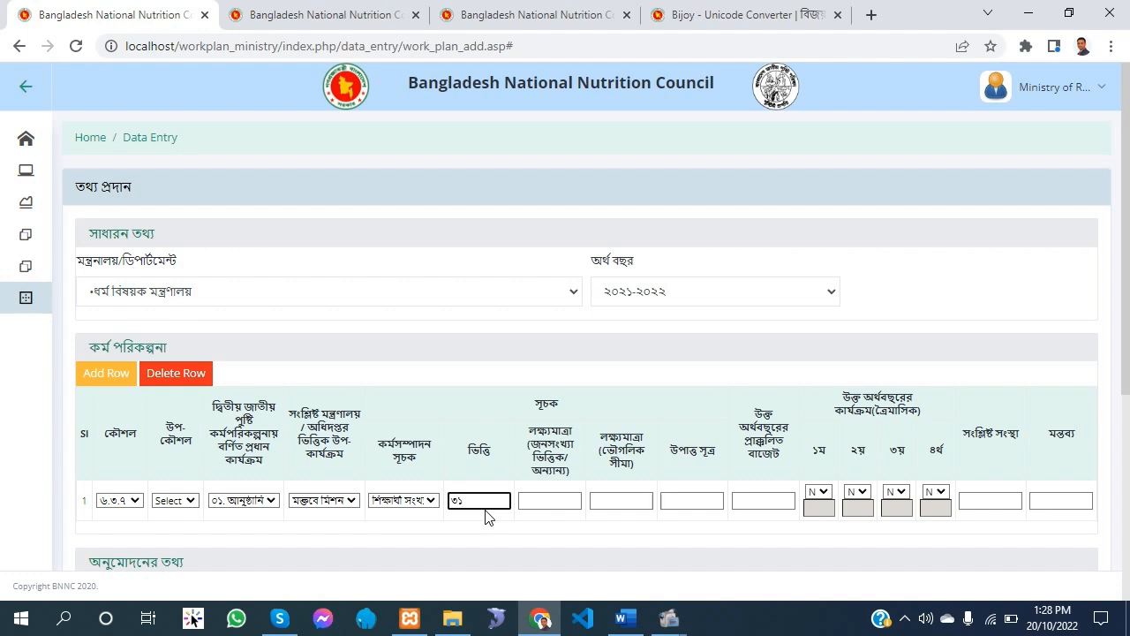
key("ctrl+a")
key("ctrl+v")
left_click(627, 620)
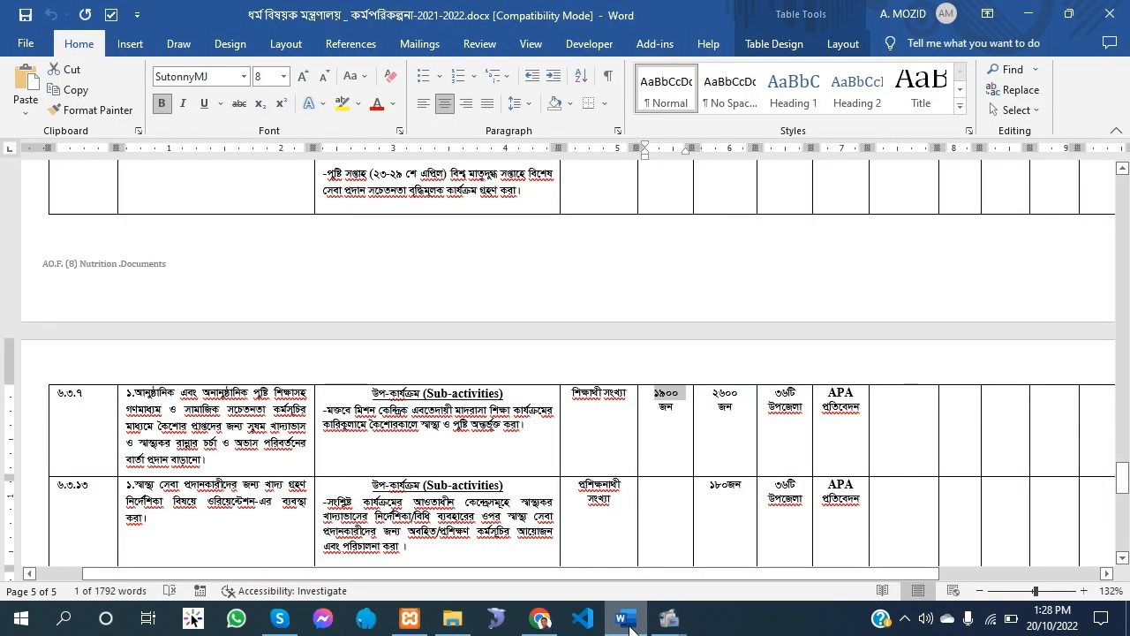
left_click(629, 622)
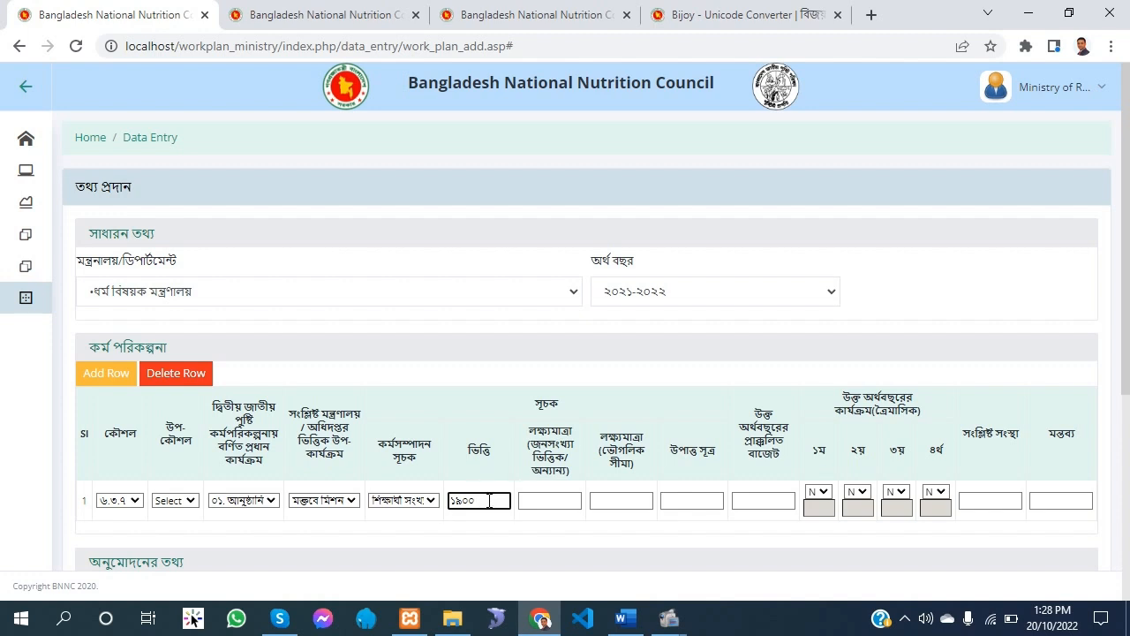
left_click_drag(490, 501, 426, 503)
left_click(568, 504)
left_click(502, 475)
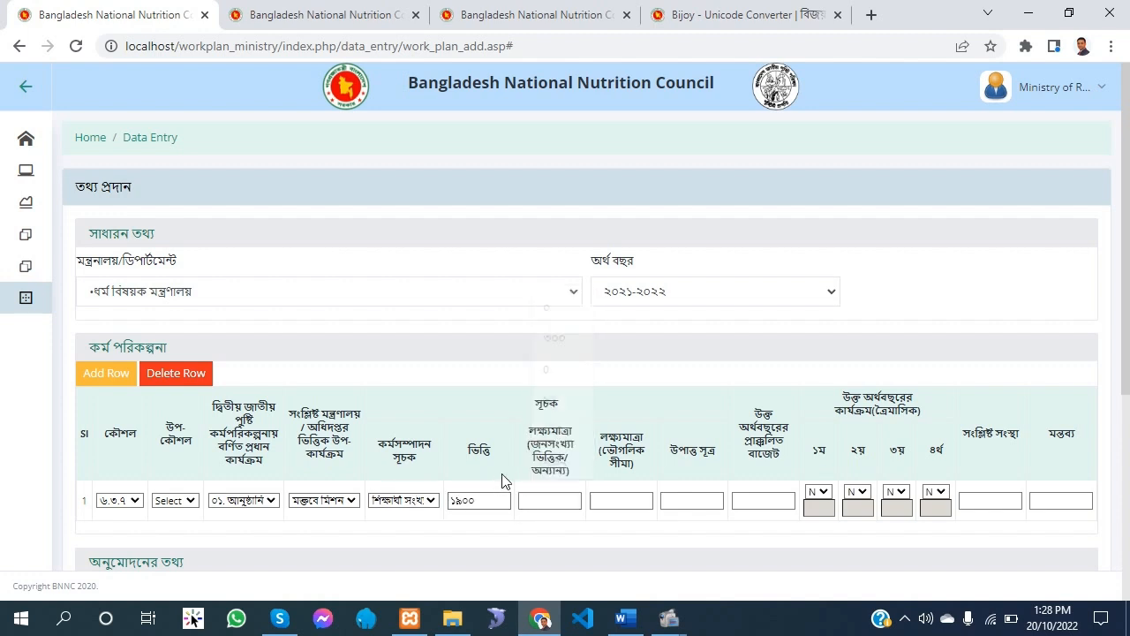
Look up the population target for strategy ৬.৩.৭ in the Word plan and enter ২৬০০ as row 1's population target
left_click(623, 619)
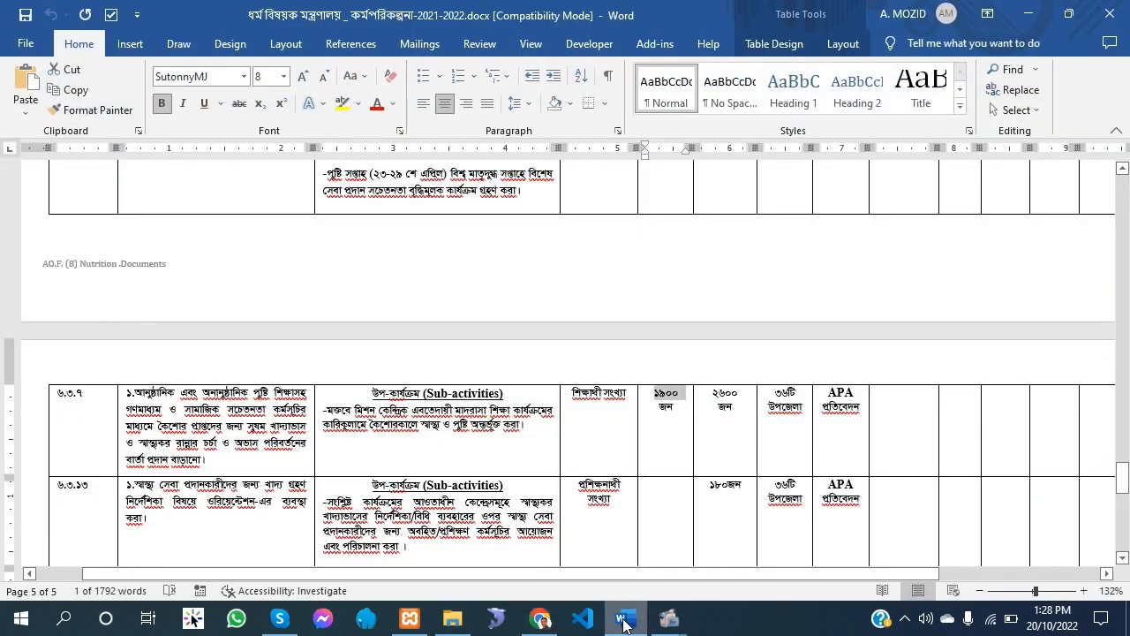
left_click_drag(742, 395, 712, 395)
left_click(539, 619)
left_click(535, 501)
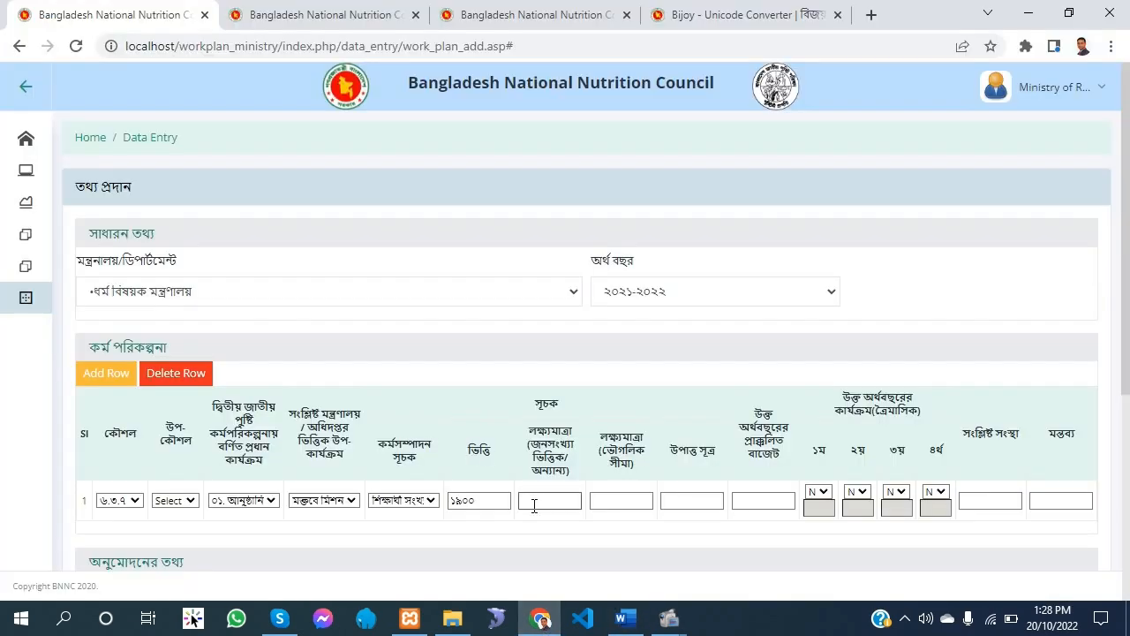
type("২৬")
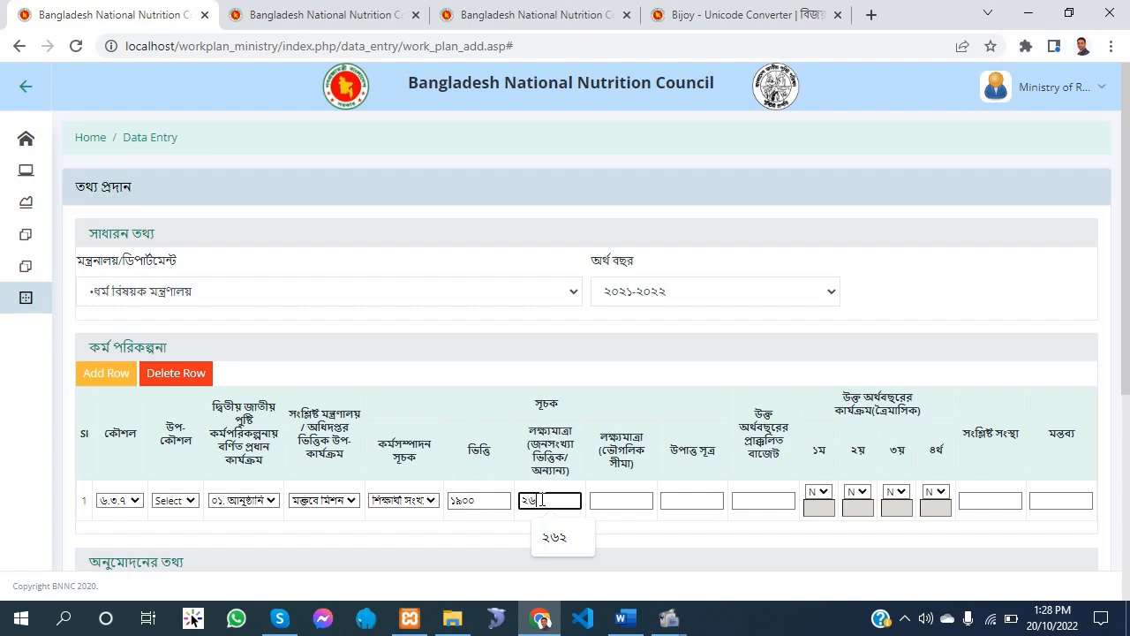
type("০০")
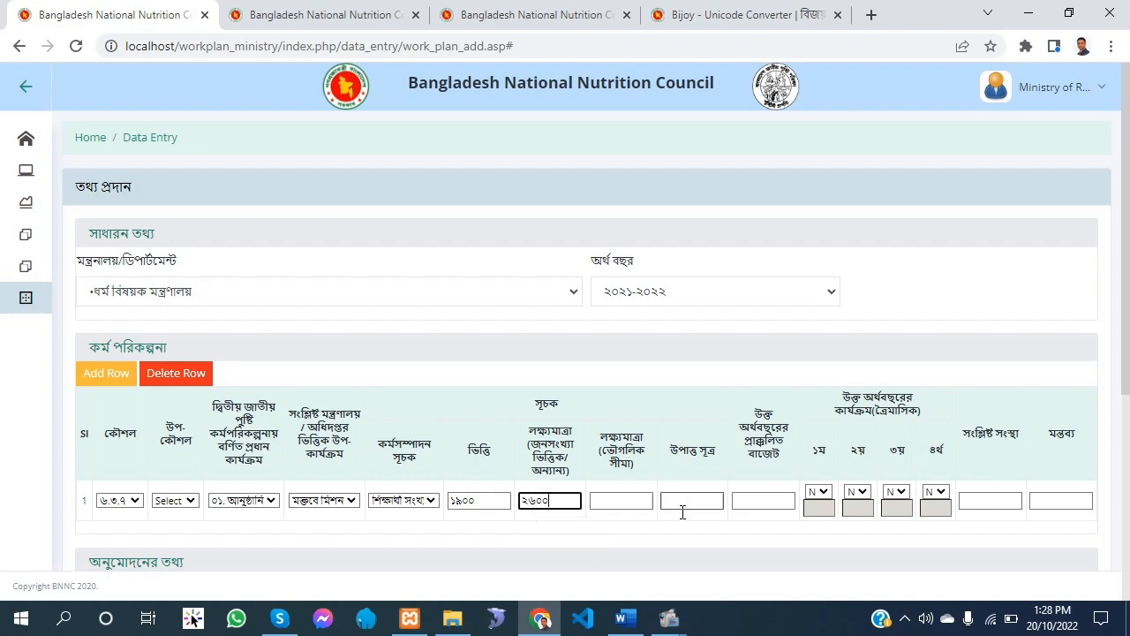
left_click(675, 551)
Copy the geographic target ৩৬টি উপজেলা from the ৬.৩.৭ row of the Word plan
left_click(624, 619)
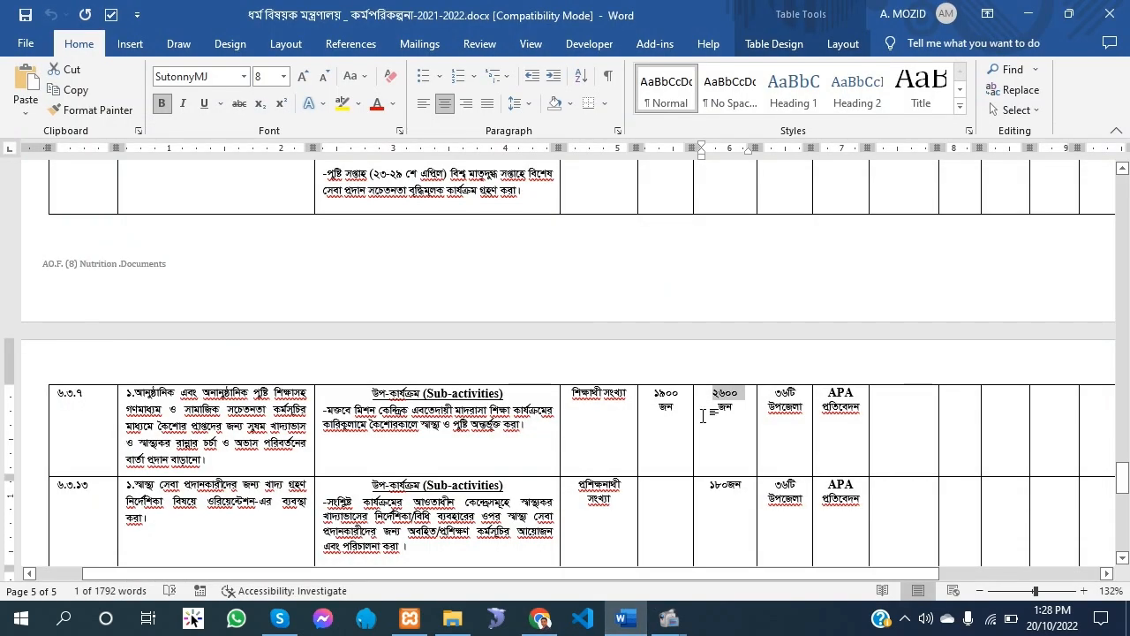
left_click_drag(805, 409, 770, 391)
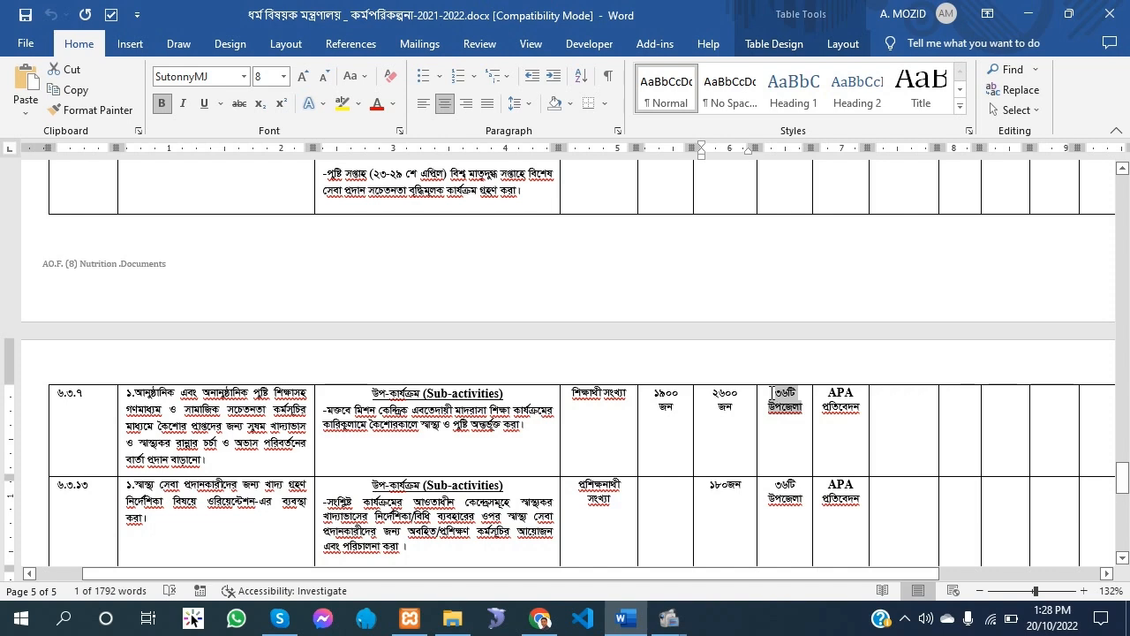
right_click(785, 406)
left_click(825, 83)
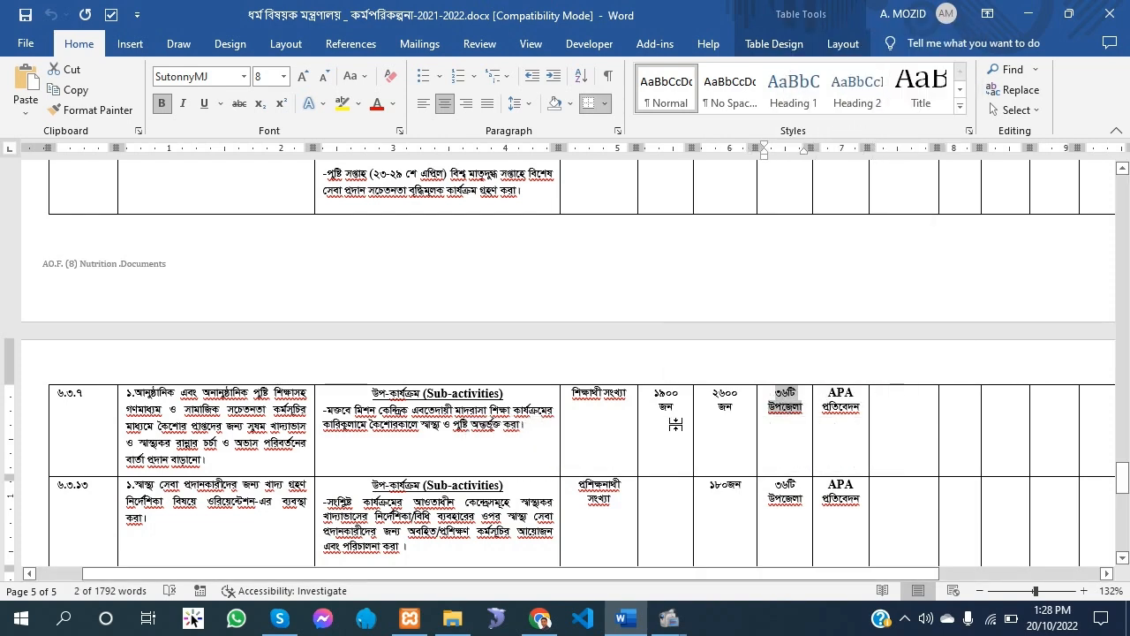
Paste the geographic target copied from the Word plan into row 1's geographic target field in the work plan form
left_click(540, 619)
left_click(632, 500)
right_click(634, 501)
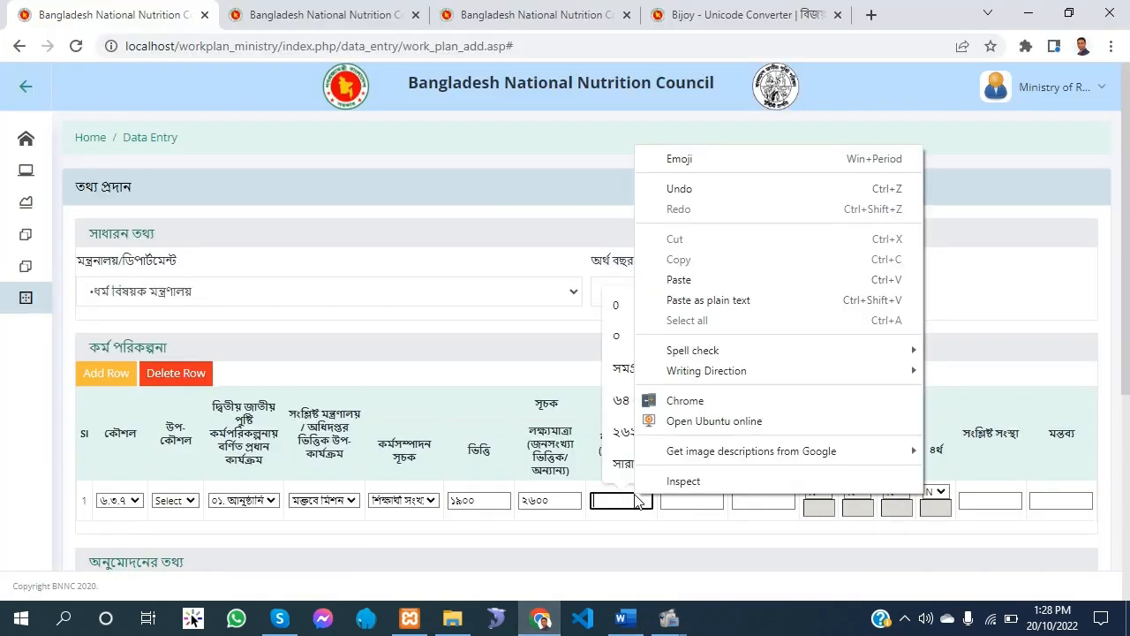
left_click(714, 275)
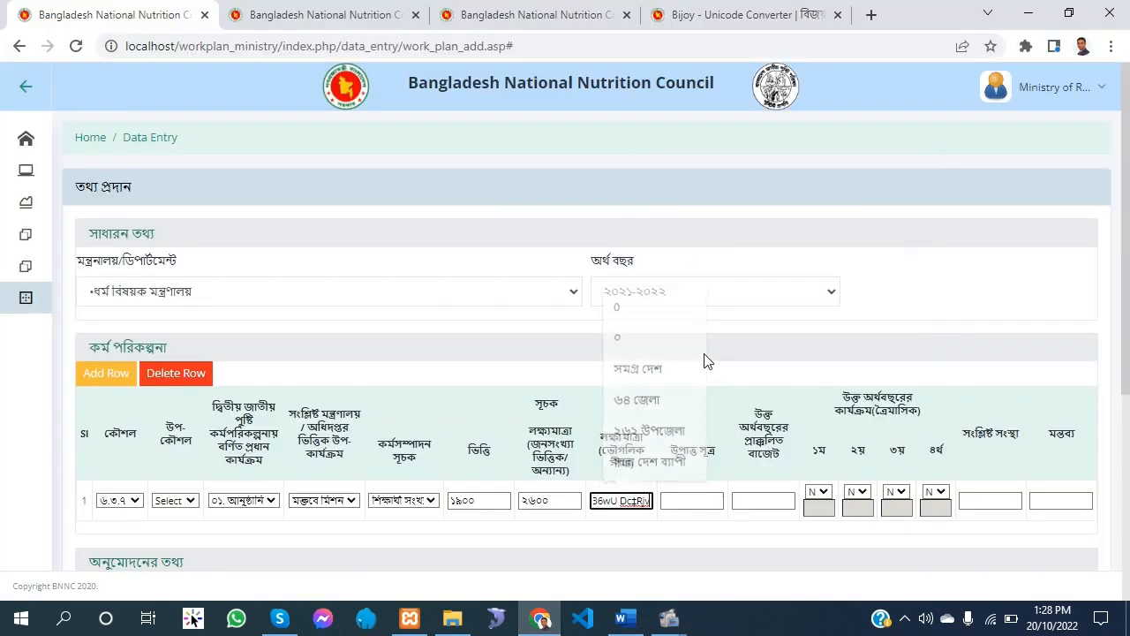
Copy the data source APA প্রতিবেদন from the ৬.৩.৭ row of the Word plan and paste it as plain text into row 1's data source
left_click(634, 622)
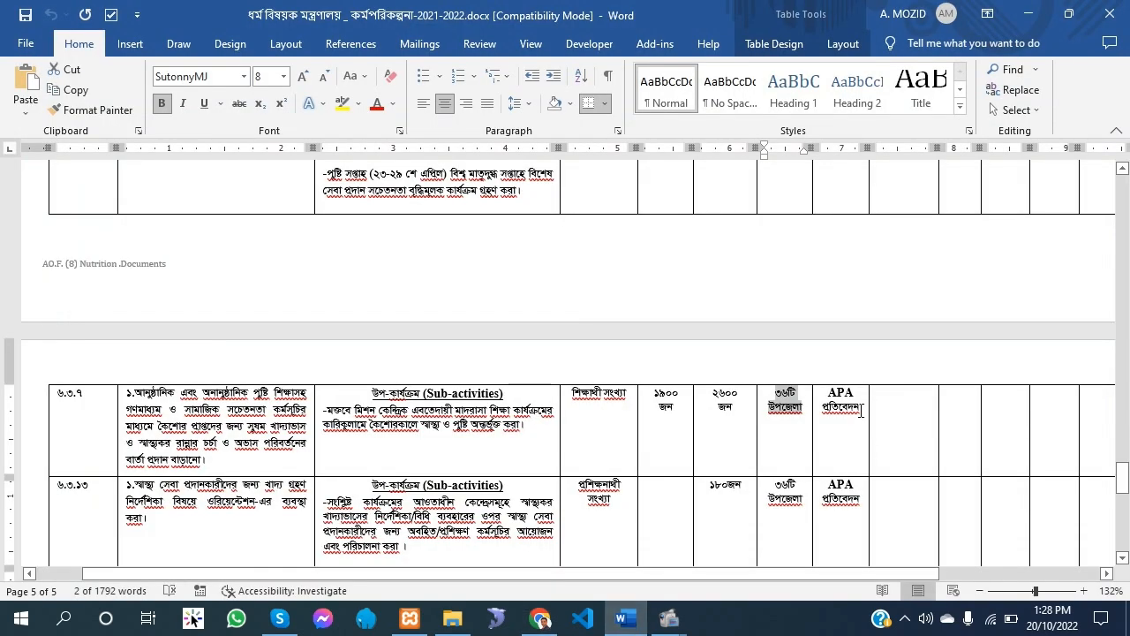
left_click_drag(861, 409, 827, 391)
right_click(835, 399)
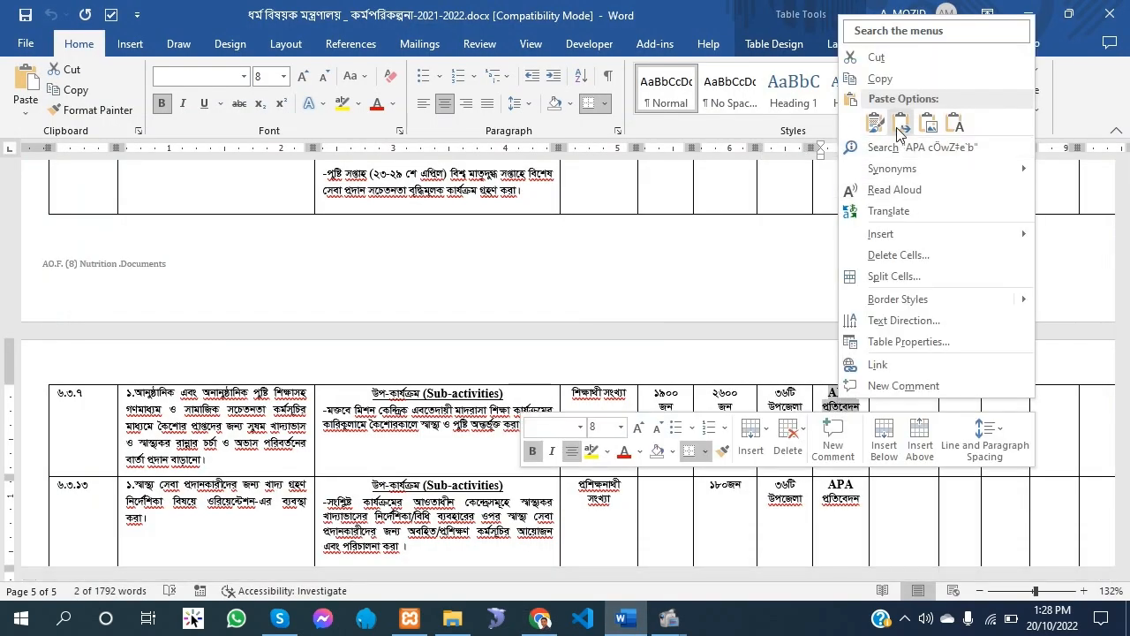
left_click(899, 79)
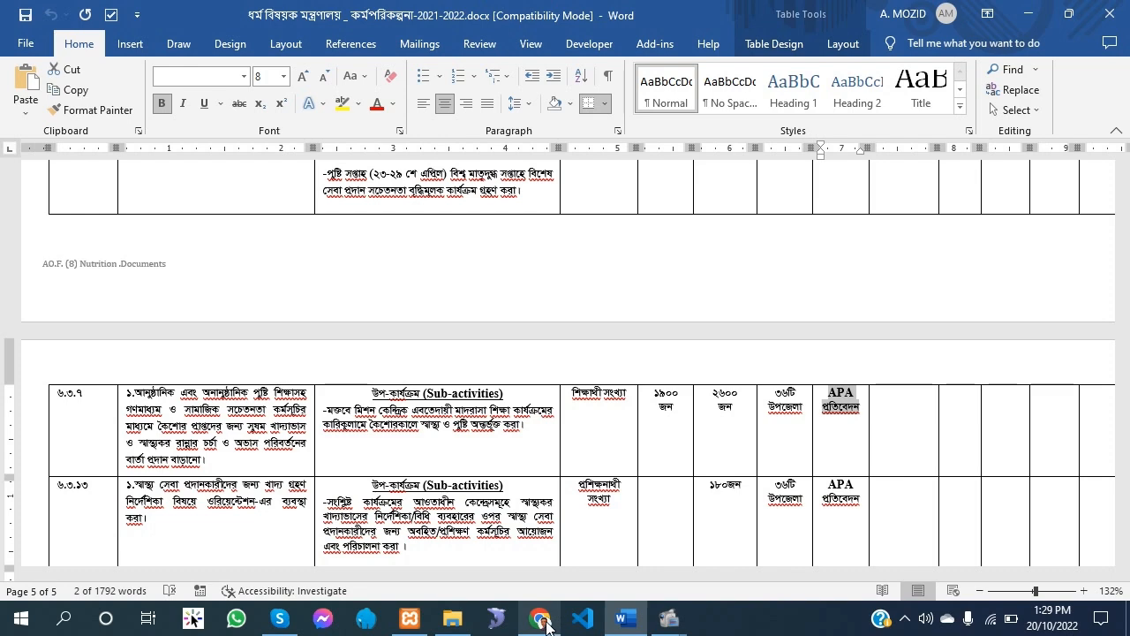
left_click(541, 619)
left_click(696, 501)
right_click(701, 503)
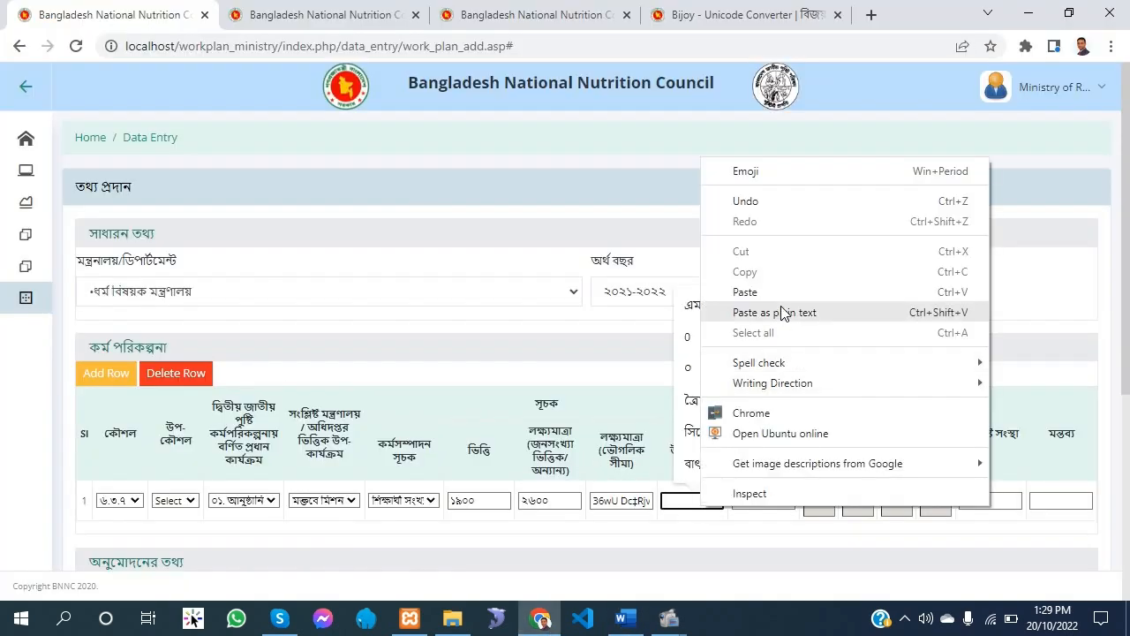
left_click(782, 313)
Convert row 1's pasted Bijoy text to Unicode in the Bangla Converter, giving data source APA প্রতিবেদন and geographic target ৩৬টি উপজেলা
right_click(703, 501)
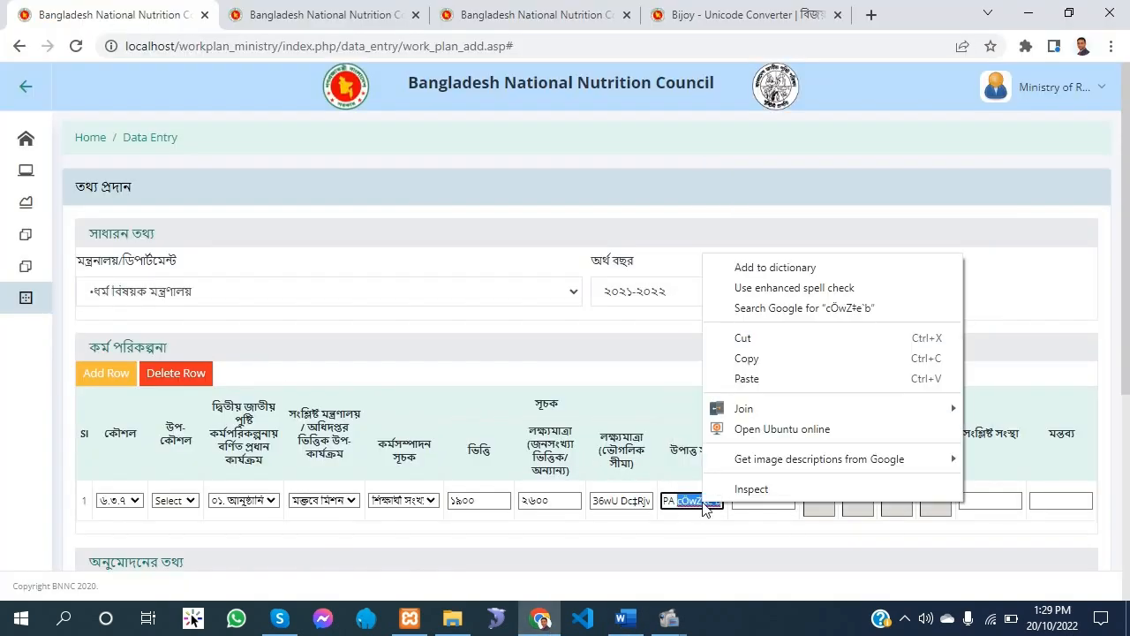
left_click(767, 359)
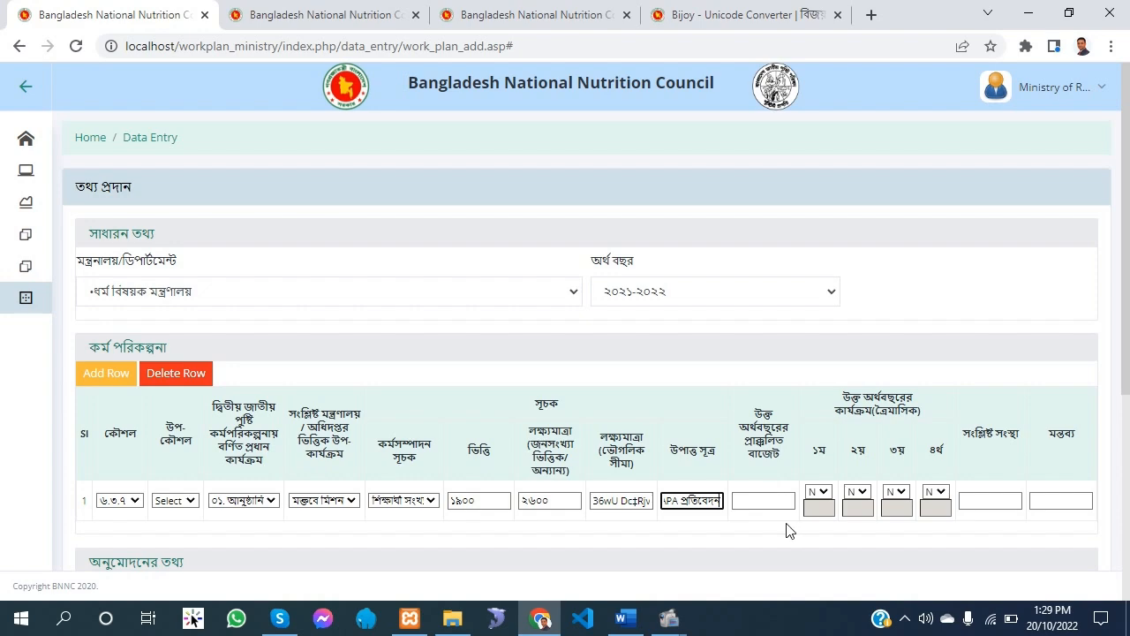
left_click(755, 7)
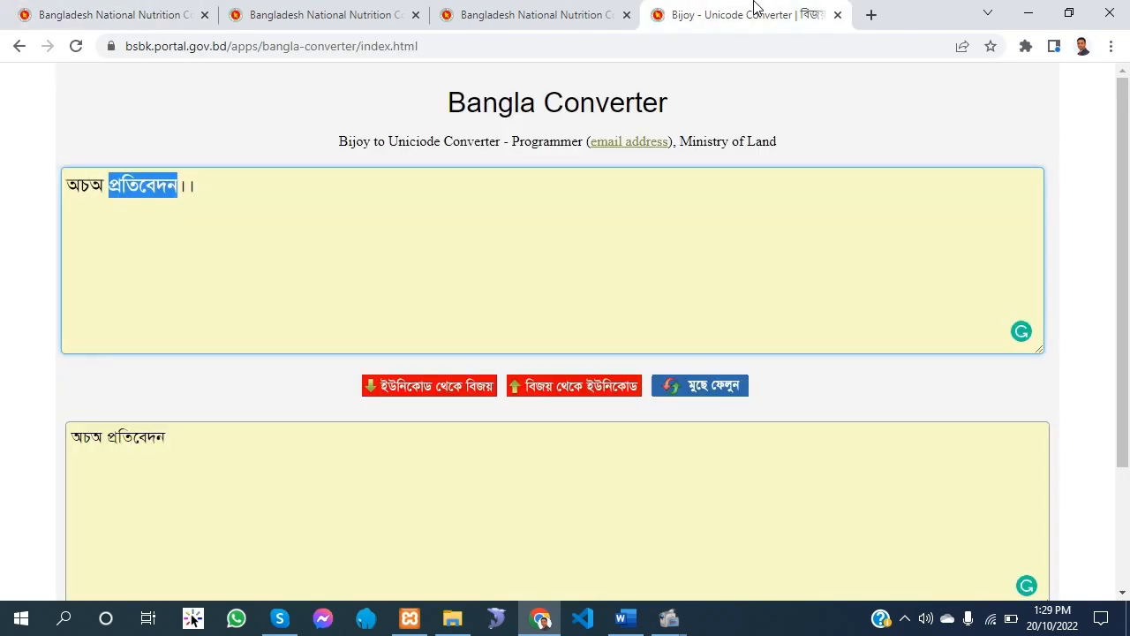
left_click(614, 629)
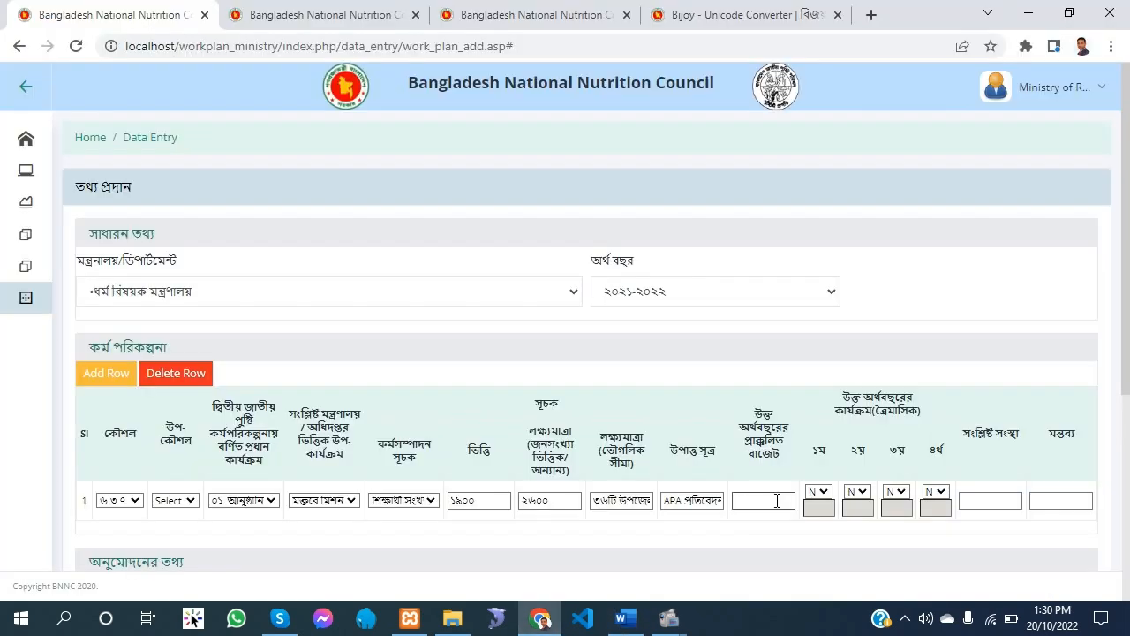
Enter ১০০০০০০ as row 1's estimated budget and check the ৬.৩.৭ row of the Word plan
left_click(765, 501)
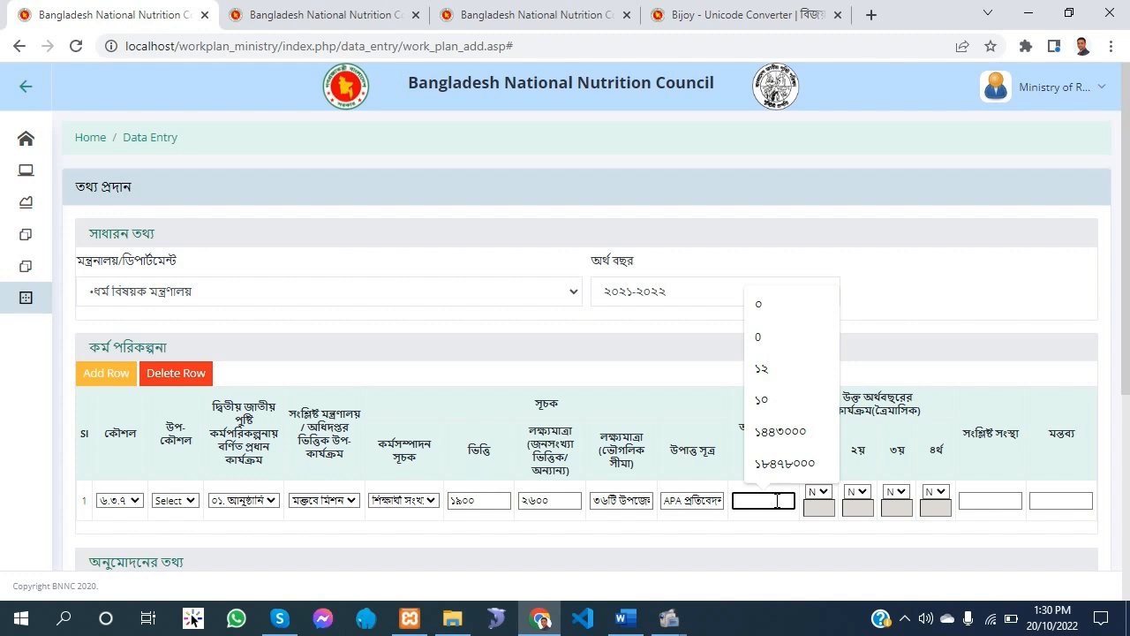
type("১০০০০০০")
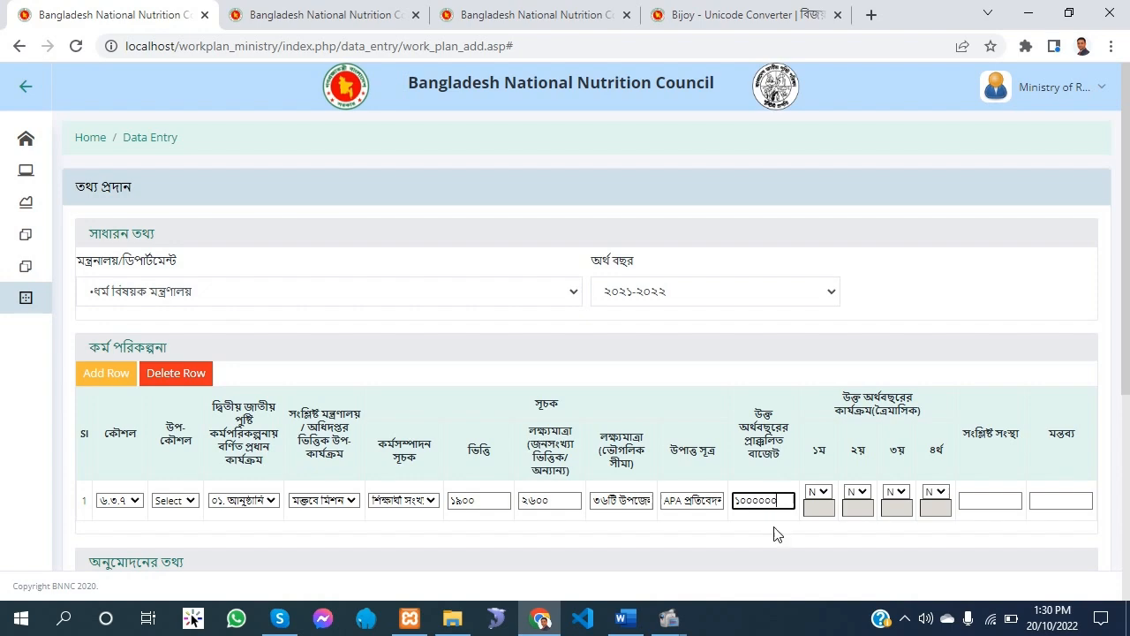
left_click(623, 621)
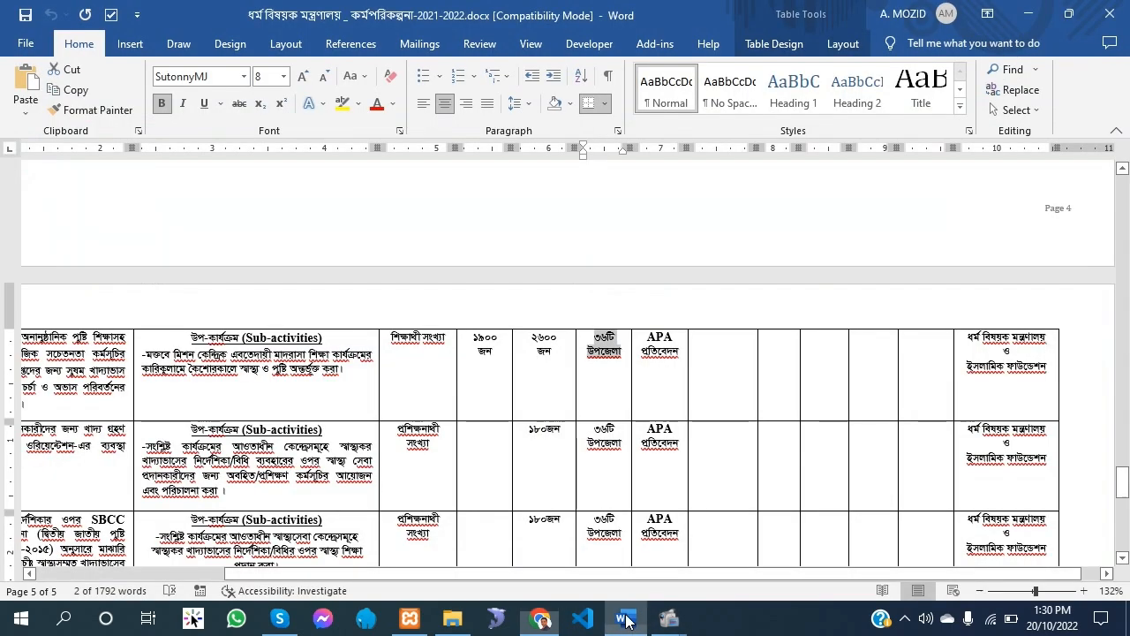
left_click(624, 621)
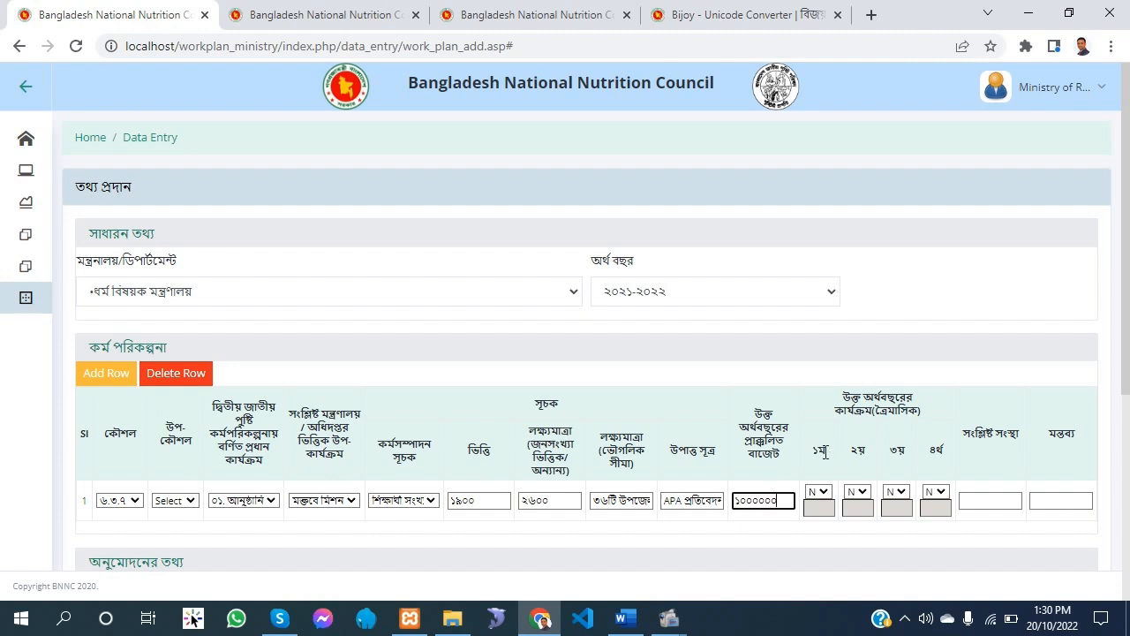
Keep row 1's first-quarter option at N and paste the related organisation text beginning ধর্ম বিষয়ক into row 1
left_click(819, 493)
left_click(824, 497)
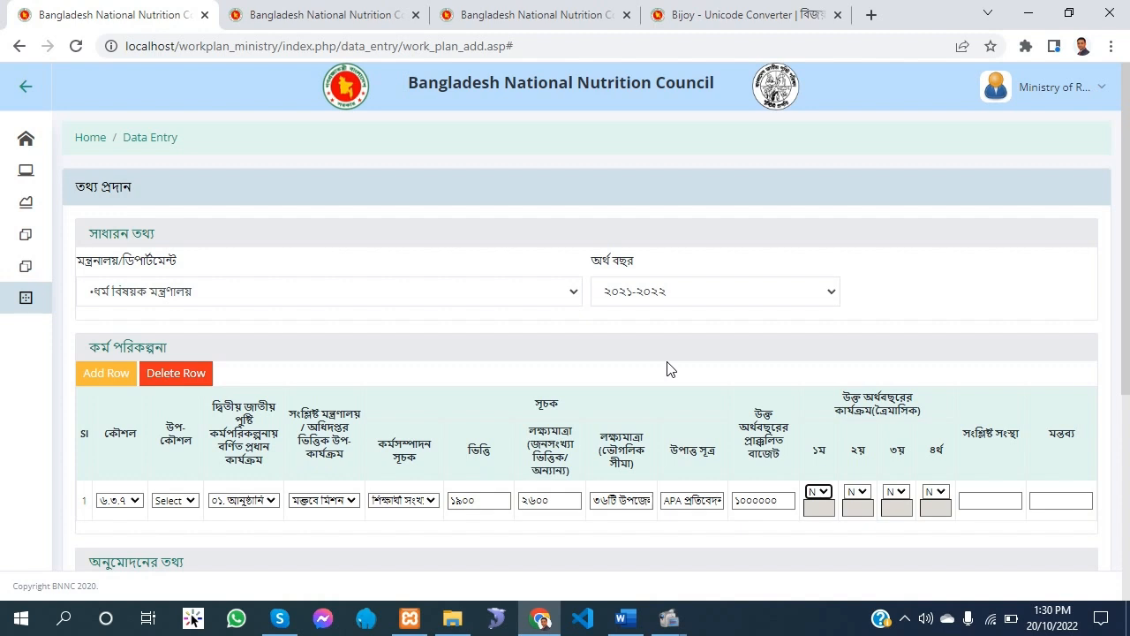
right_click(973, 500)
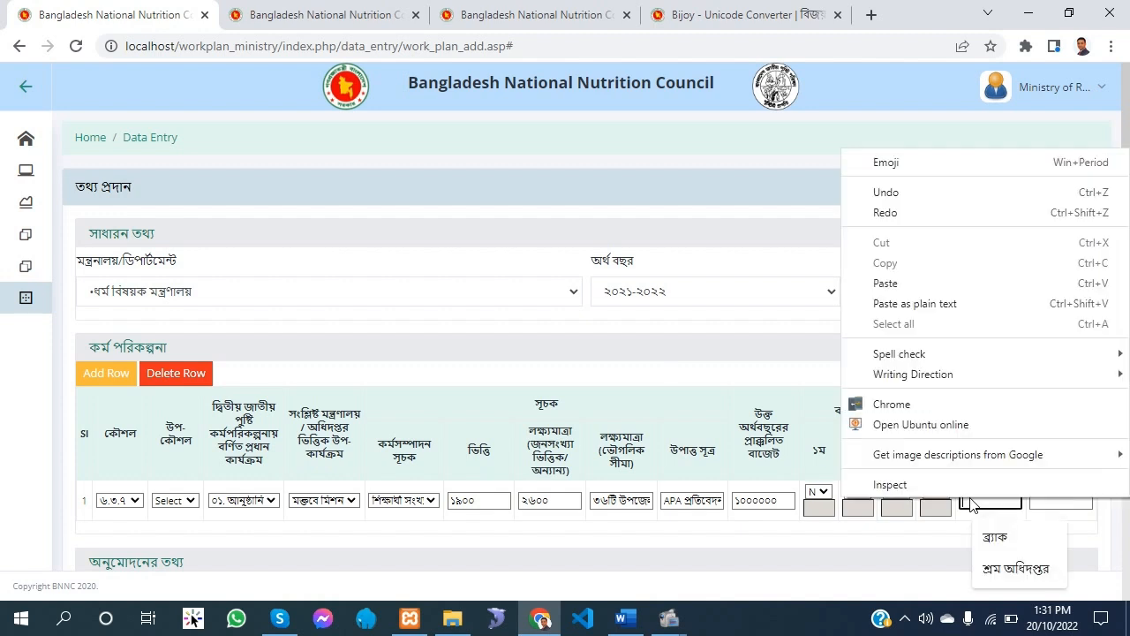
left_click(903, 283)
Add a second row to the work plan and choose strategy ৬.৩.১৩, leaving its sub-strategy at Select
scroll(858, 293, "down", 1)
left_click(100, 292)
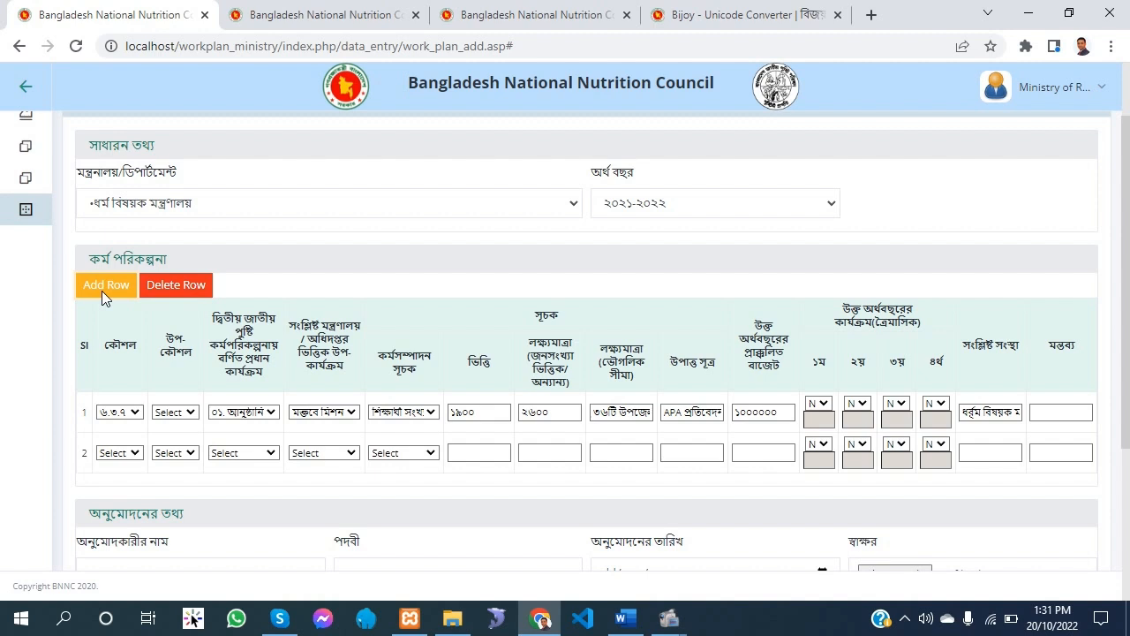
left_click(124, 456)
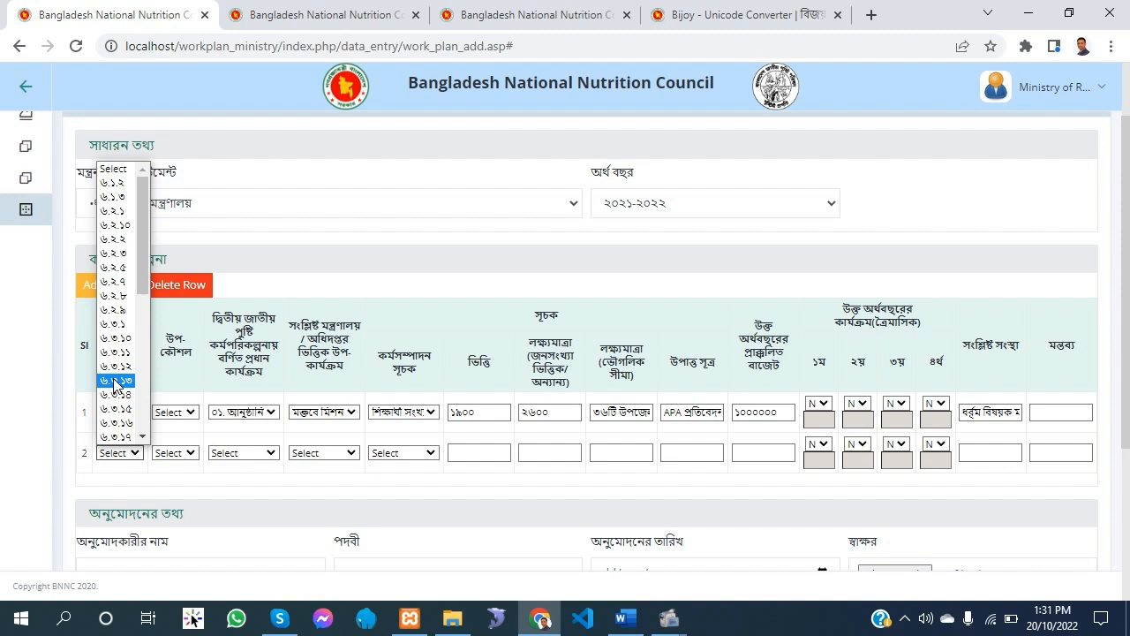
left_click(116, 380)
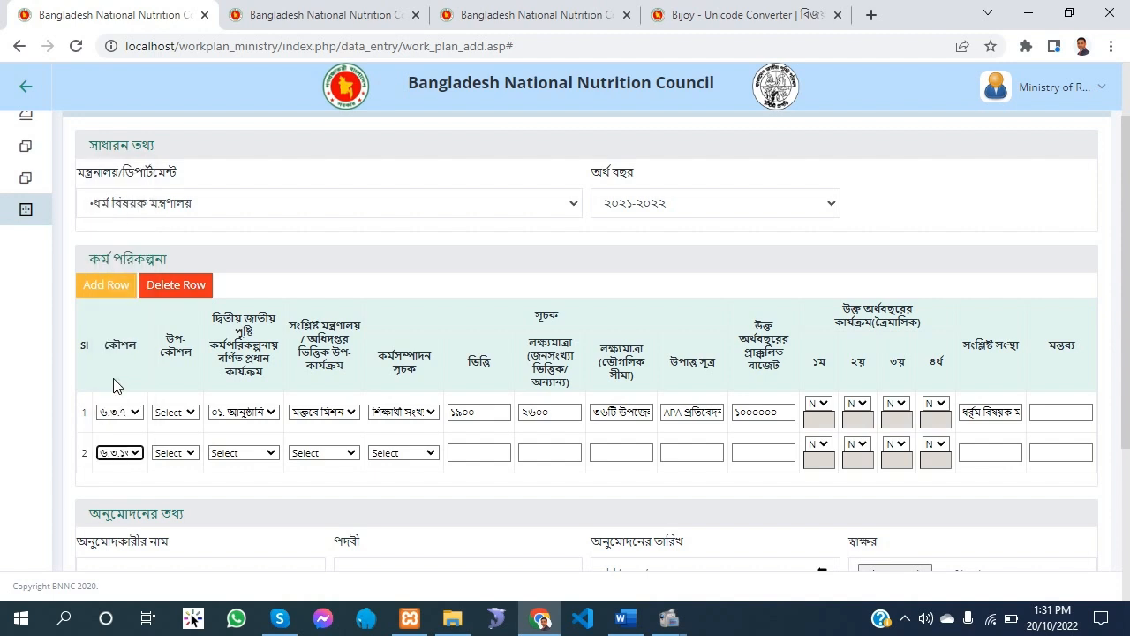
left_click(185, 454)
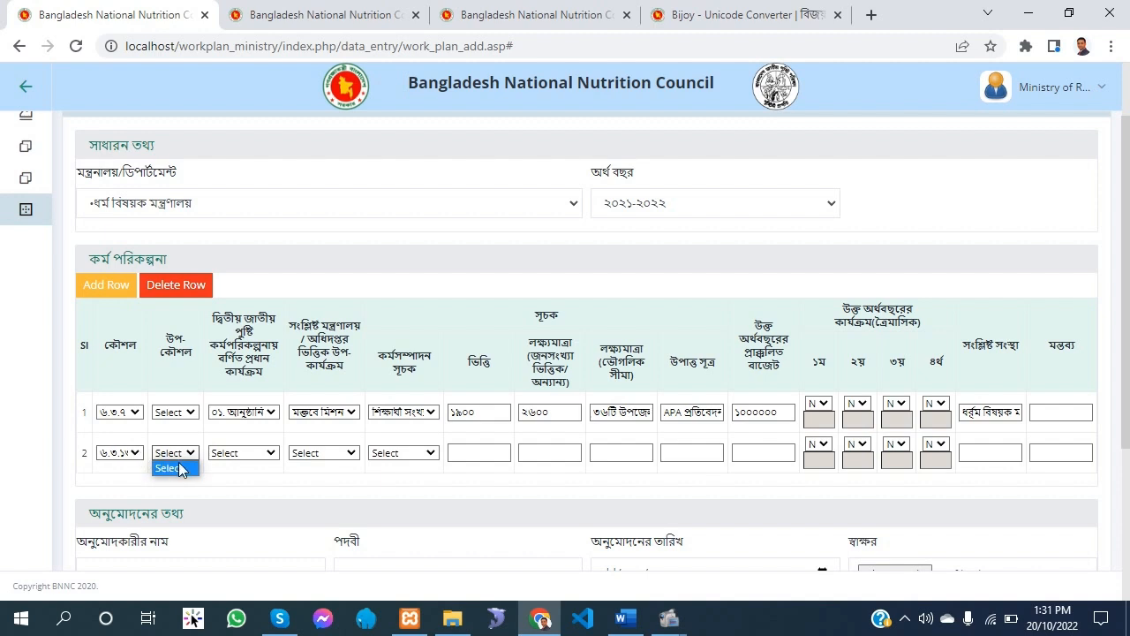
left_click(177, 468)
In row 2, choose activity ০১ beginning স্বাস্থ্যসেবা, the first sub-activity beginning সংশ্লিষ্ট কার্যক্রমের, and the প্রশিক্ষনার্থী সংখ্যা indicator
left_click(252, 454)
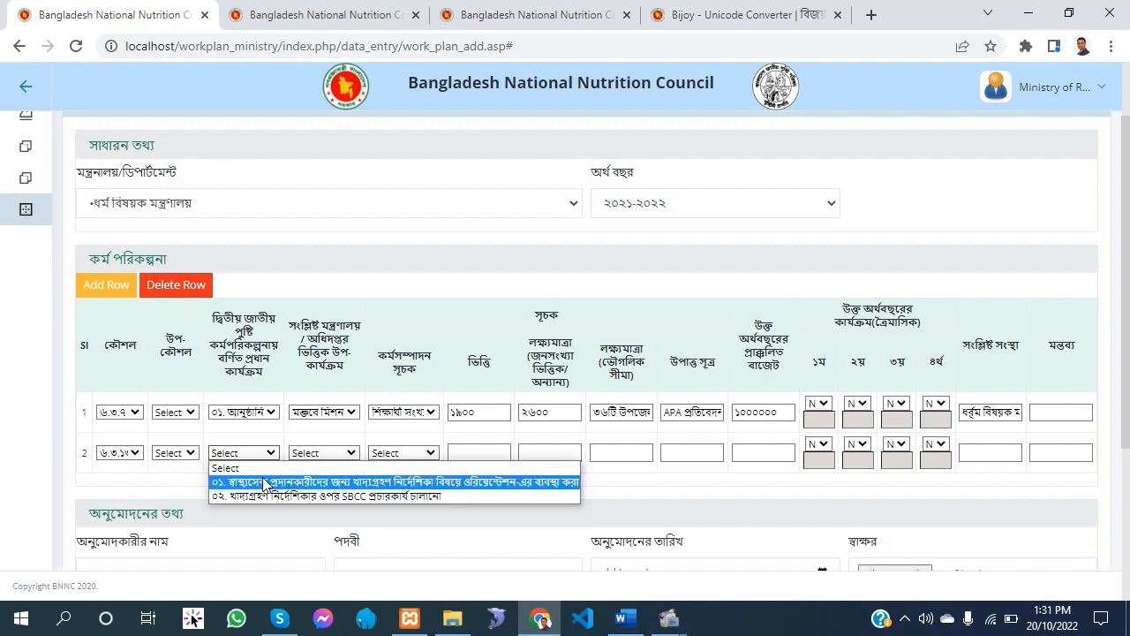
left_click(265, 482)
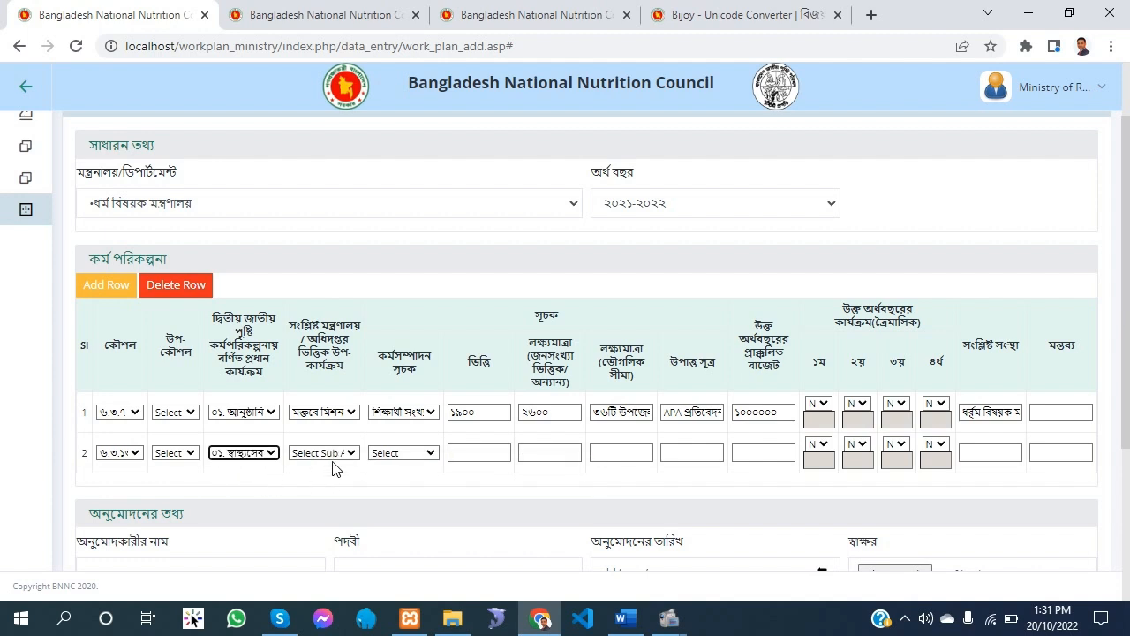
left_click(341, 454)
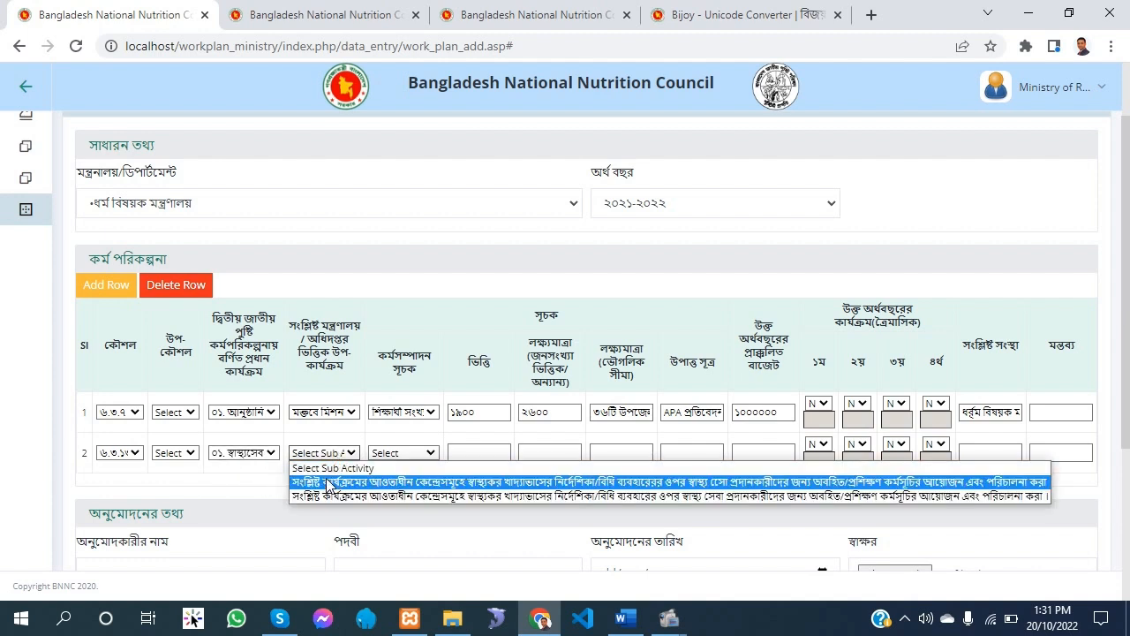
left_click(328, 485)
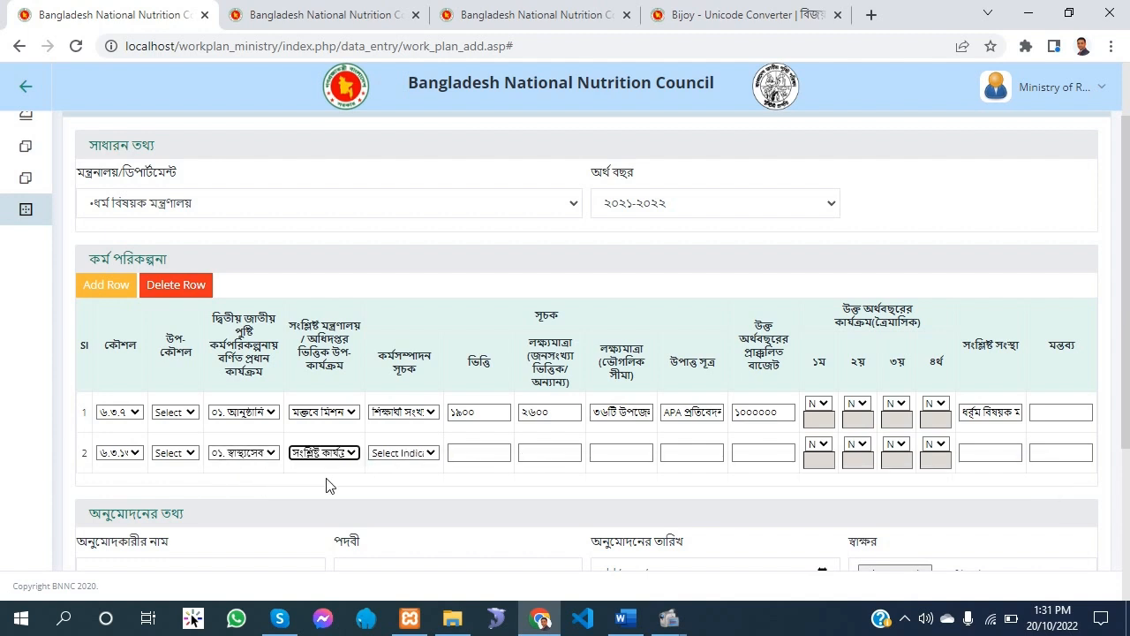
left_click(396, 454)
left_click(402, 483)
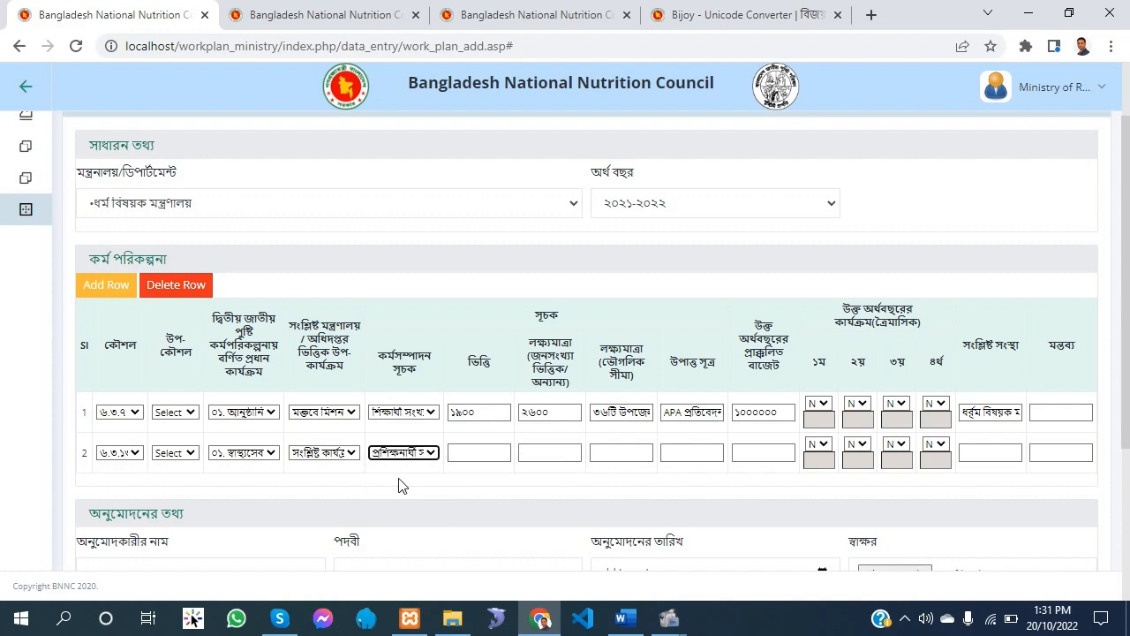
Look up the baseline for strategy ৬.৩.১৩ in the Word plan and enter ০ as row 2's baseline
left_click(626, 621)
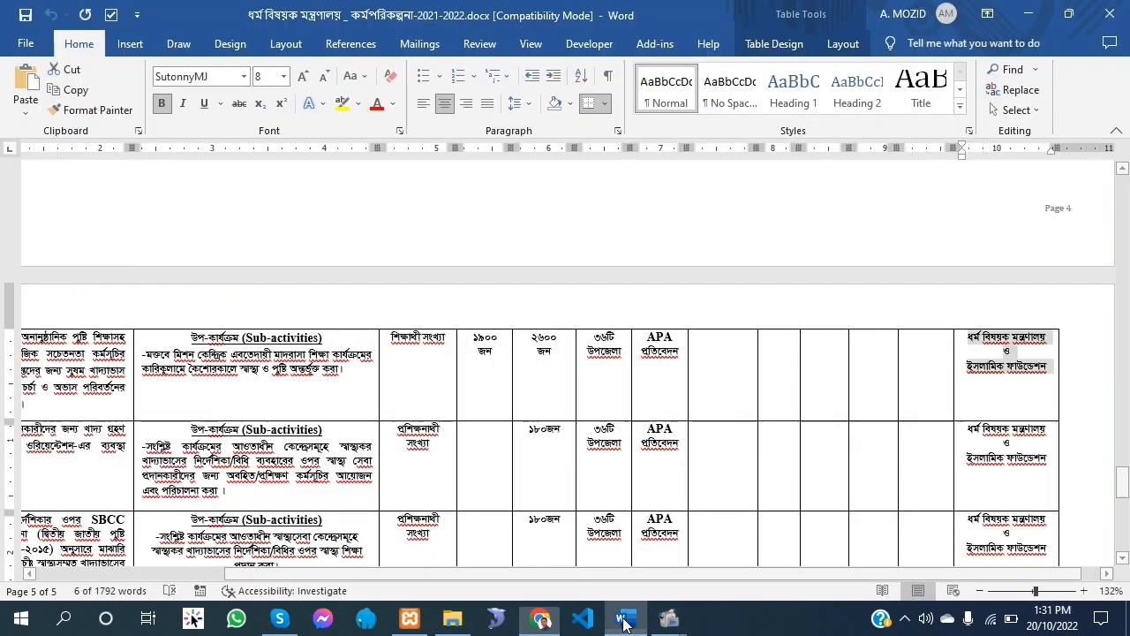
left_click(491, 438)
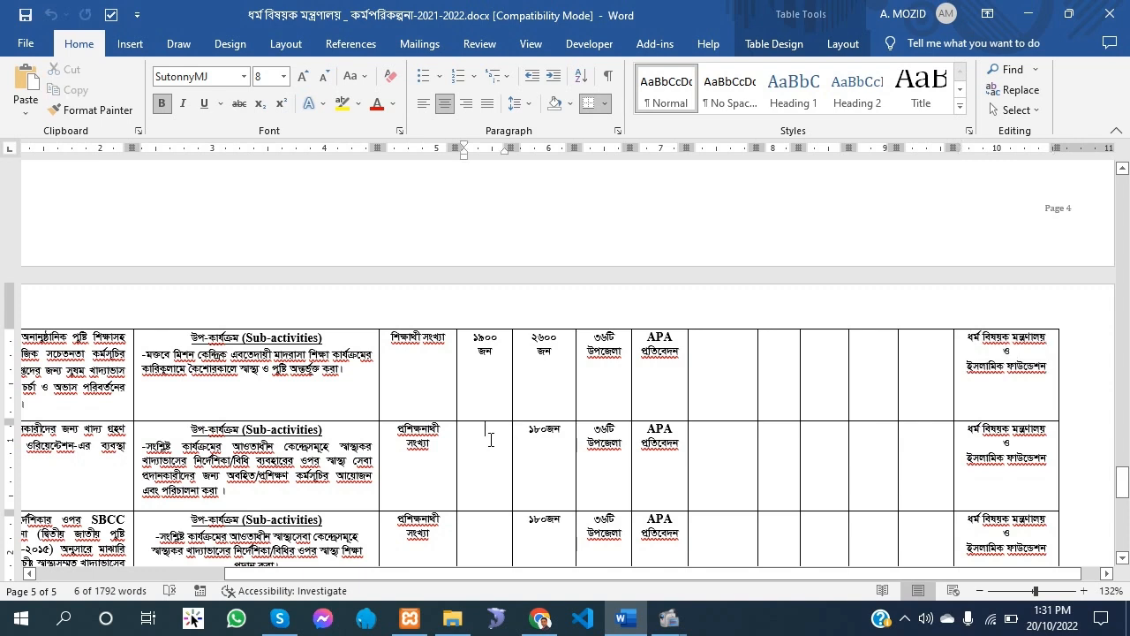
left_click(540, 621)
left_click(461, 453)
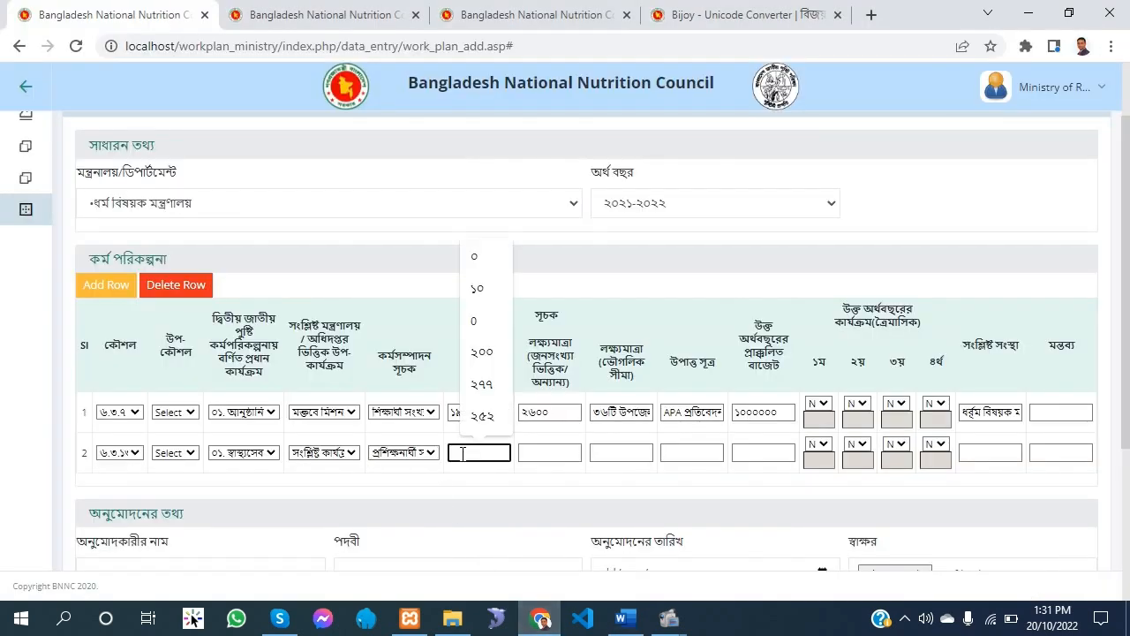
left_click(634, 625)
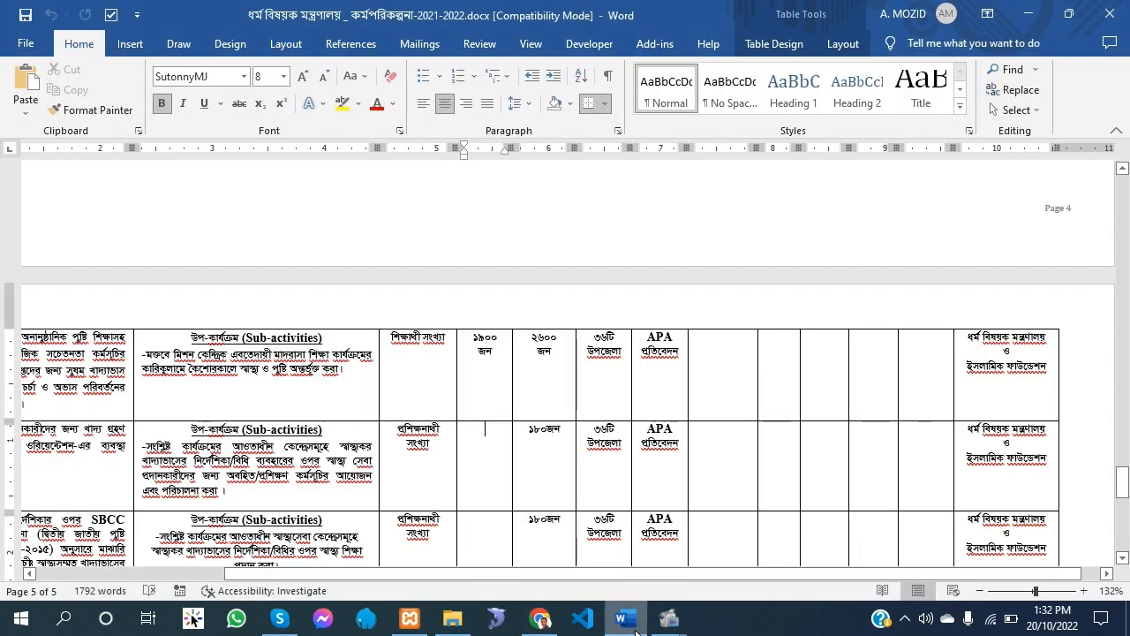
left_click(635, 625)
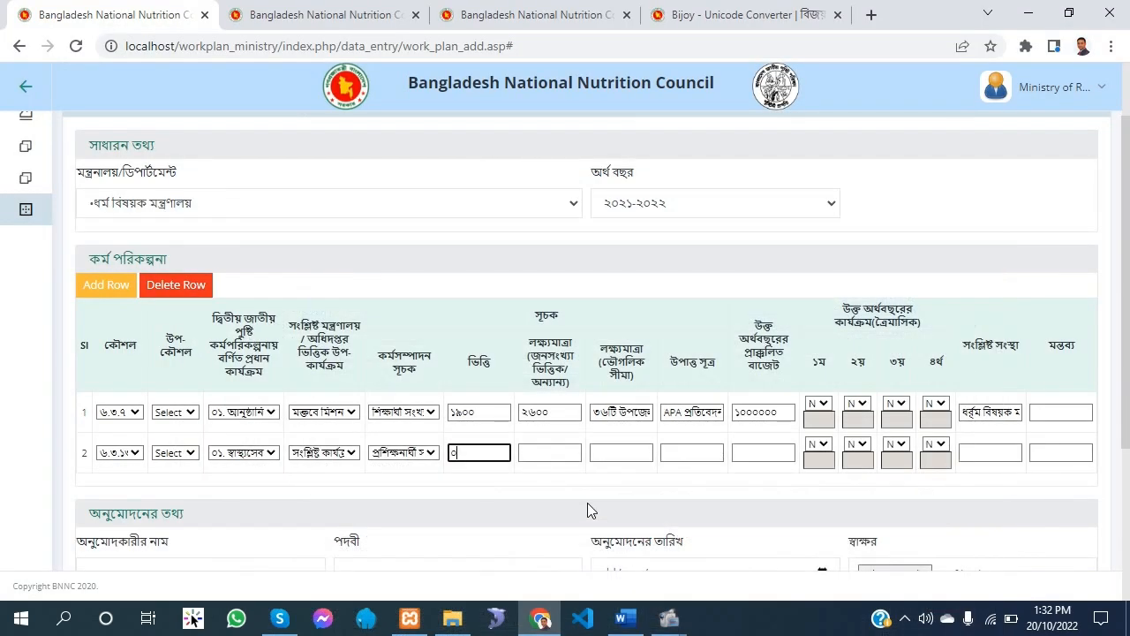
Enter ১৮০ as row 2's population target
left_click(559, 453)
type("১")
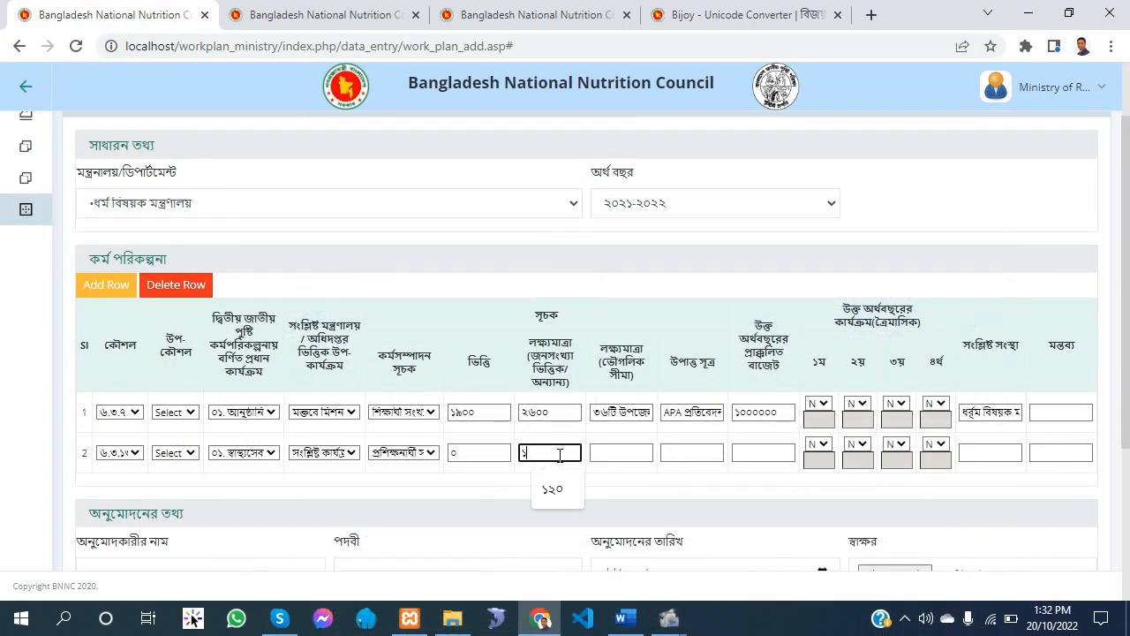
type("৮০")
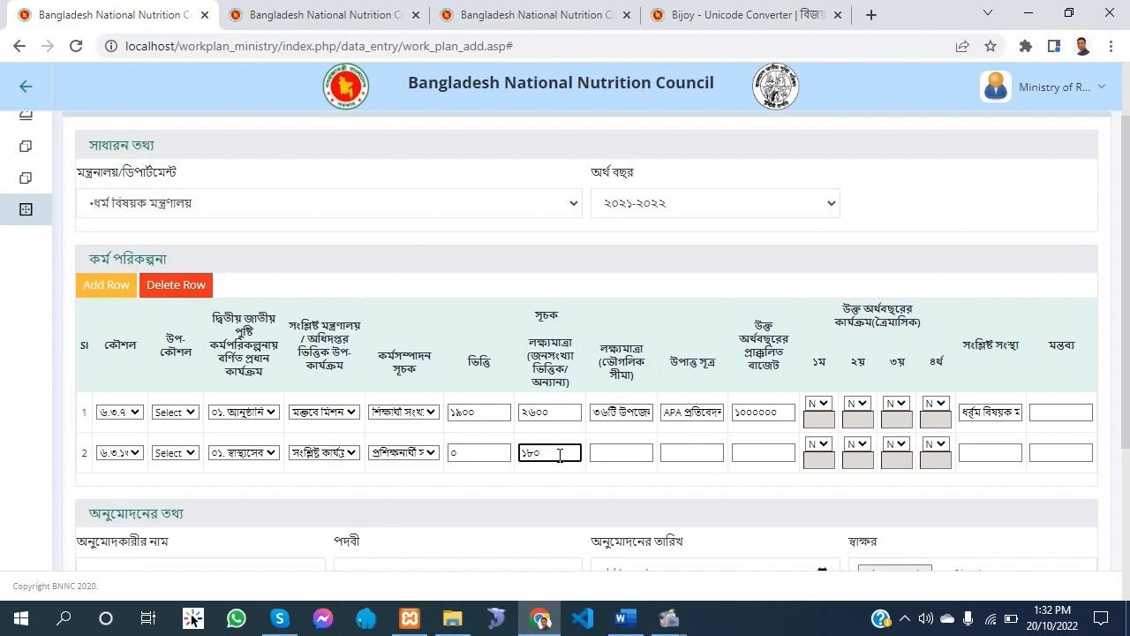
Copy ৩৬টি উপজেলা from the Word plan's second row and paste it as row 2's geographic target
left_click(603, 453)
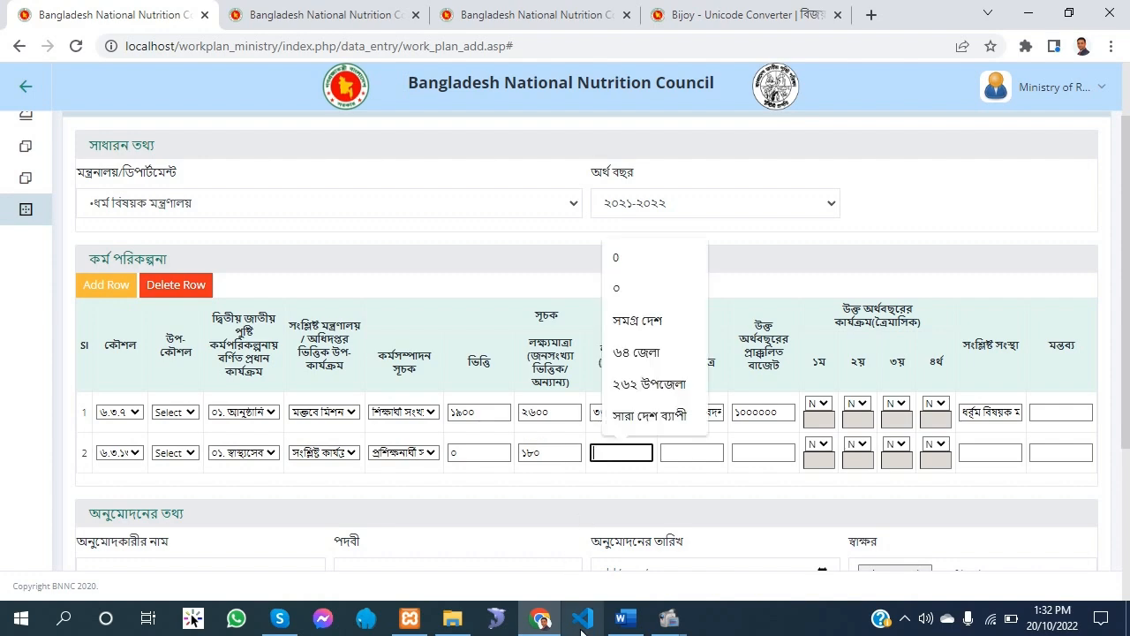
left_click(627, 618)
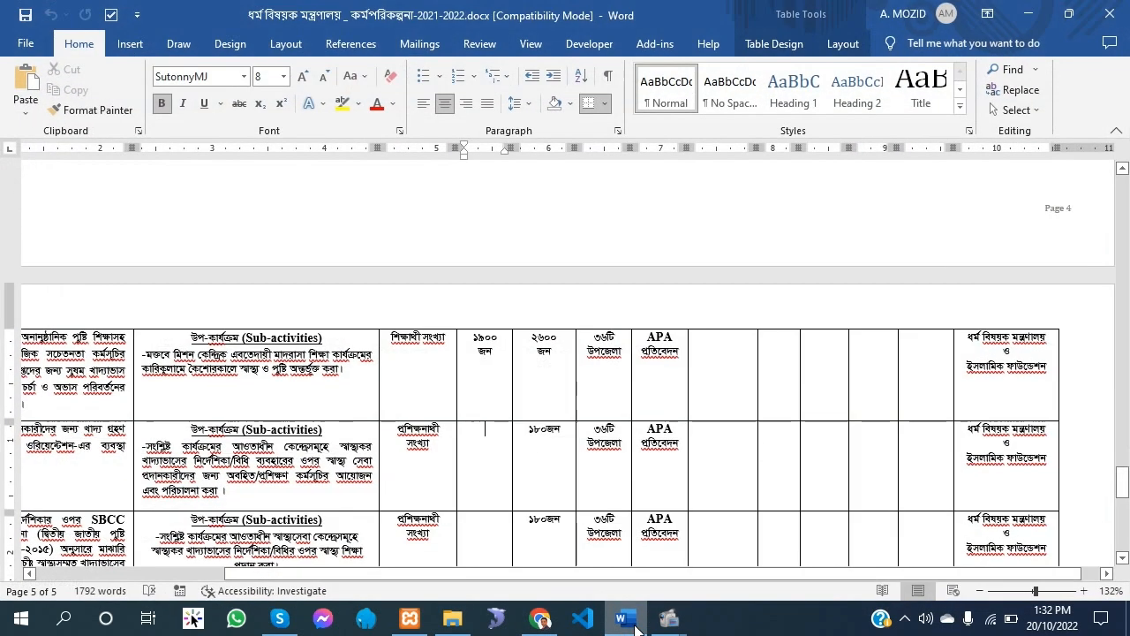
triple_click(607, 442)
right_click(608, 442)
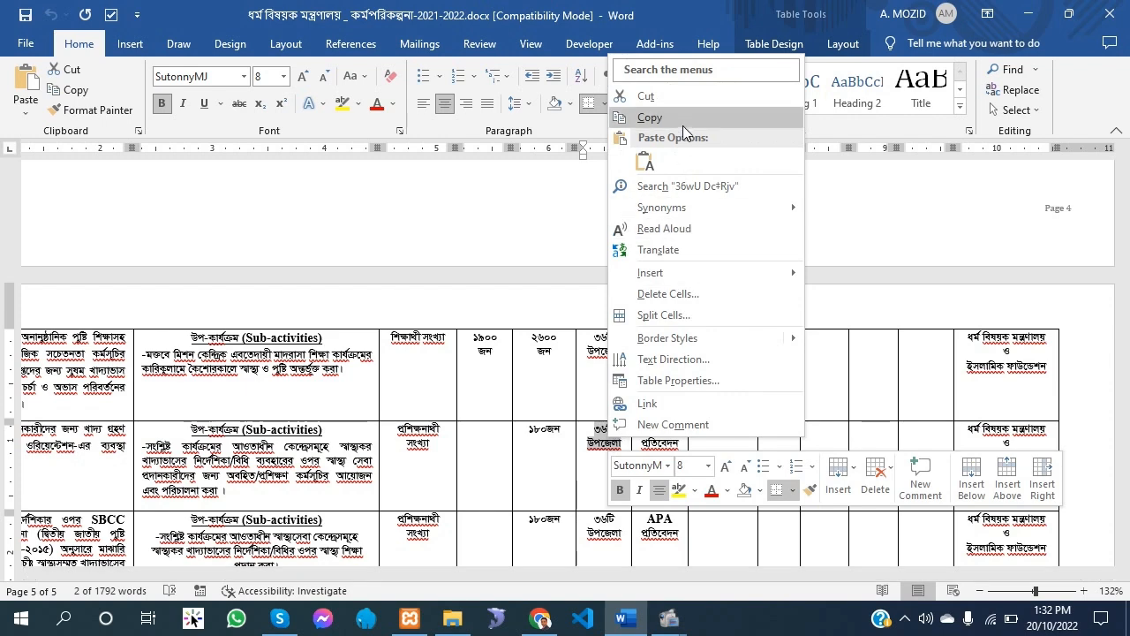
left_click(680, 120)
left_click(538, 618)
right_click(597, 452)
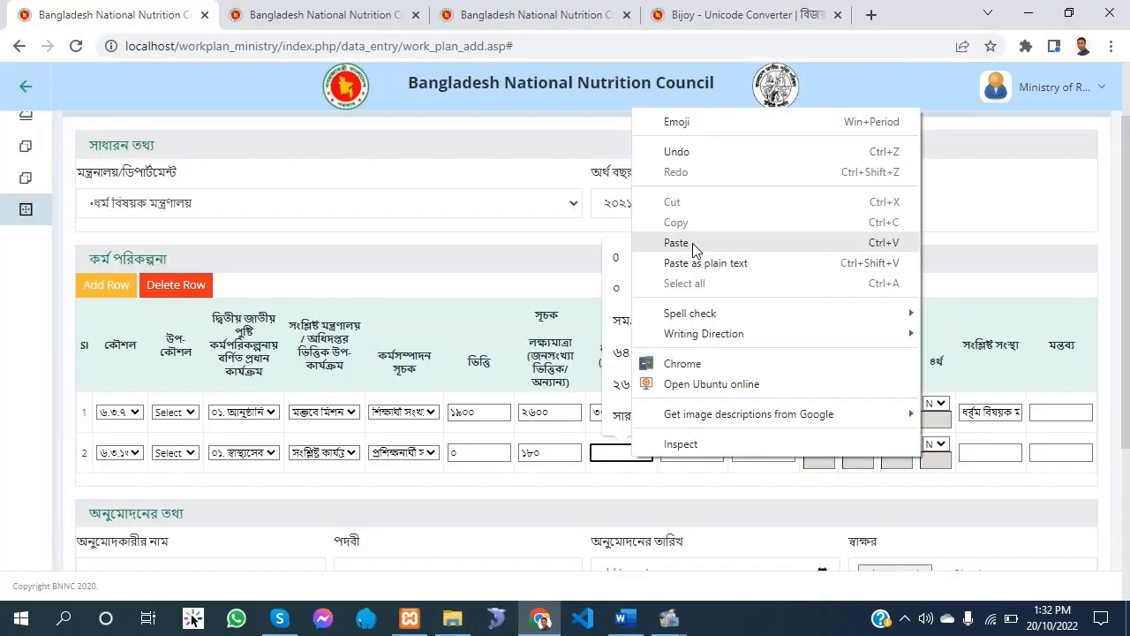
left_click(628, 240)
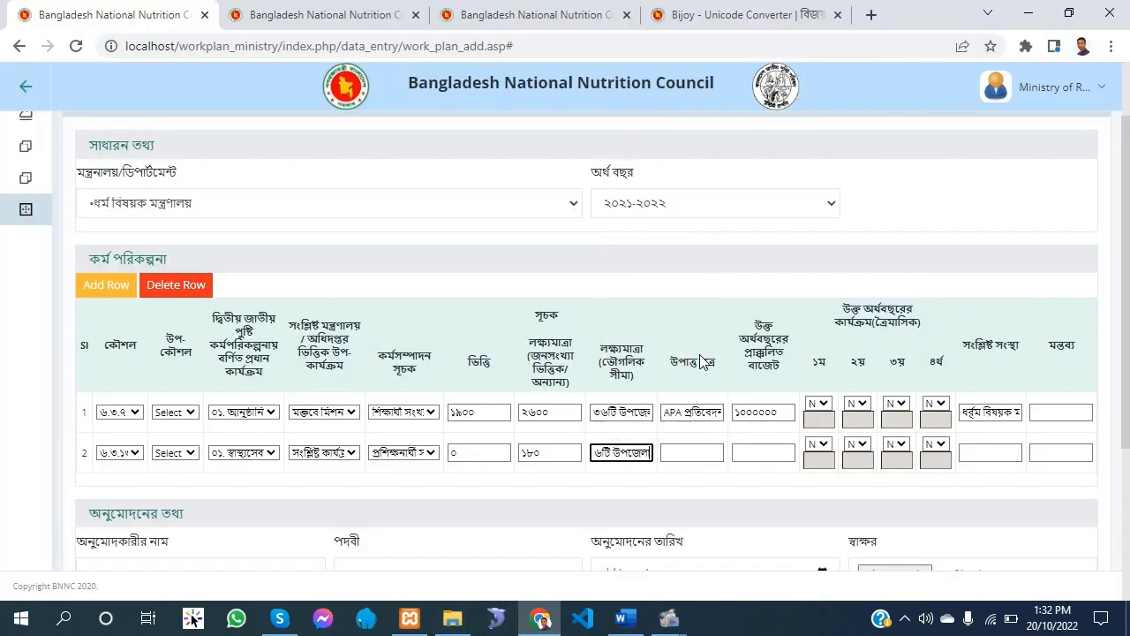
Copy APA প্রতিবেদন from the same row of the Word plan into row 2's data source
left_click(622, 618)
left_click_drag(648, 426, 679, 444)
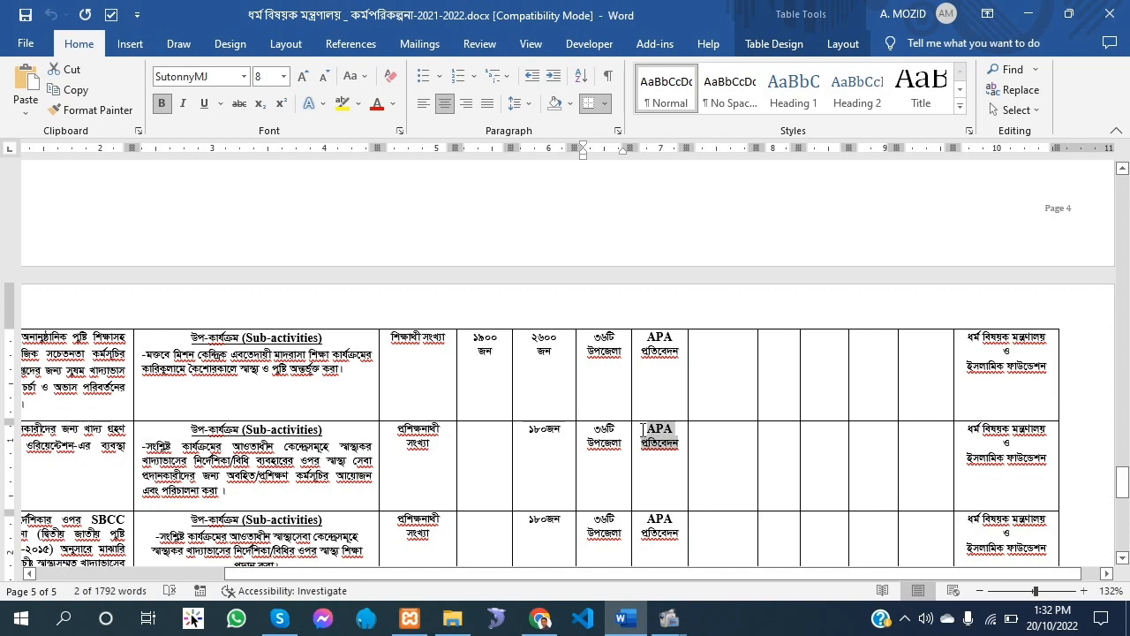
right_click(666, 442)
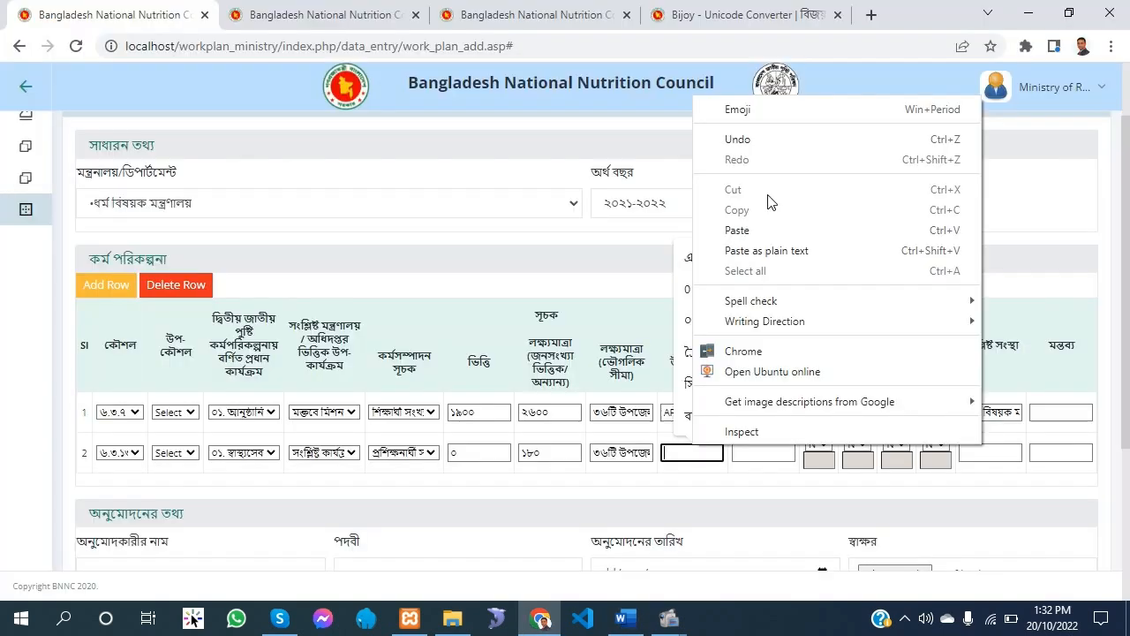
left_click(744, 231)
Enter ৫০০০০০ as row 2's estimated budget for the fiscal year
left_click(770, 454)
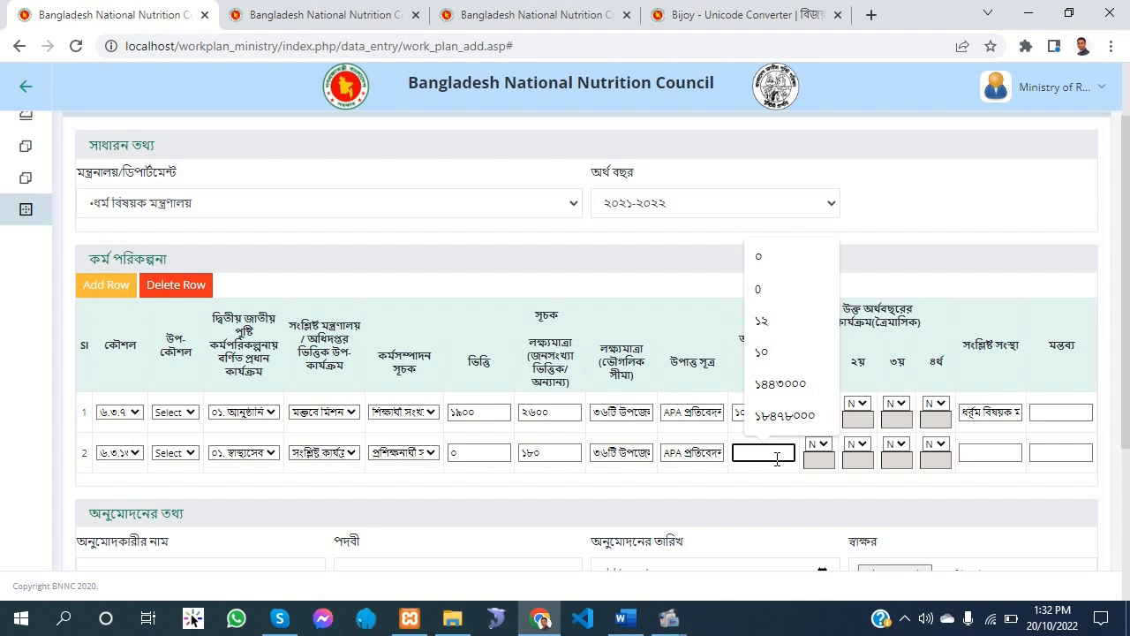
type("৫০০০০০")
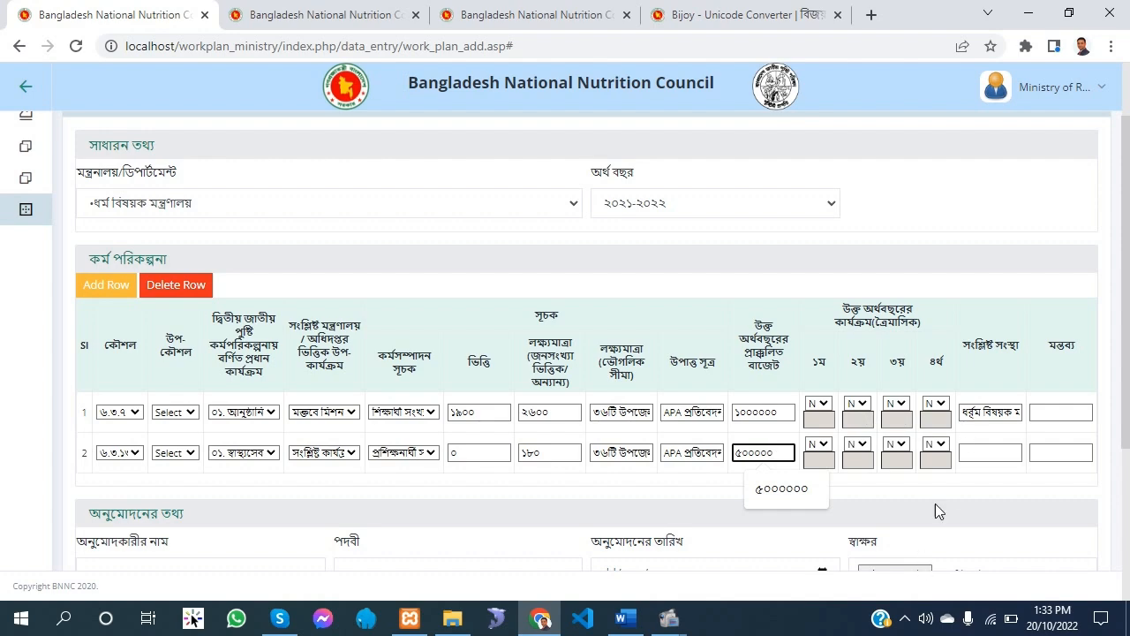
left_click(622, 620)
left_click(622, 620)
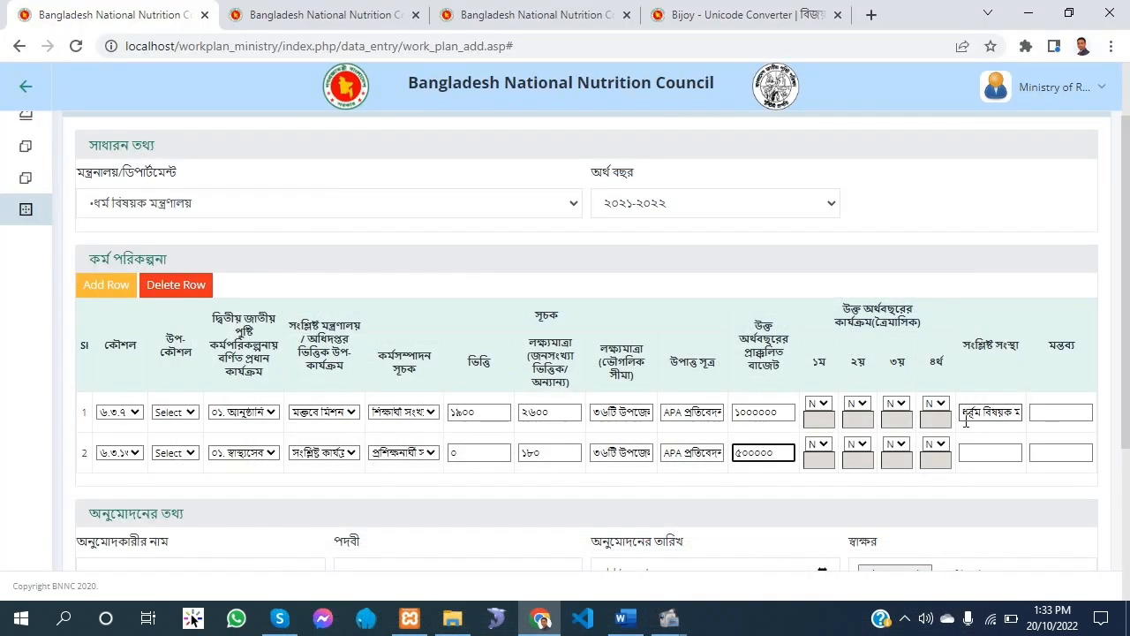
Copy row 1's related organisation text into the related organisation field of row 2
left_click_drag(967, 417, 1051, 408)
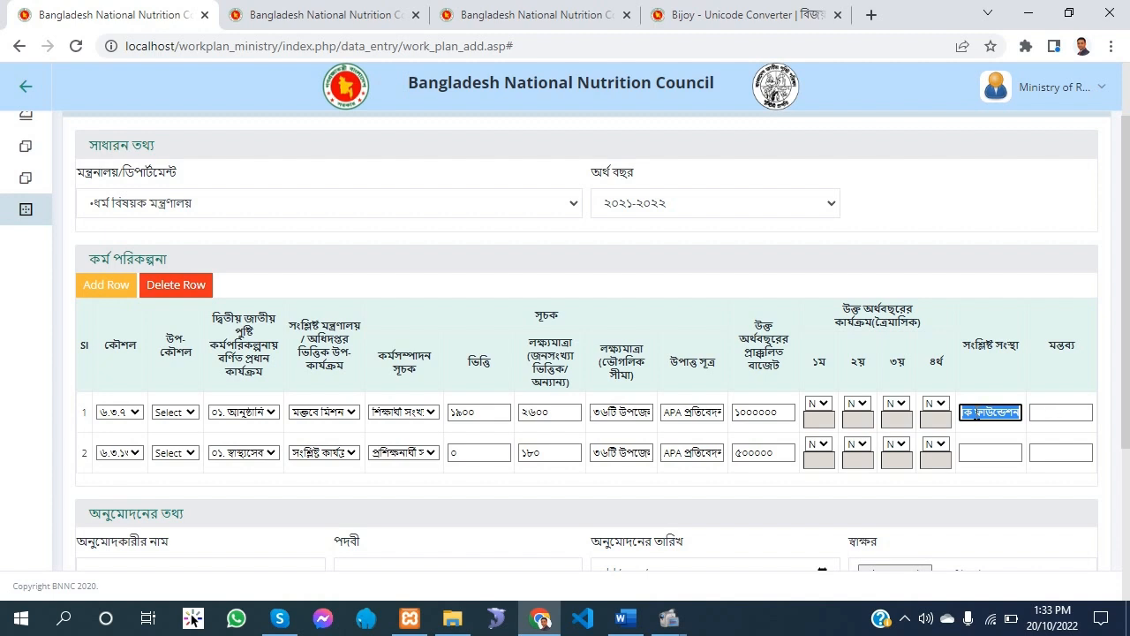
right_click(1051, 408)
left_click(805, 128)
left_click(990, 450)
right_click(990, 451)
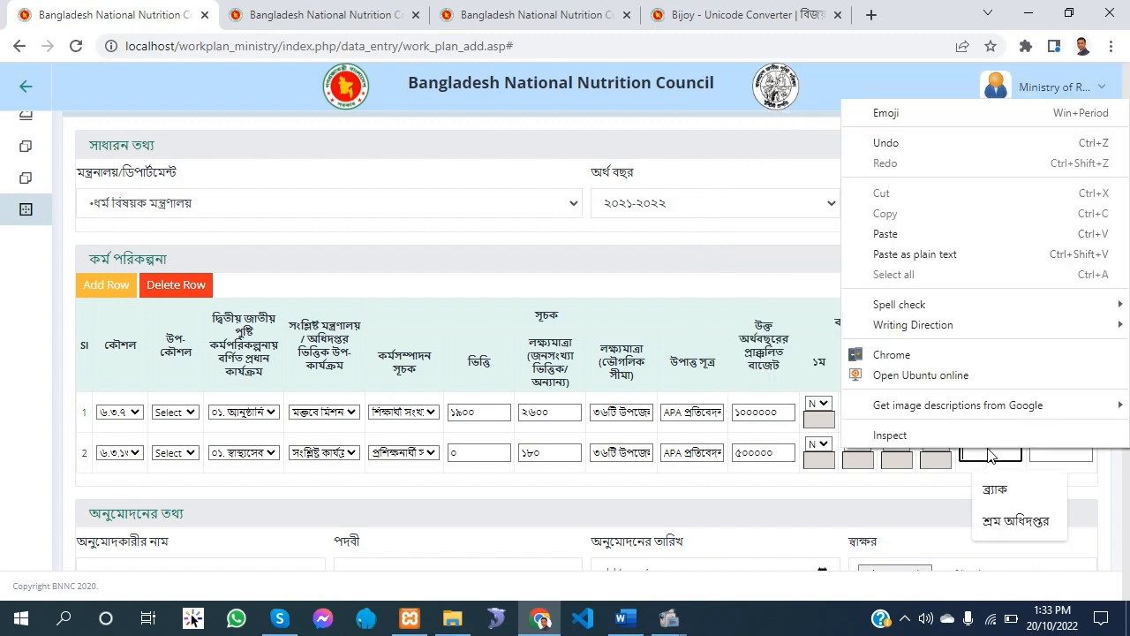
left_click(890, 233)
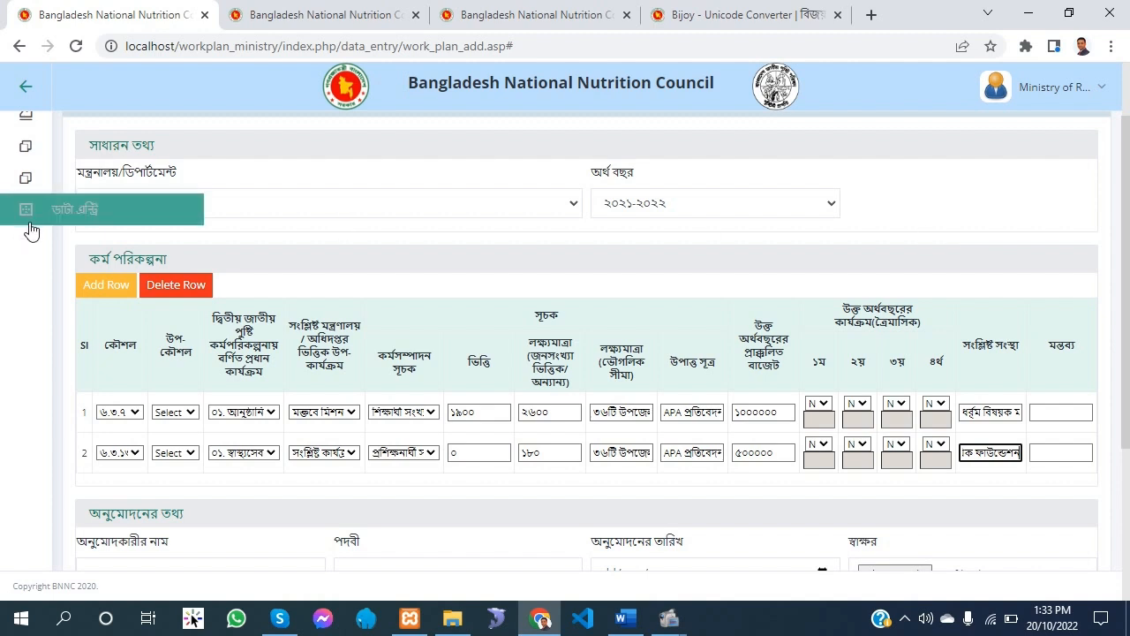
Add two blank rows below row 2 of the work plan and delete both again
left_click(103, 284)
left_click(103, 285)
scroll(109, 256, "down", 2)
scroll(110, 256, "up", 3)
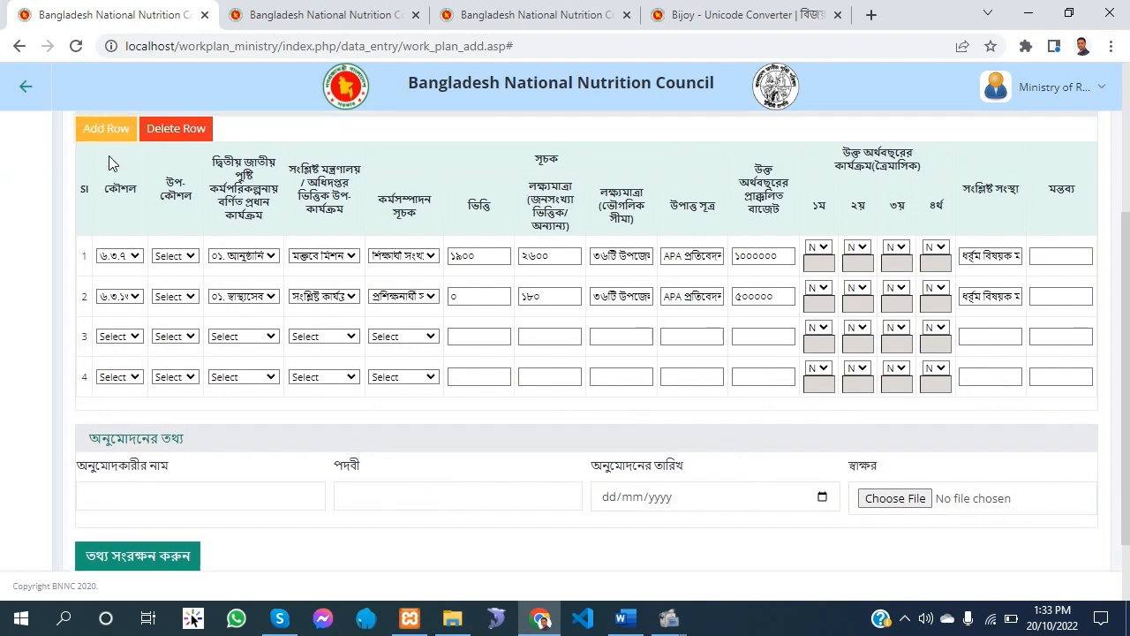
left_click(192, 196)
left_click(192, 196)
scroll(286, 424, "down", 1)
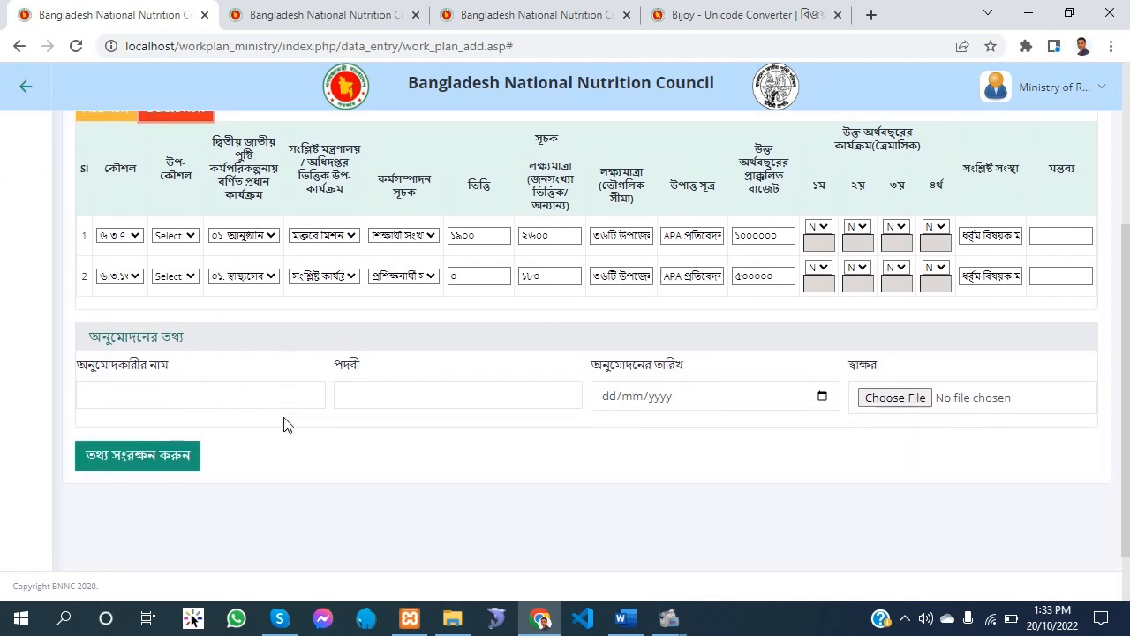
Save the work plan, leaving the approver's name, designation, approval date and signature empty
left_click(145, 403)
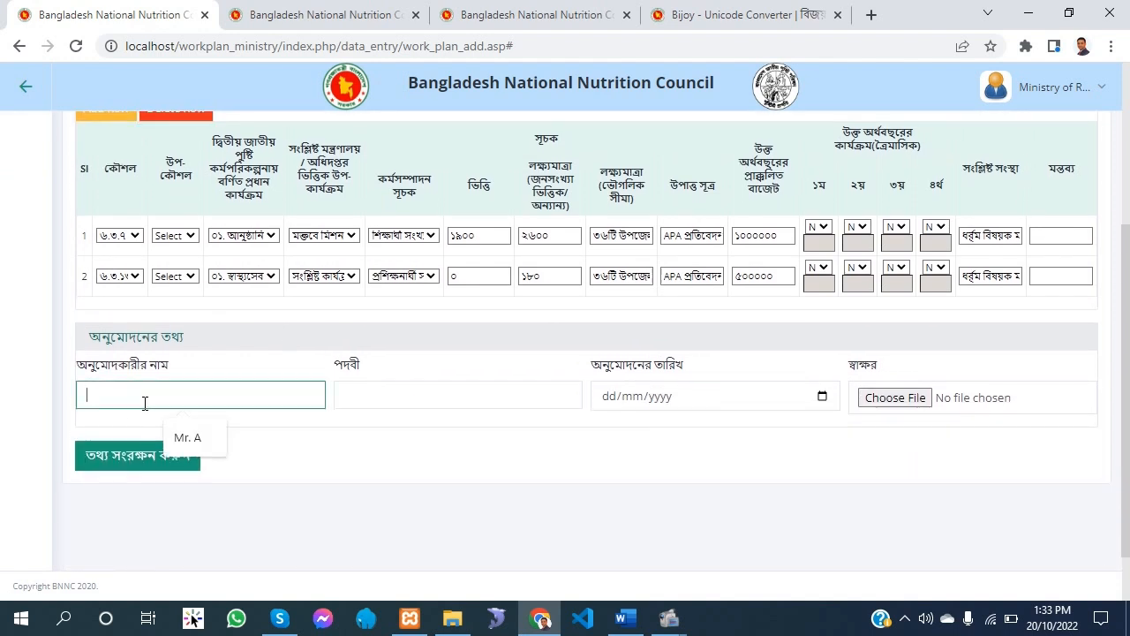
left_click(454, 409)
left_click(807, 408)
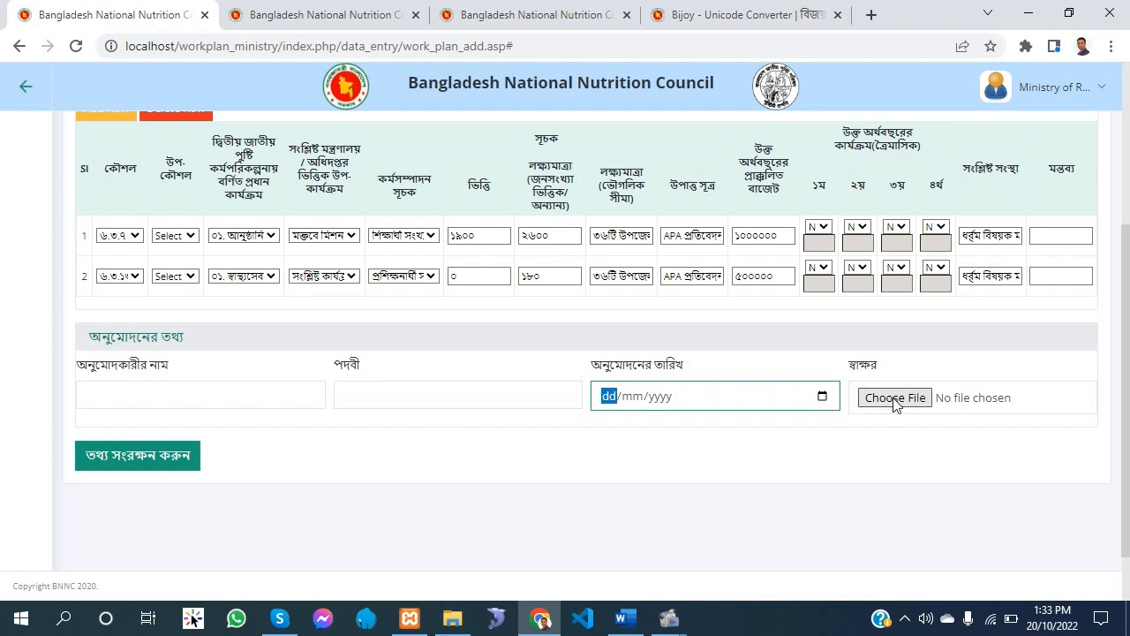
left_click(141, 461)
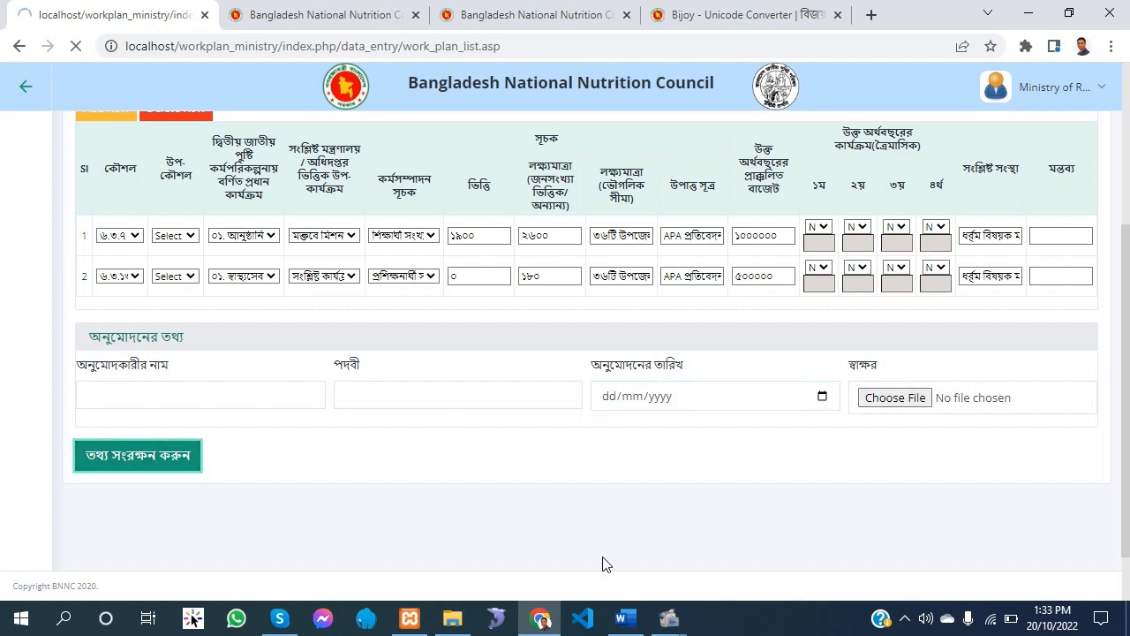
View the ২০২১-২০২২ work plan submitted on 20 October, 2022 and check its two rows
scroll(605, 565, "down", 1)
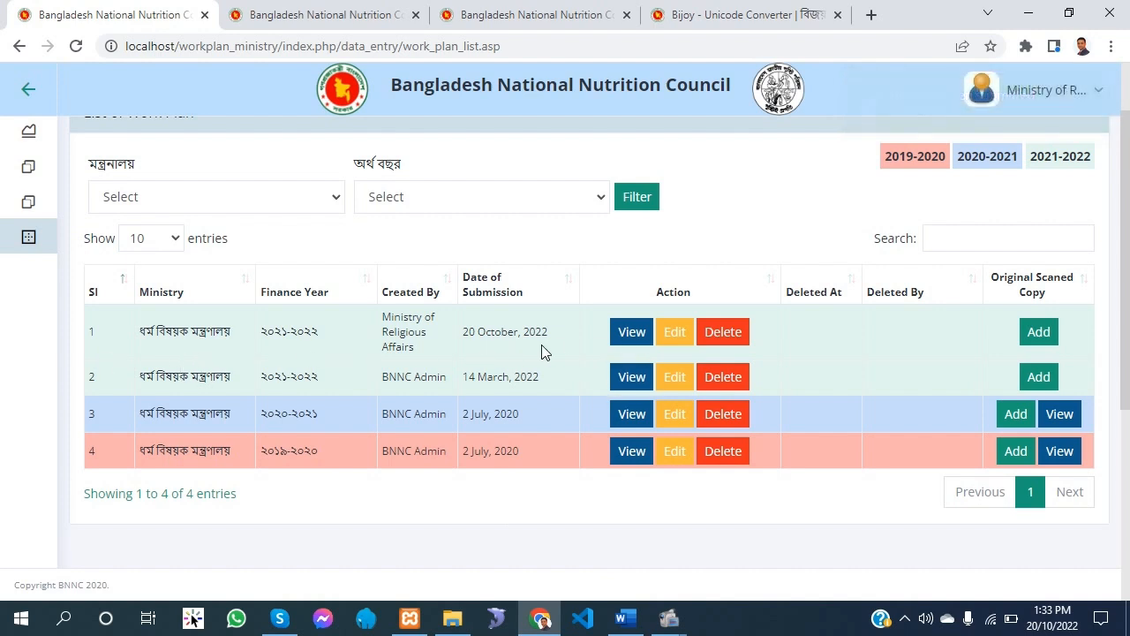
left_click(628, 335)
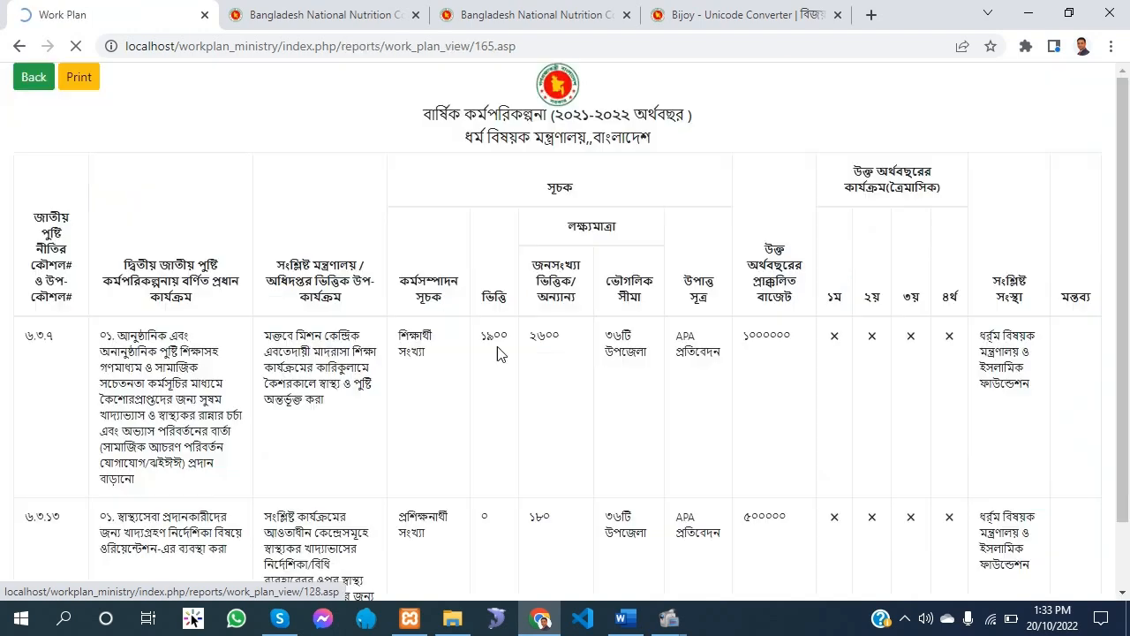
scroll(498, 347, "down", 1)
scroll(453, 339, "up", 1)
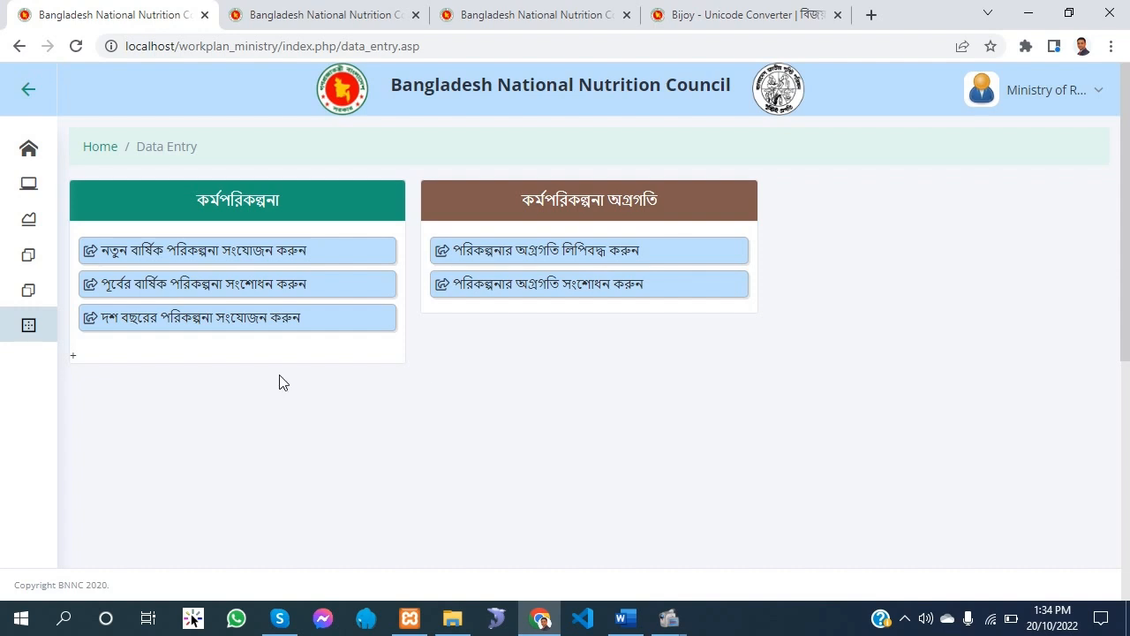
Edit the ২০২১-২০২২ work plan submitted on 20 October, 2022, setting row 1's estimated budget to ৫০০০০০, and update the data
left_click(237, 284)
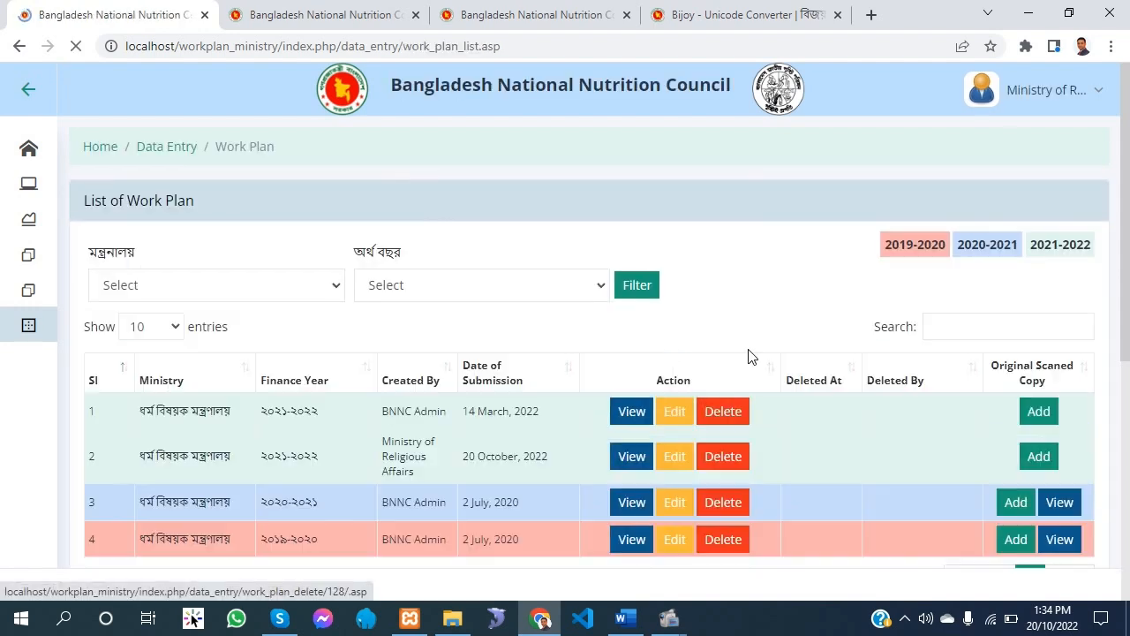
left_click(25, 326)
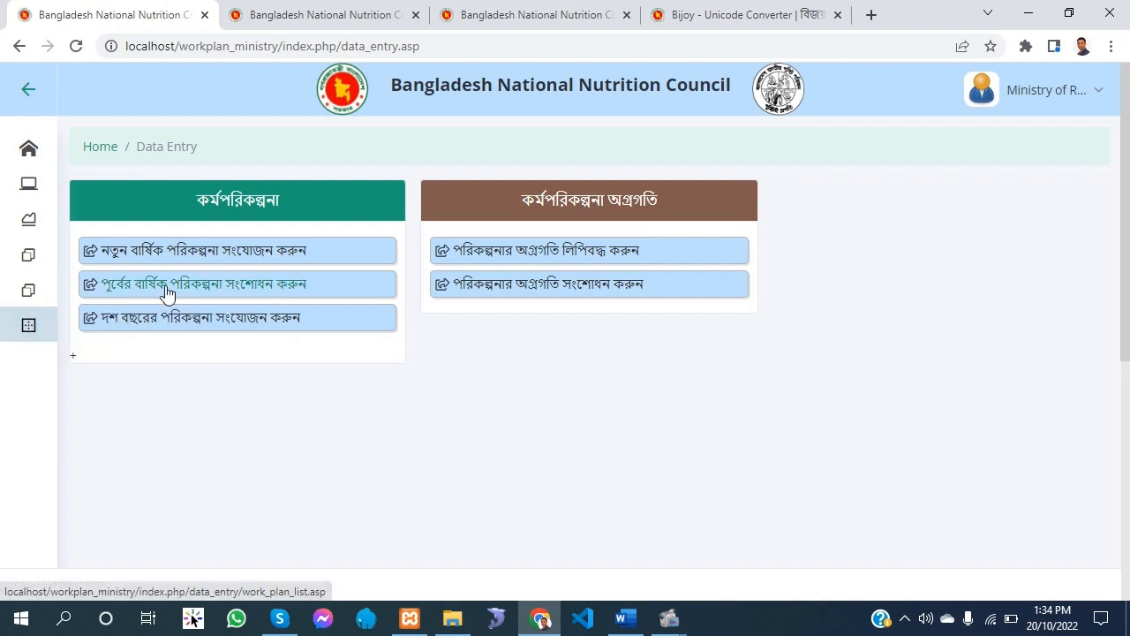
left_click(262, 297)
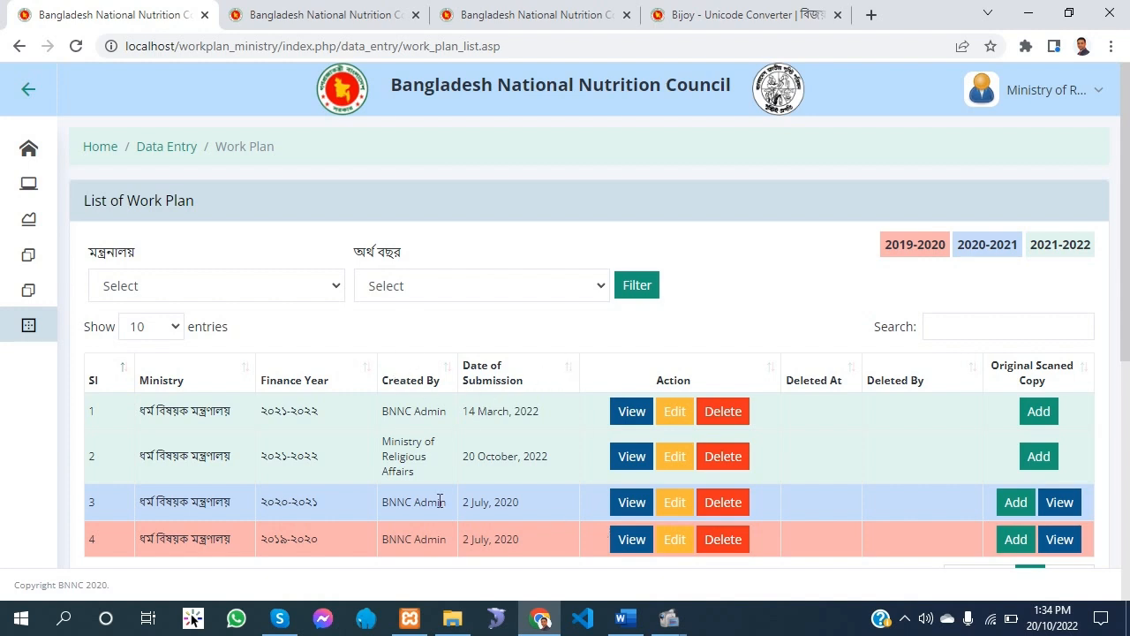
left_click_drag(256, 416, 352, 424)
left_click(337, 452)
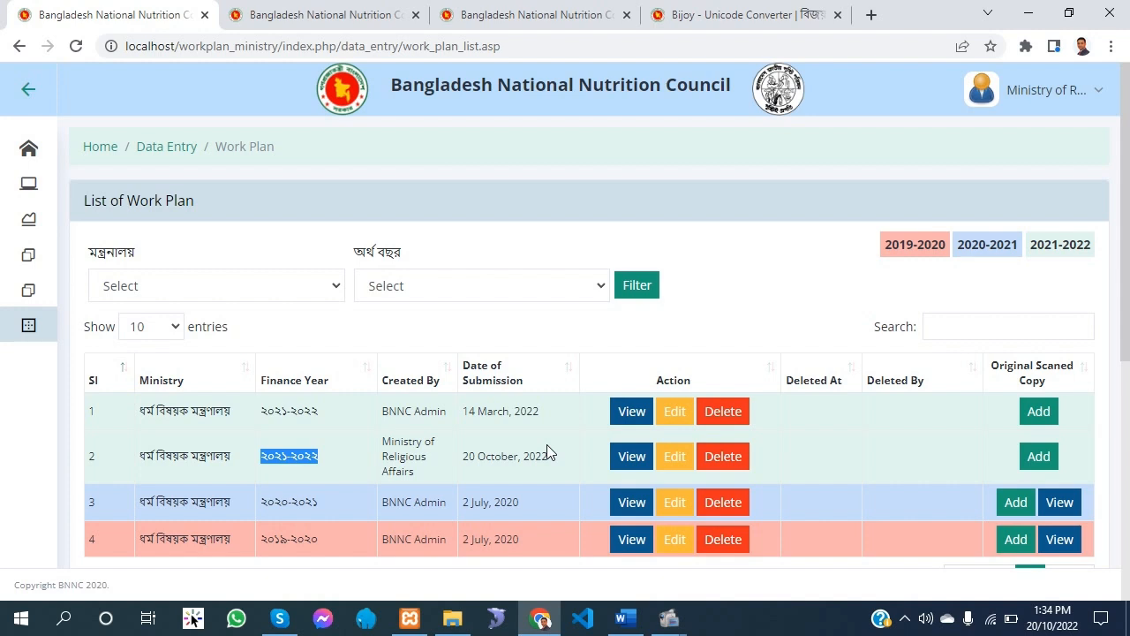
left_click(344, 460)
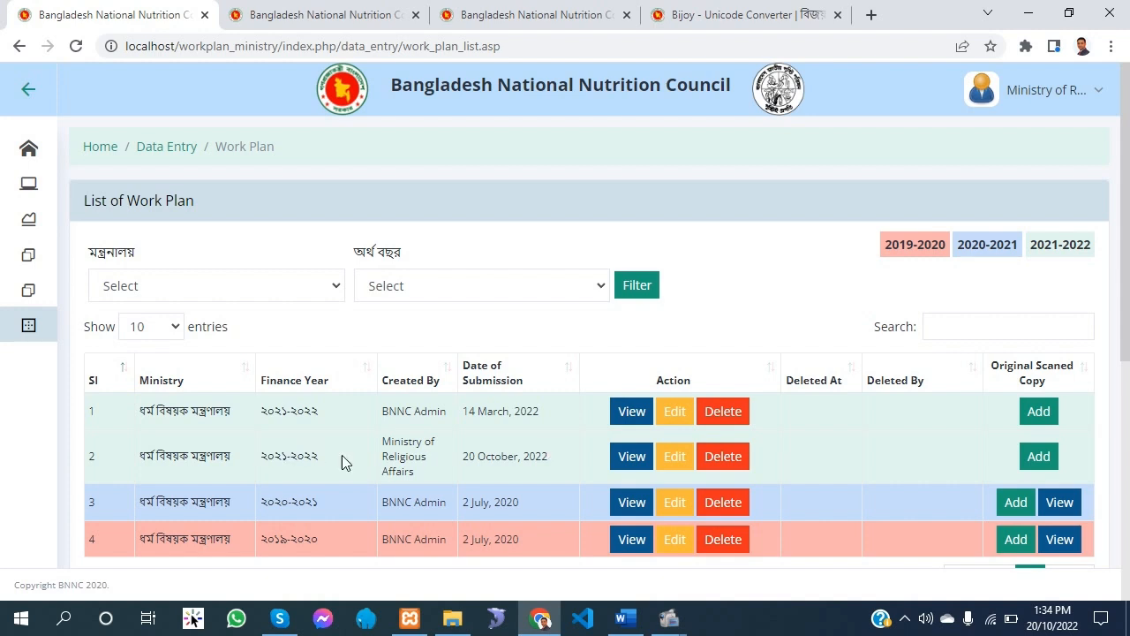
left_click(677, 456)
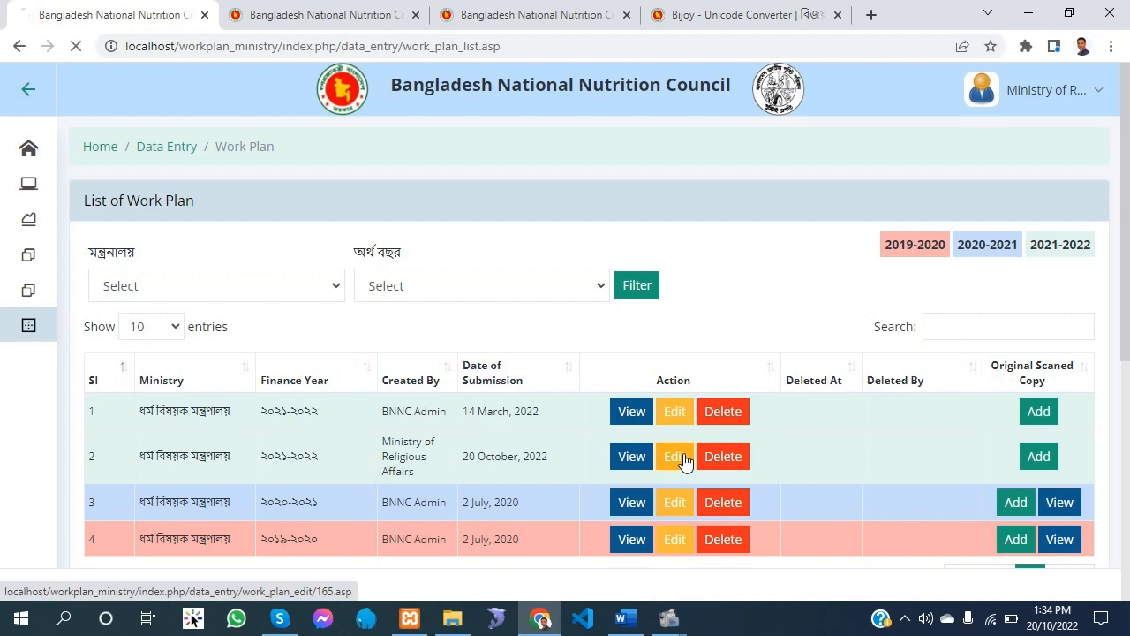
scroll(565, 494, "down", 2)
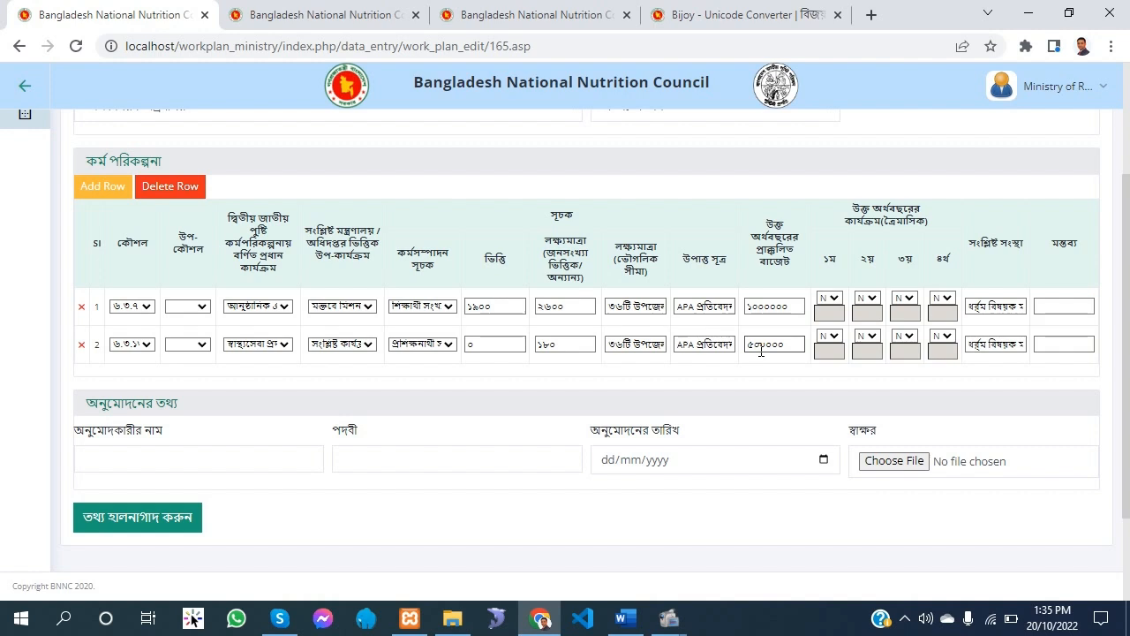
left_click(798, 313)
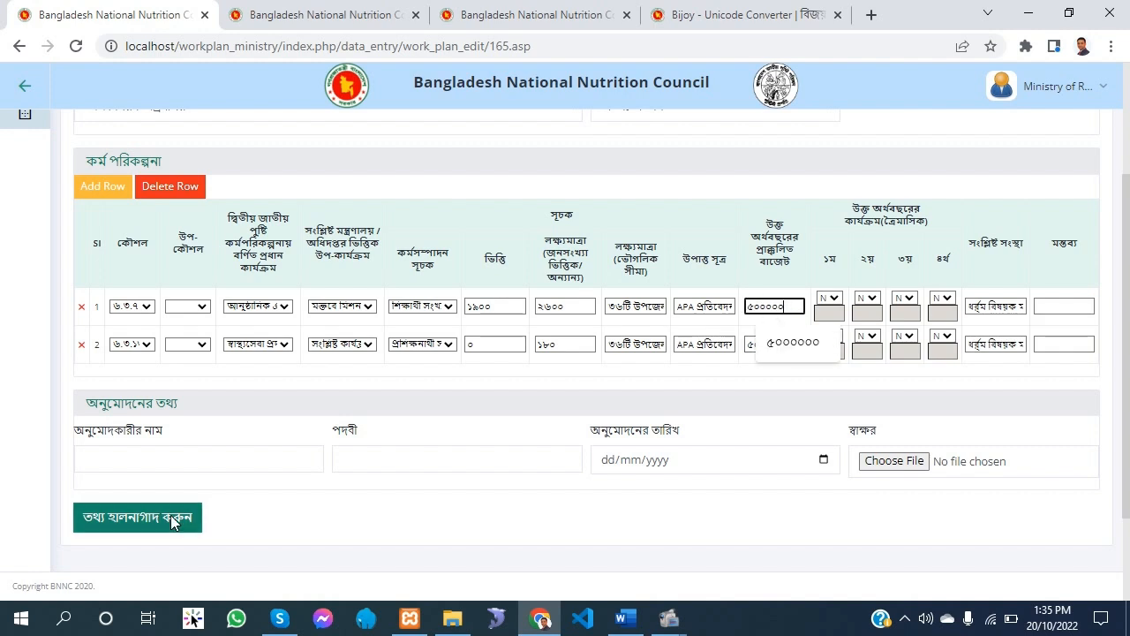
left_click(173, 520)
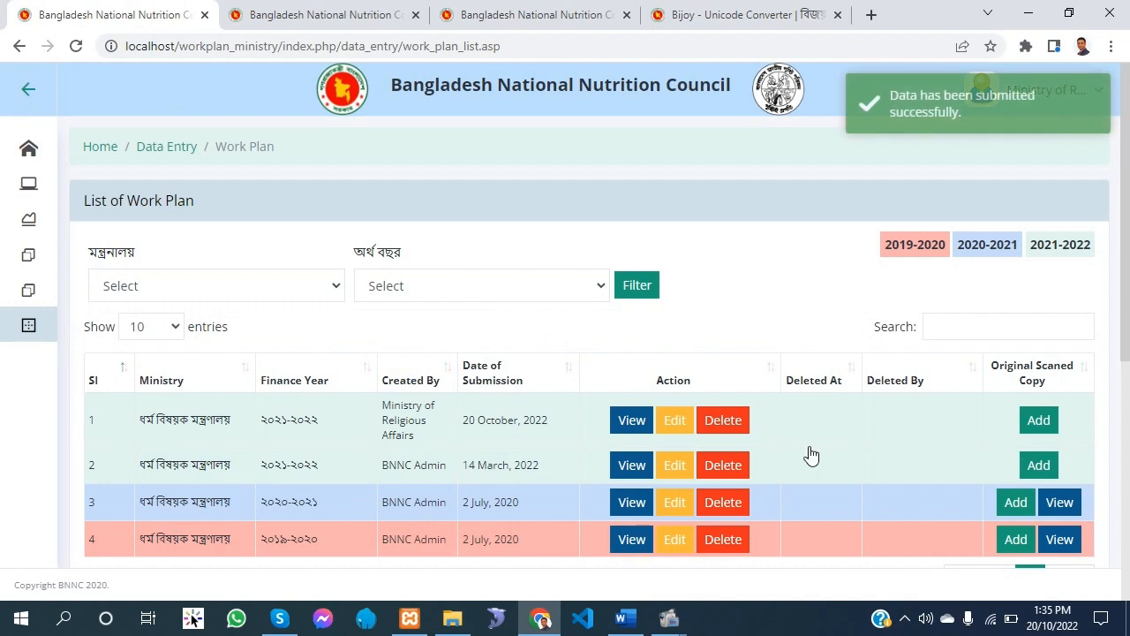
Open the data entry list for recording work plan progress and look through its entries
scroll(521, 315, "down", 1)
scroll(537, 434, "up", 1)
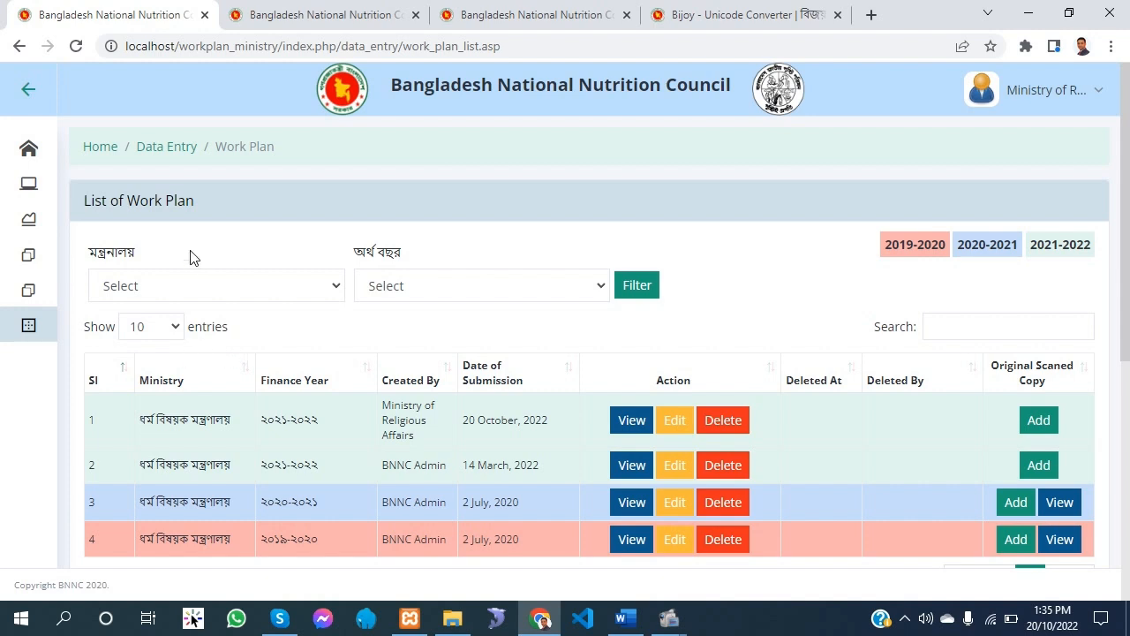
left_click(34, 326)
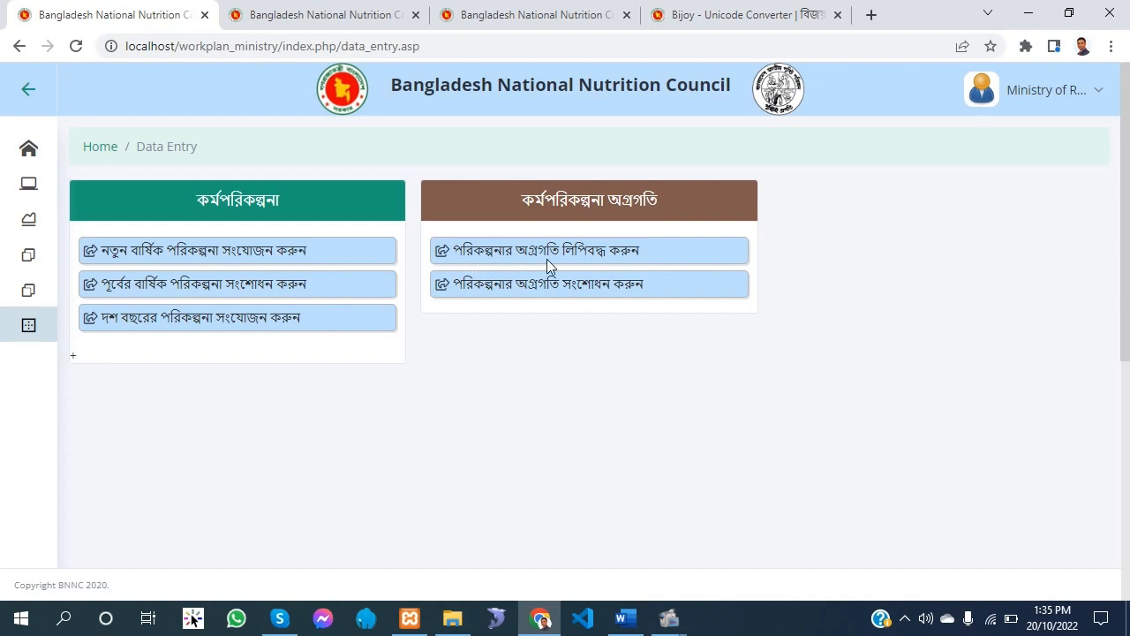
left_click(580, 256)
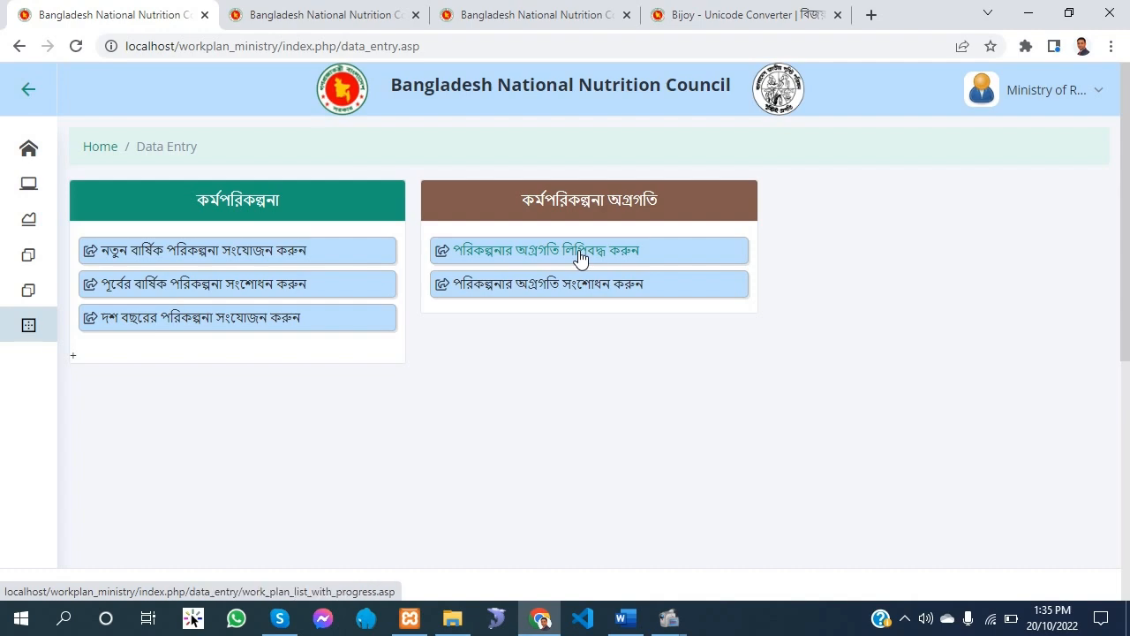
scroll(580, 297, "down", 3)
scroll(580, 297, "down", 4)
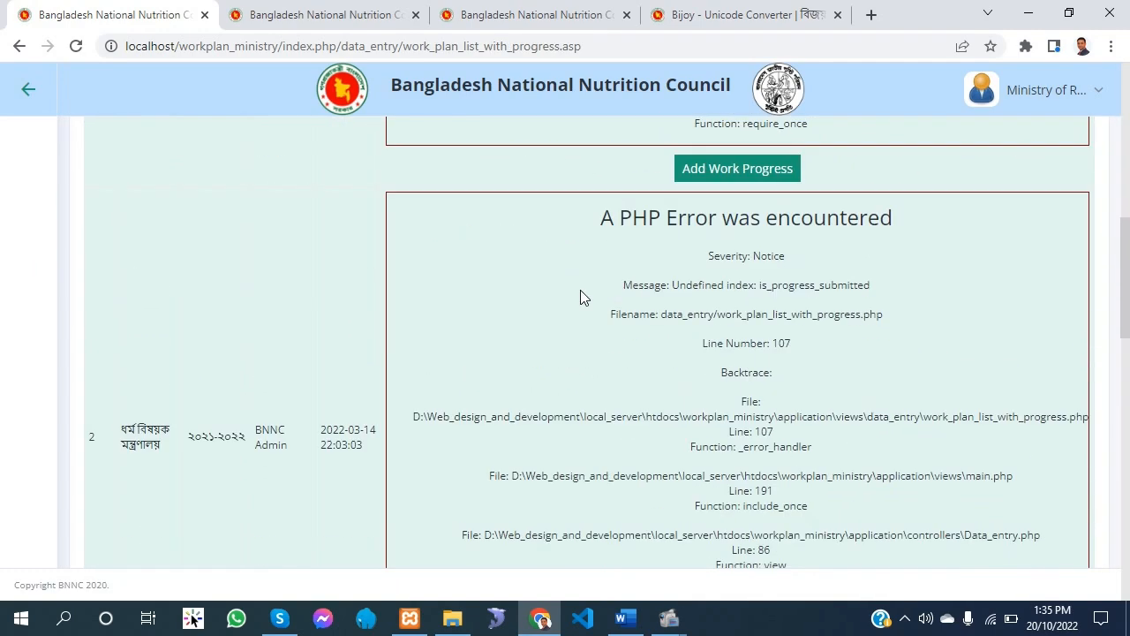
scroll(580, 298, "up", 6)
scroll(274, 353, "down", 2)
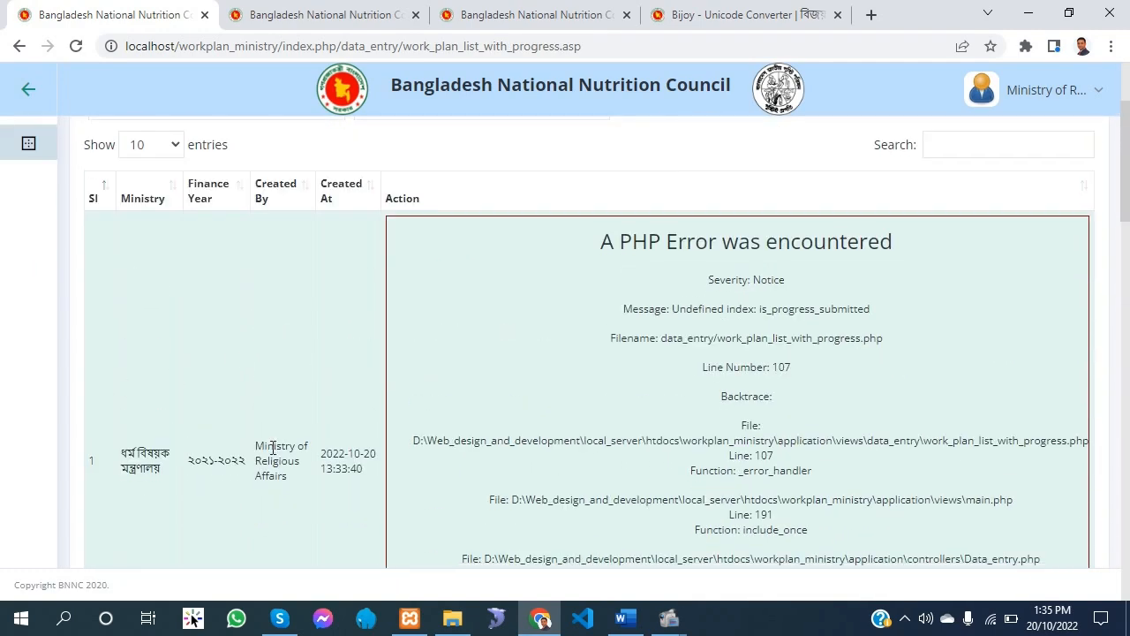
Open the work progress form for the ministry's ২০২১-২০২২ work plan, the first entry in the list
scroll(285, 386, "up", 2)
left_click_drag(122, 456, 252, 466)
left_click(240, 475)
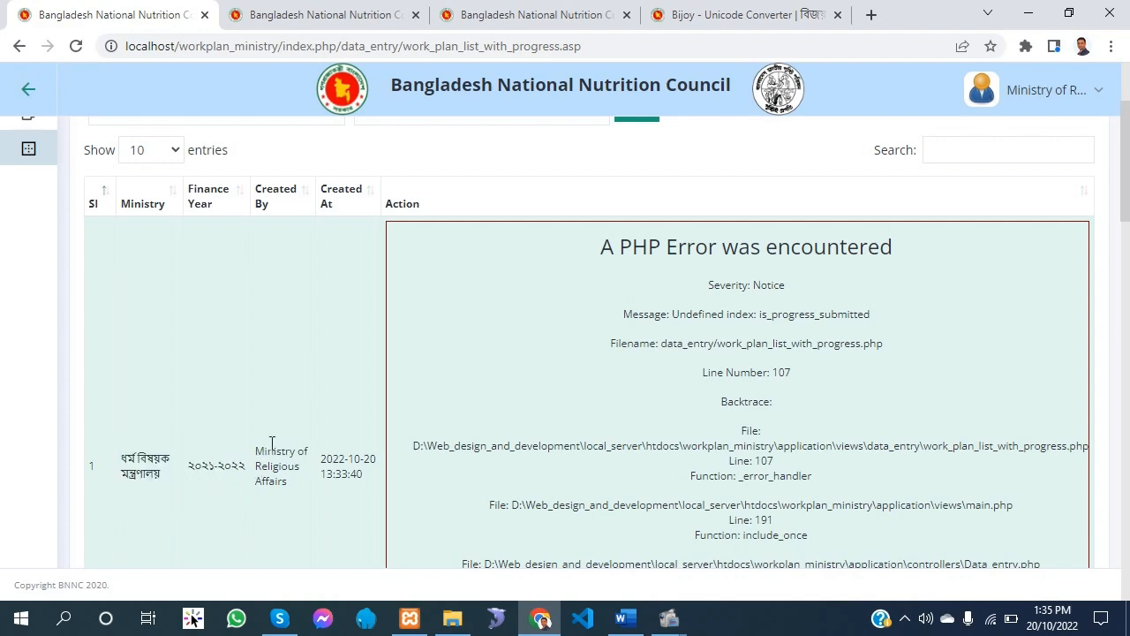
scroll(289, 425, "down", 1)
scroll(300, 415, "up", 3)
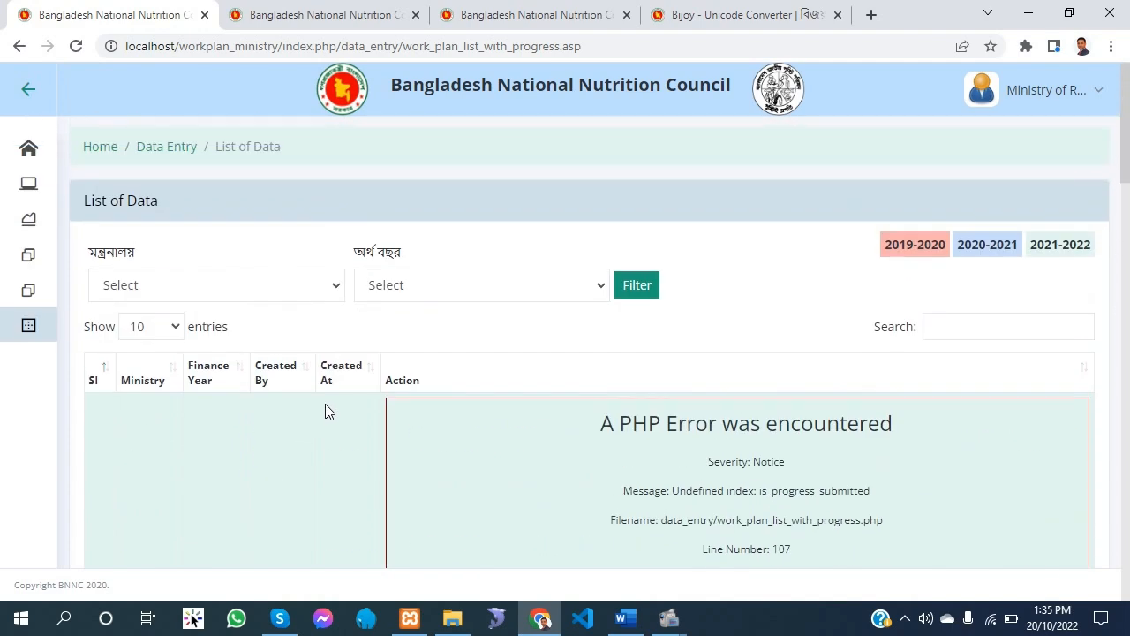
scroll(325, 404, "down", 6)
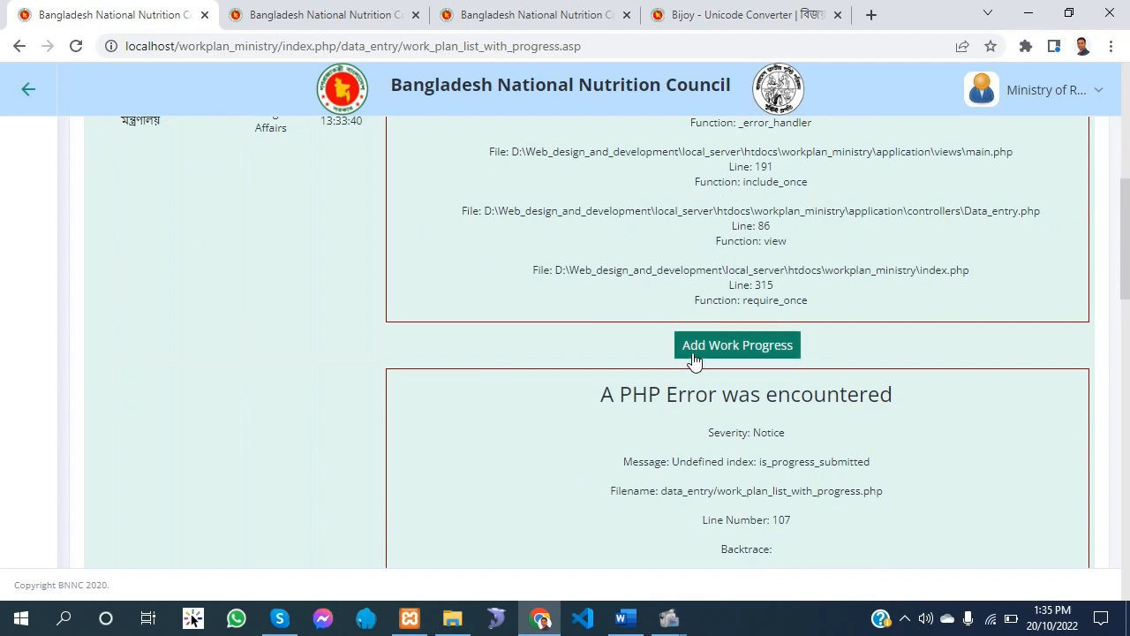
left_click(758, 347)
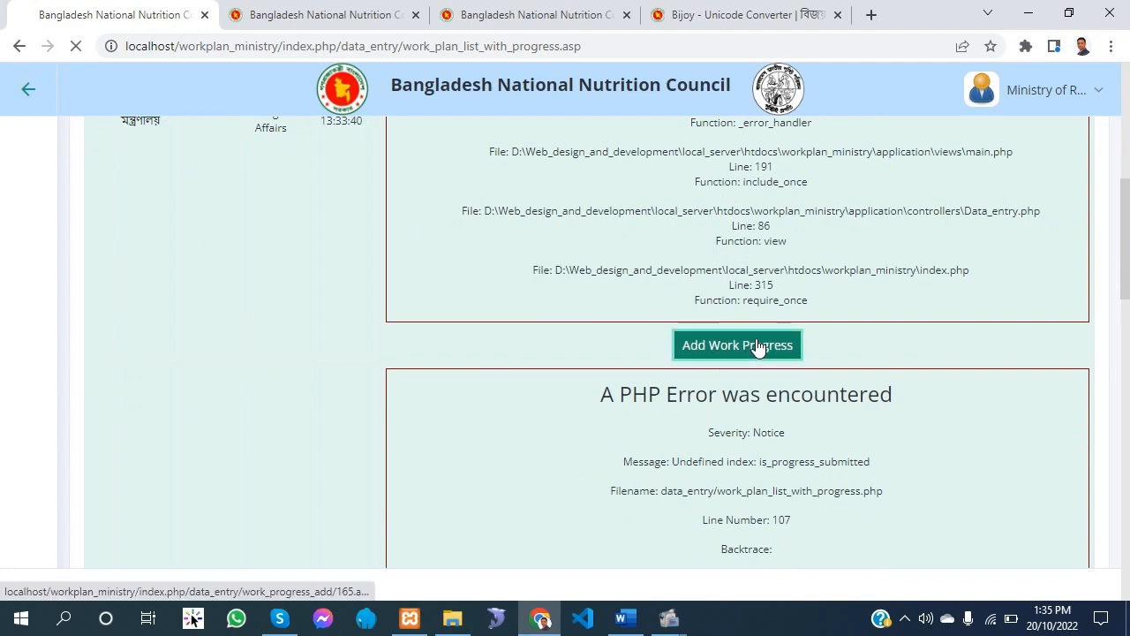
Set row 1's population-based achievement (অর্জন, জনসংখ্যা ভিত্তিক/অন্যান্য) to ২৬০০
scroll(429, 398, "down", 2)
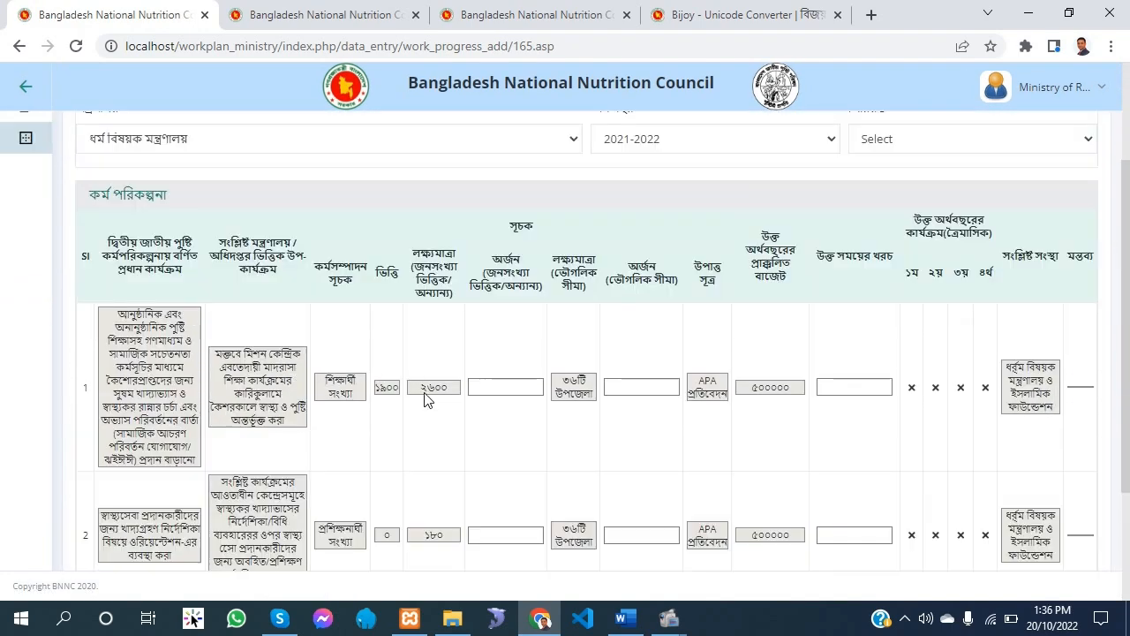
scroll(449, 417, "down", 1)
left_click_drag(421, 300, 497, 318)
left_click(497, 300)
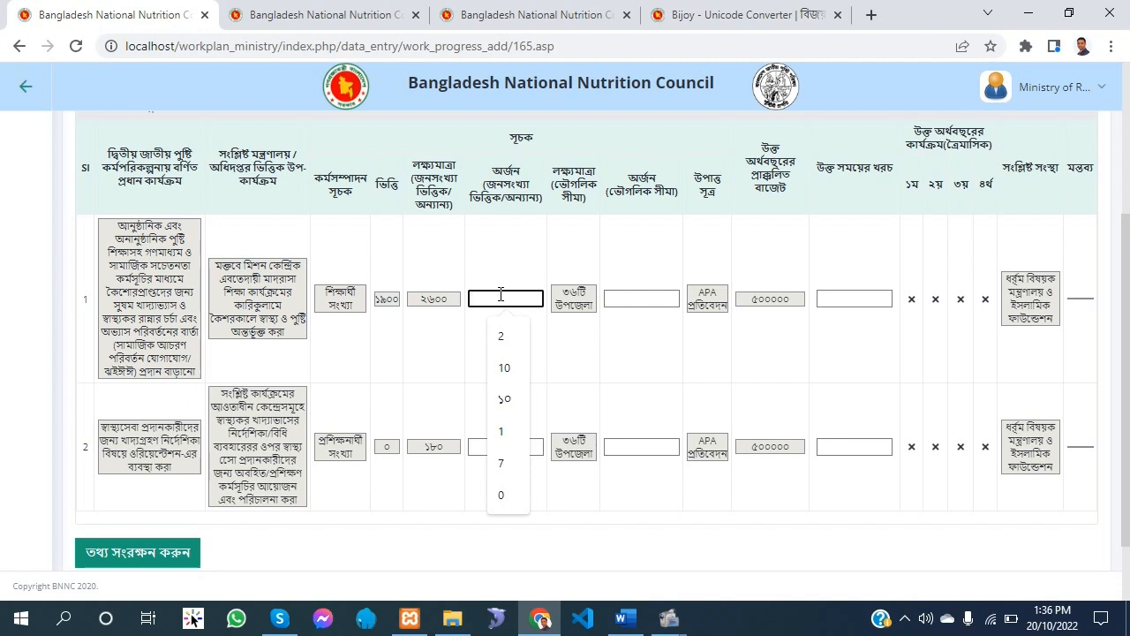
type("২৬০০০০")
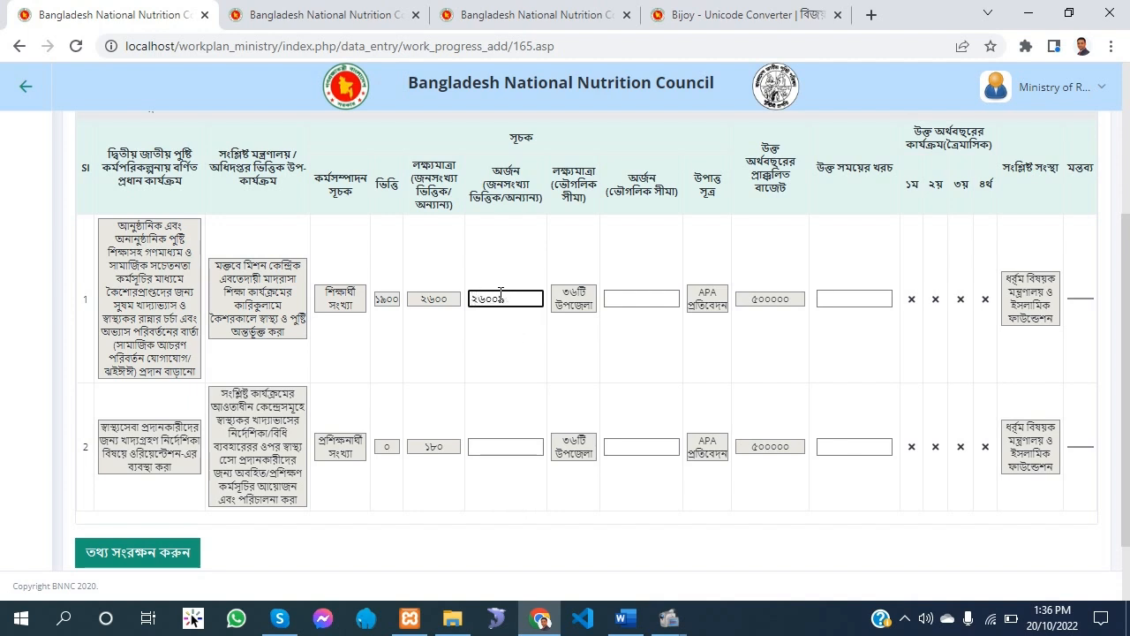
key("BackSpace")
Copy row 1's geographic target ৩৬টি উপজেলা into its geographic achievement (অর্জন, ভৌগলিক সীমা)
left_click_drag(642, 180, 684, 182)
left_click(581, 255)
left_click_drag(568, 292, 590, 308)
right_click(580, 305)
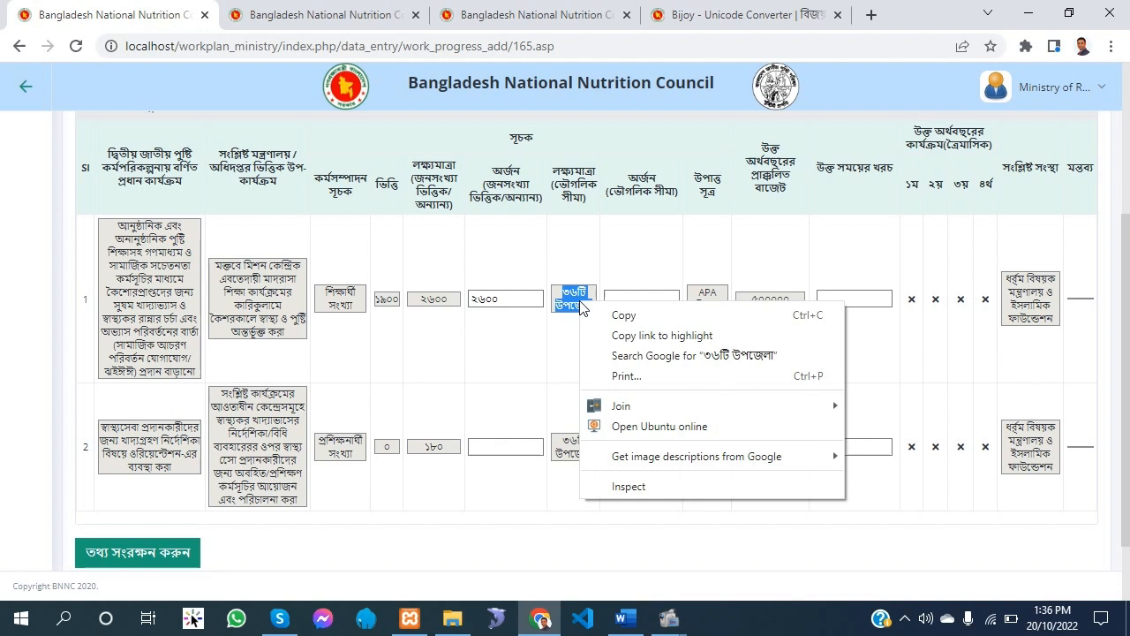
left_click(642, 316)
right_click(628, 300)
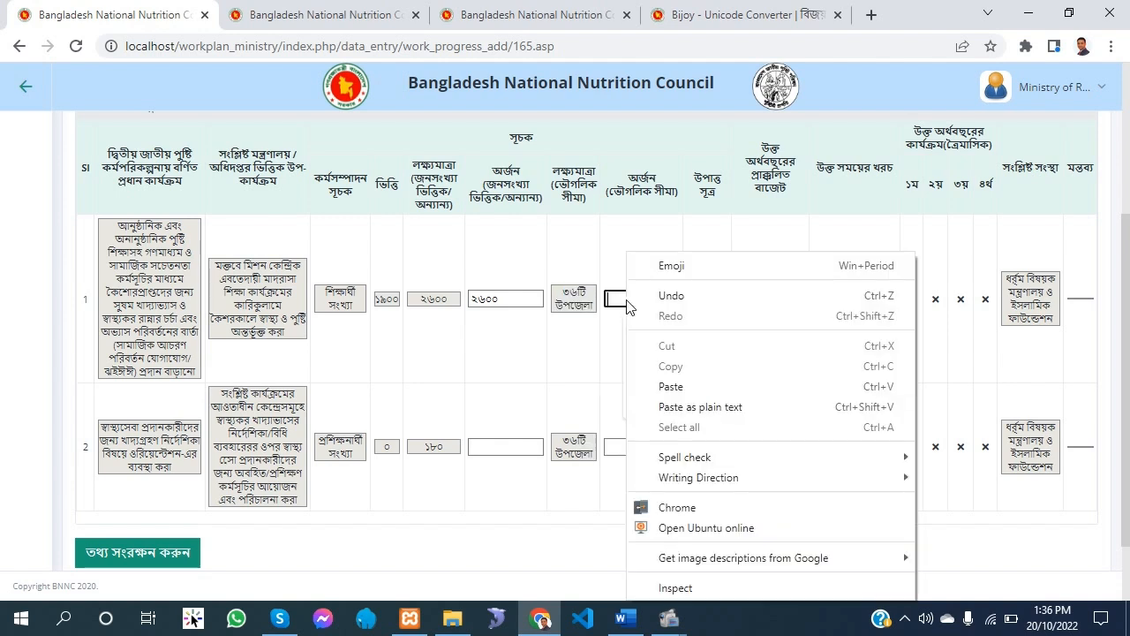
left_click(669, 387)
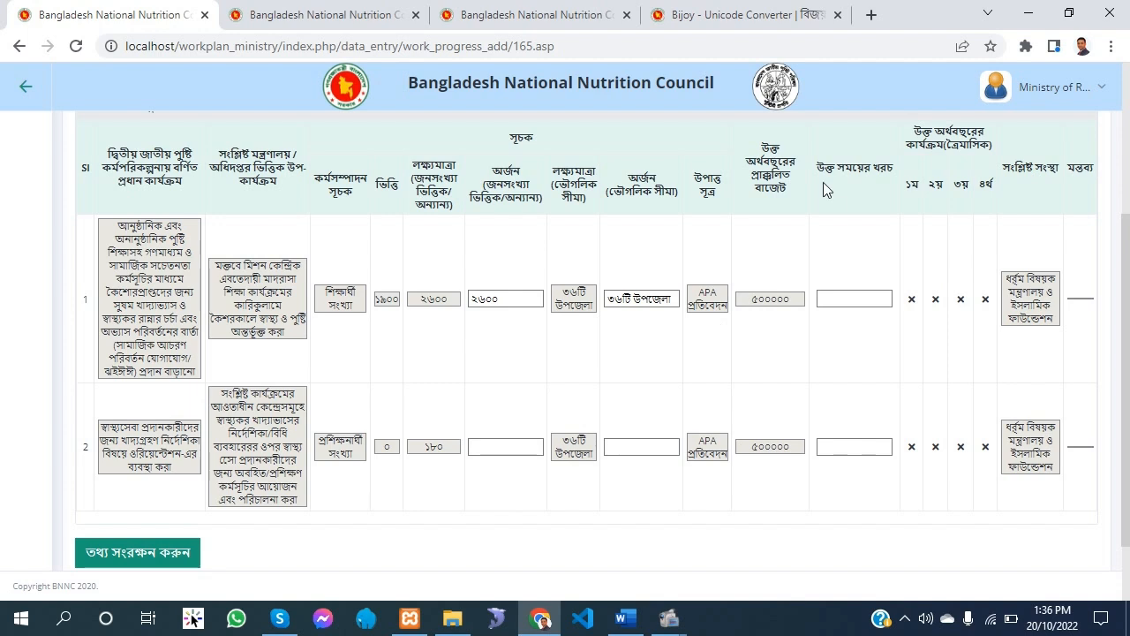
Set row 1's expenditure for the period (উক্ত সময়ের খরচ) to ৫০০০০০
left_click_drag(831, 167, 898, 162)
left_click(839, 274)
left_click(858, 298)
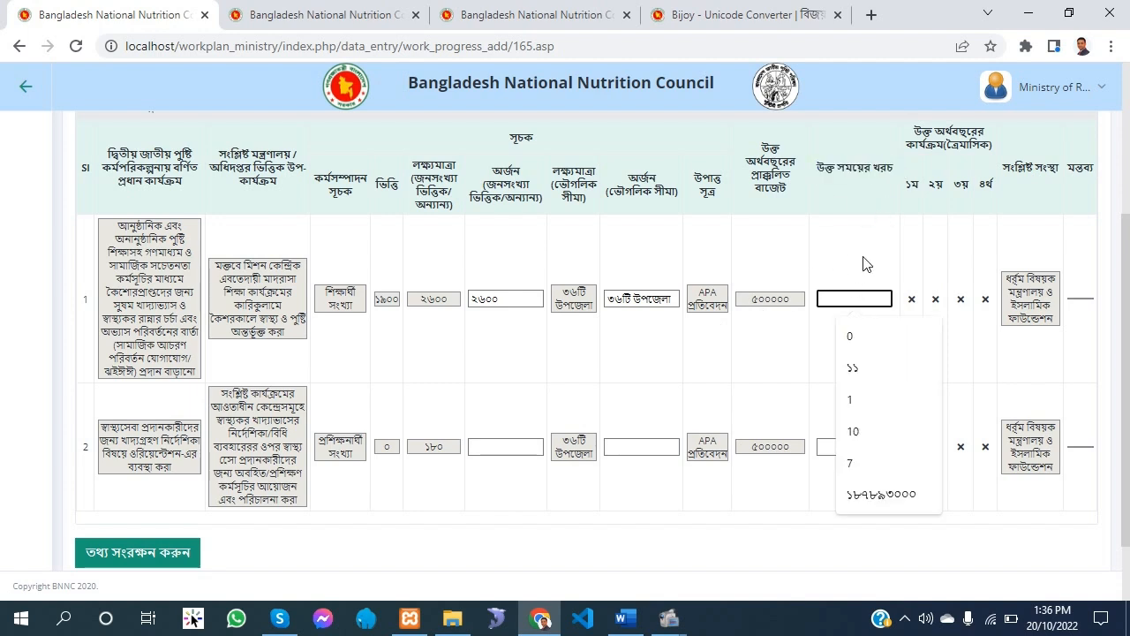
type("৫০০০০০")
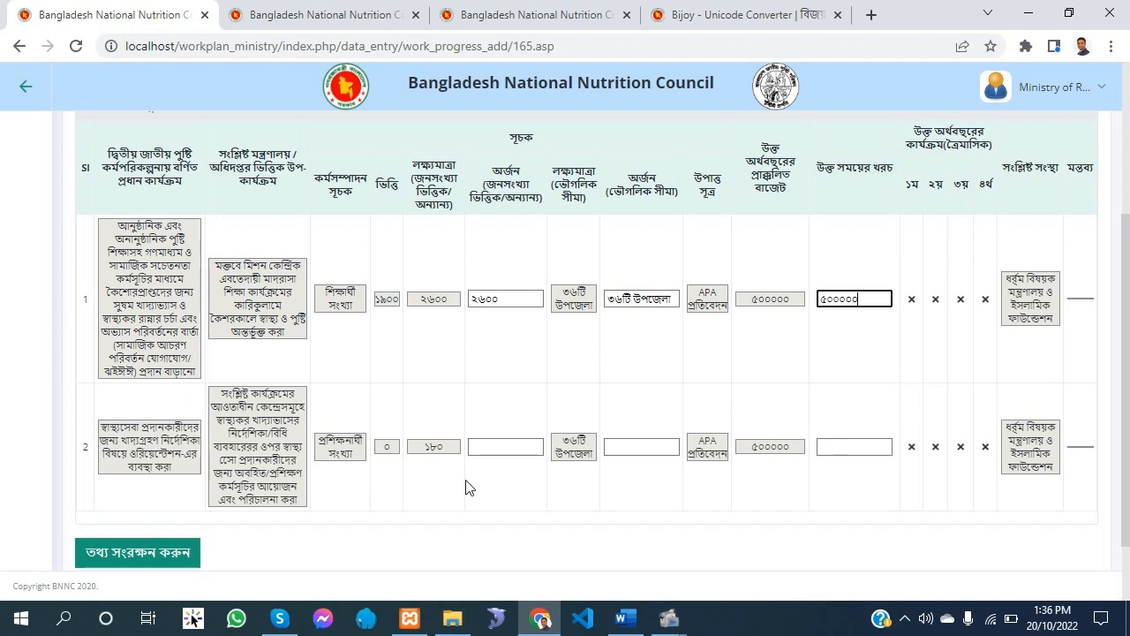
Set row 2's population-based achievement to ১৮০ and copy its geographic target ৩৬টি উপজেলা into its geographic achievement
left_click(506, 448)
type("১")
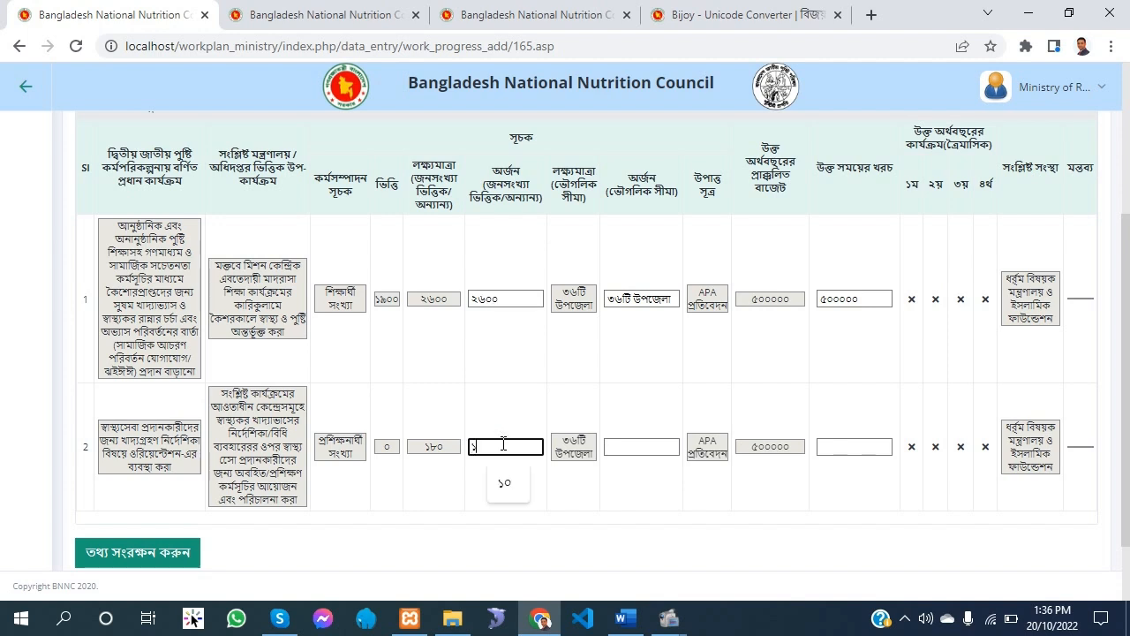
type("৮০")
left_click(617, 448)
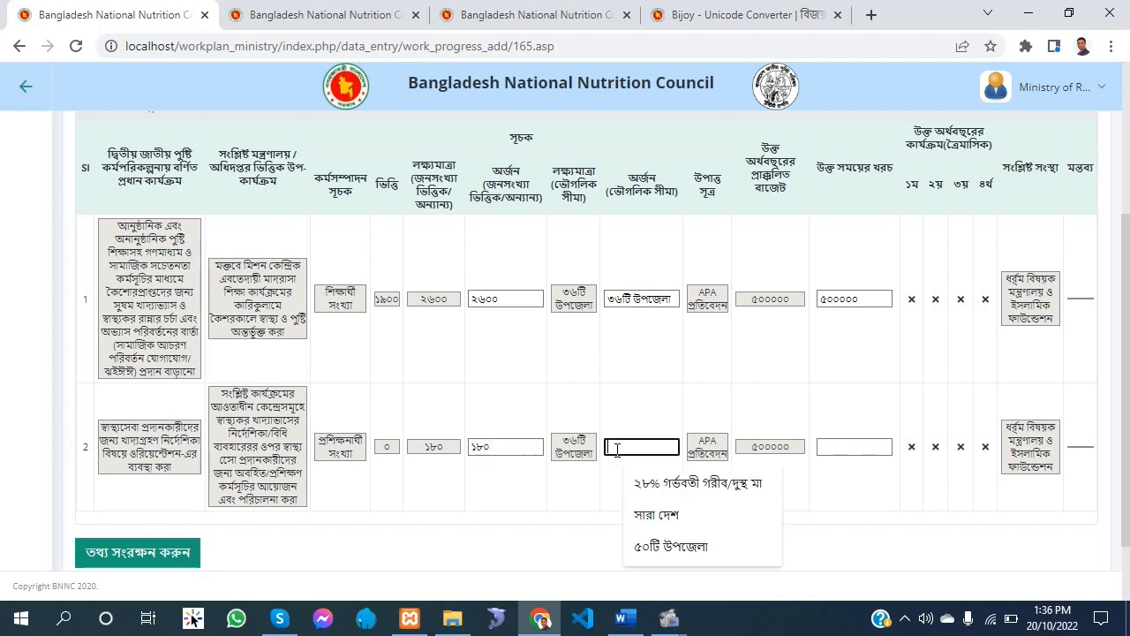
left_click_drag(565, 435, 590, 455)
right_click(572, 452)
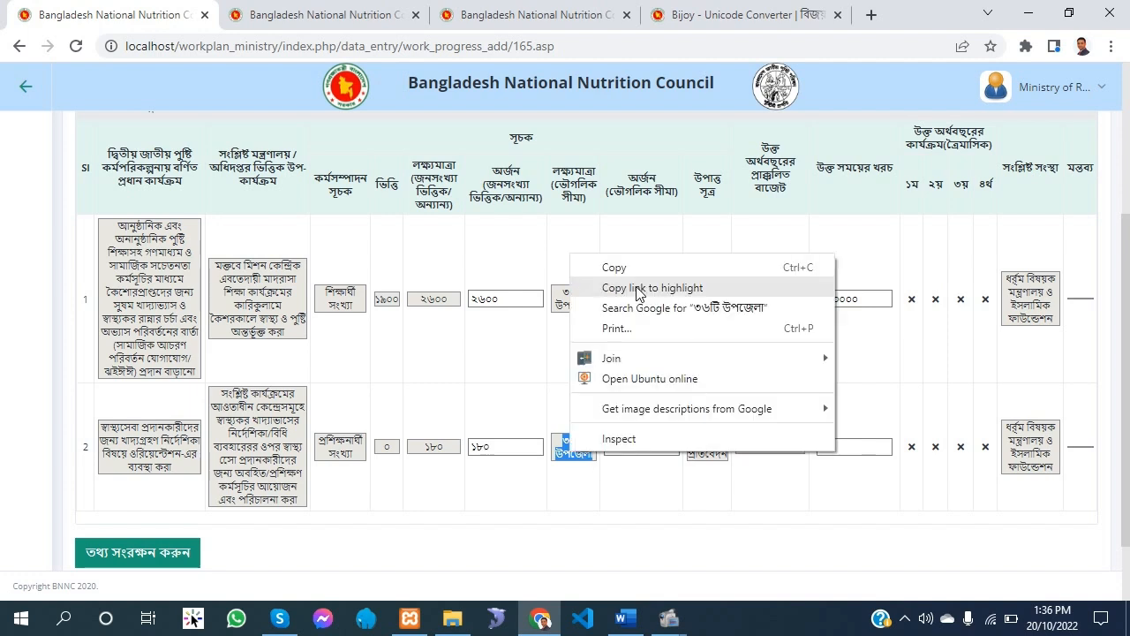
left_click(645, 268)
left_click(631, 445)
right_click(632, 444)
left_click(697, 222)
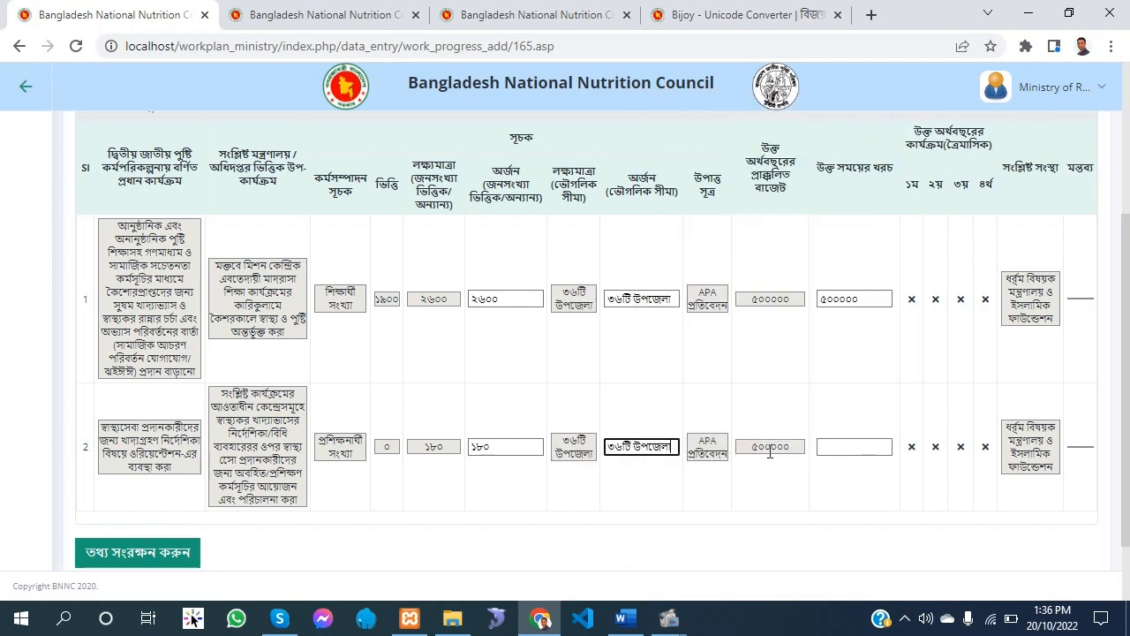
Set row 2's expenditure for the period (উক্ত সময়ের খরচ) to ৫০০০০০
left_click(770, 451)
double_click(770, 450)
left_click(846, 449)
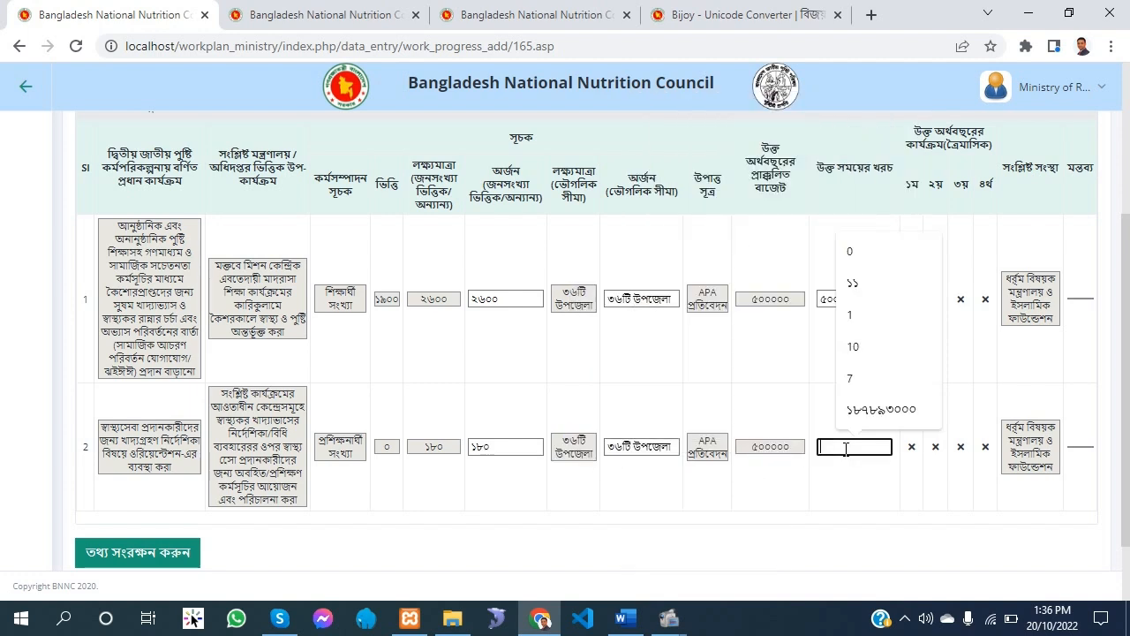
type("৫০০")
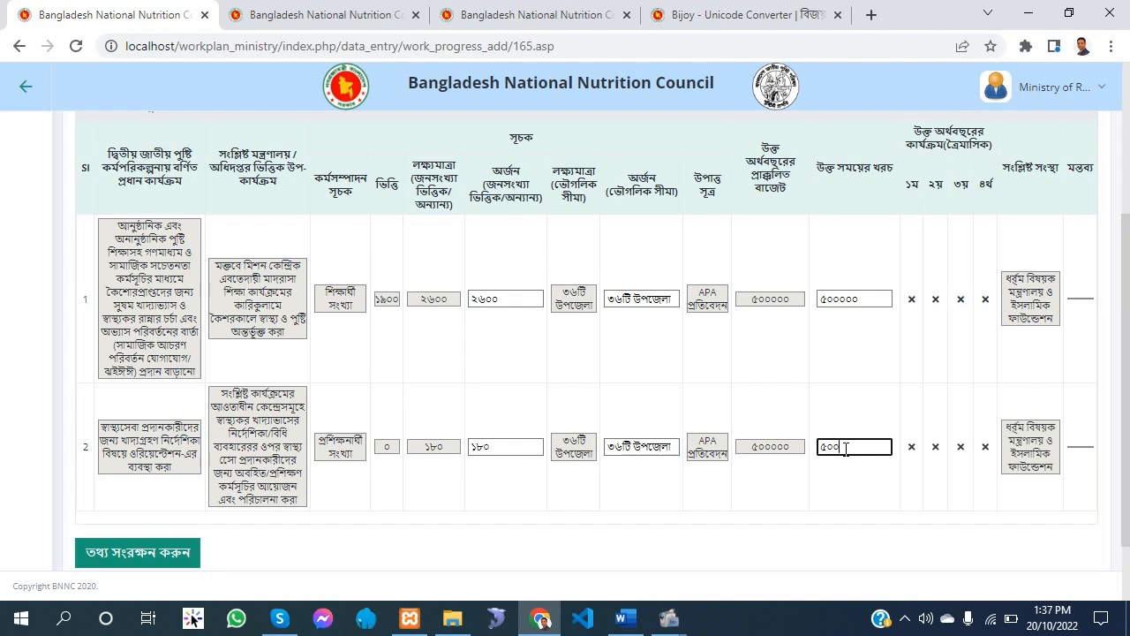
type("০০০")
Set the reporting period (পিরিয়ড) to জুলাই-জুন and save the work progress data
scroll(846, 449, "down", 1)
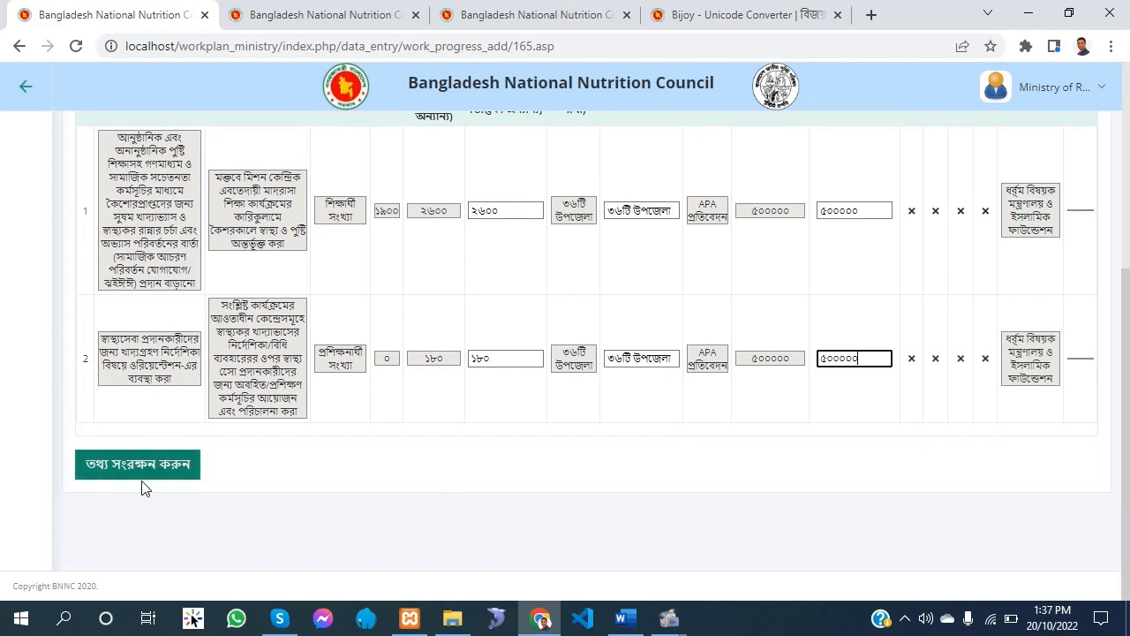
left_click(166, 470)
scroll(594, 543, "down", 2)
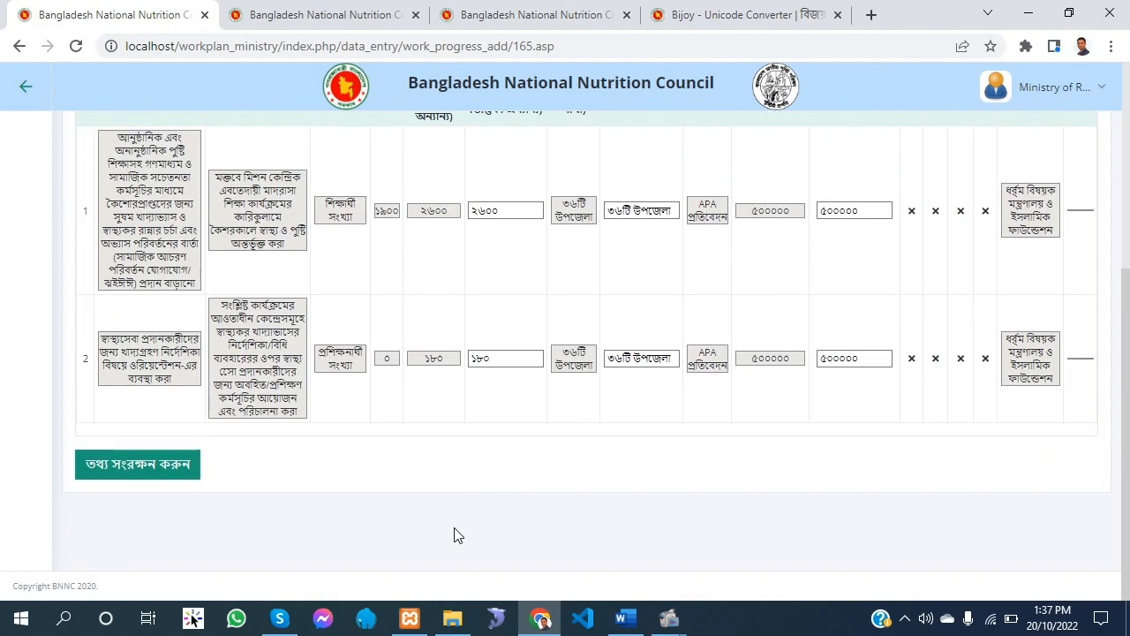
scroll(513, 291, "up", 4)
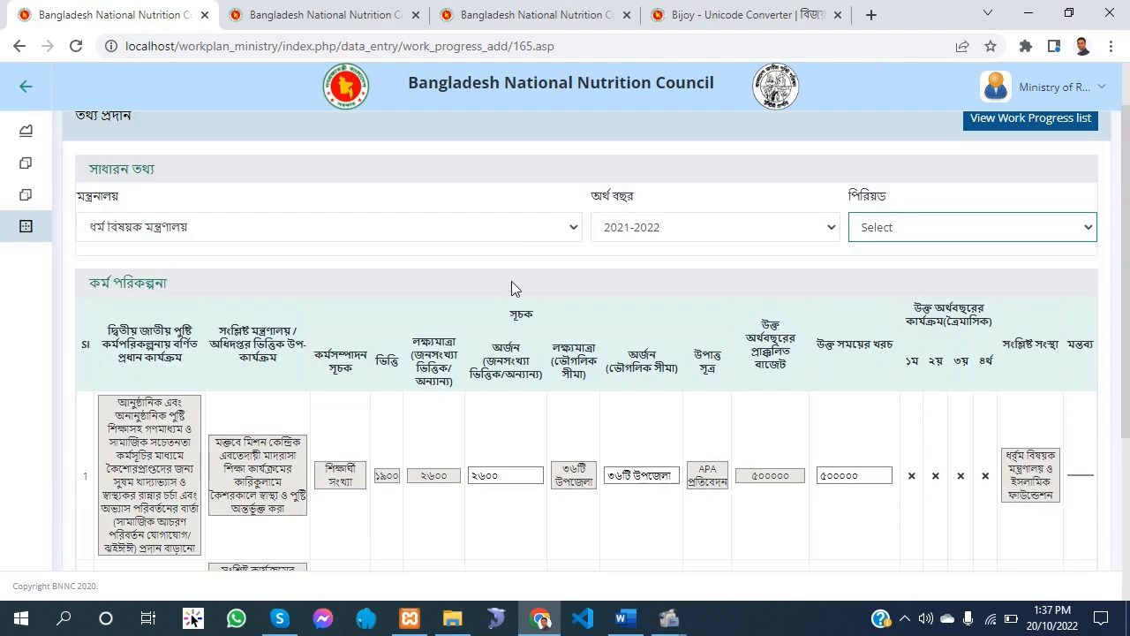
left_click(970, 227)
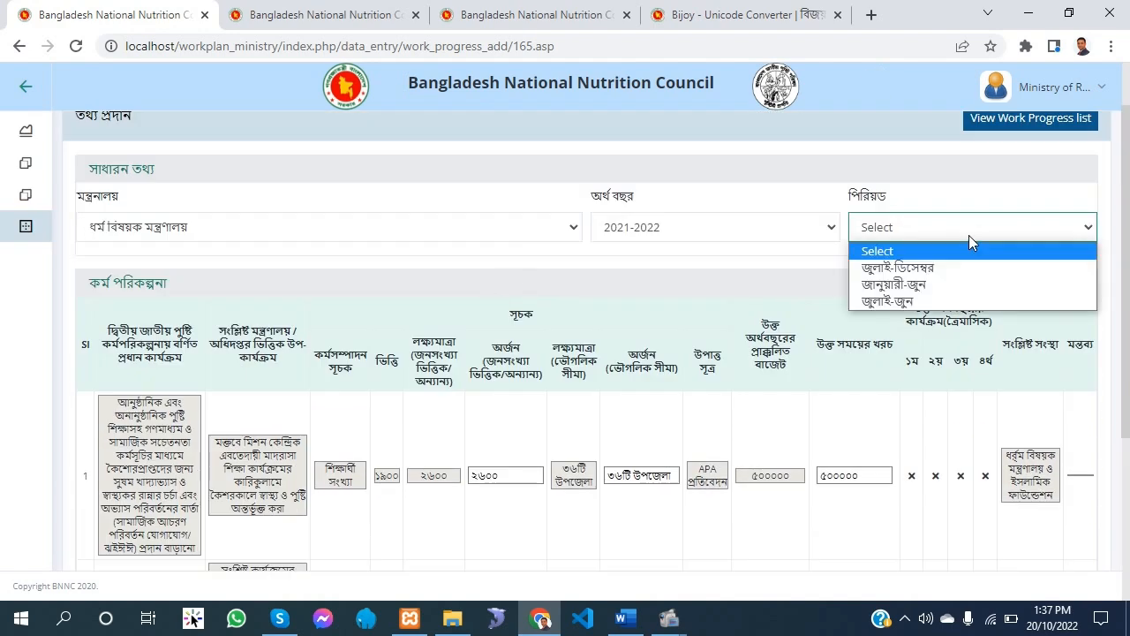
left_click(601, 286)
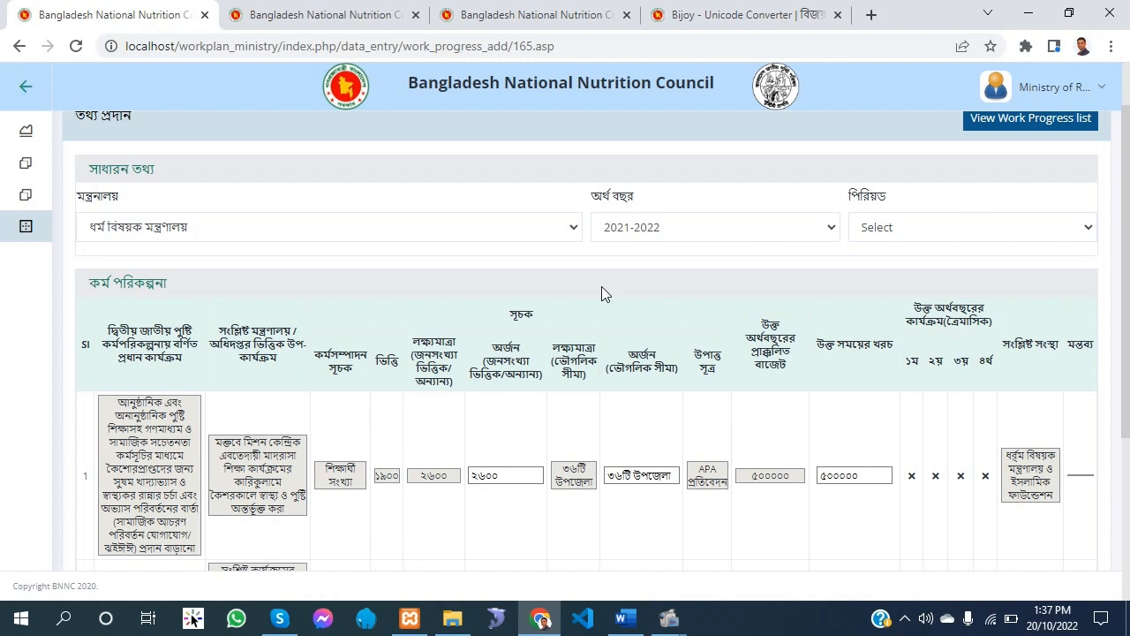
left_click(902, 237)
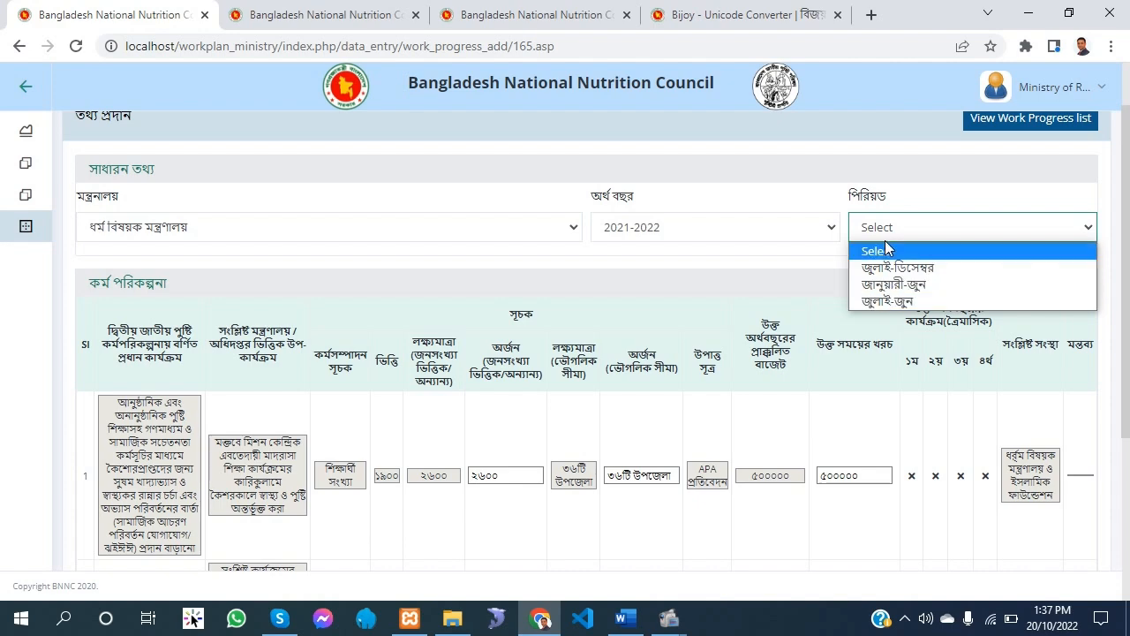
left_click(887, 302)
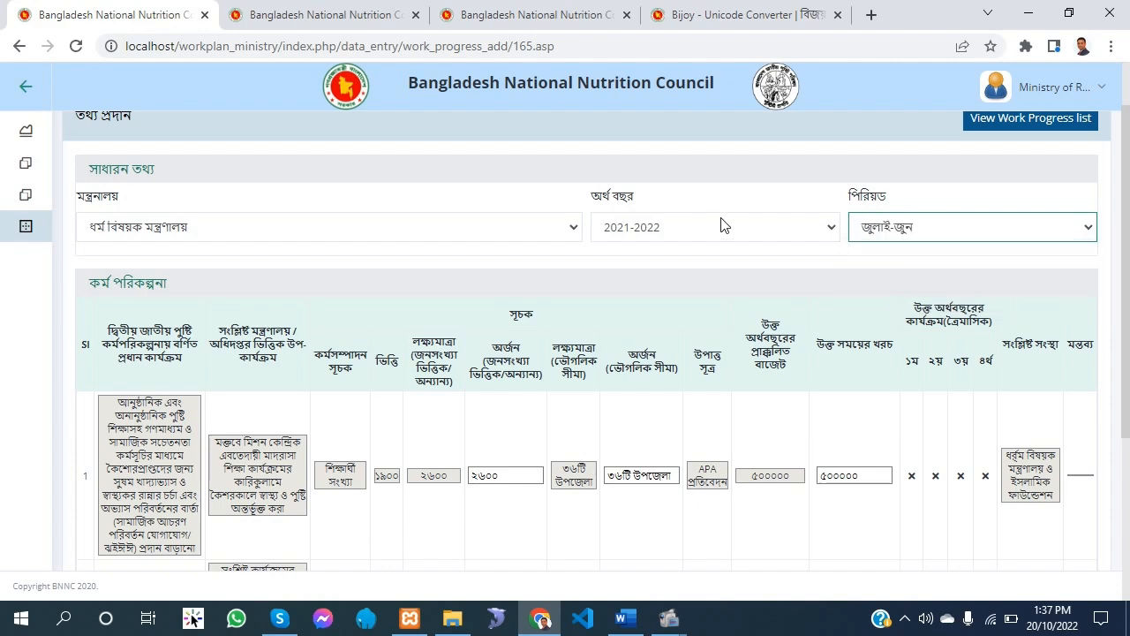
scroll(718, 221, "down", 10)
left_click(141, 462)
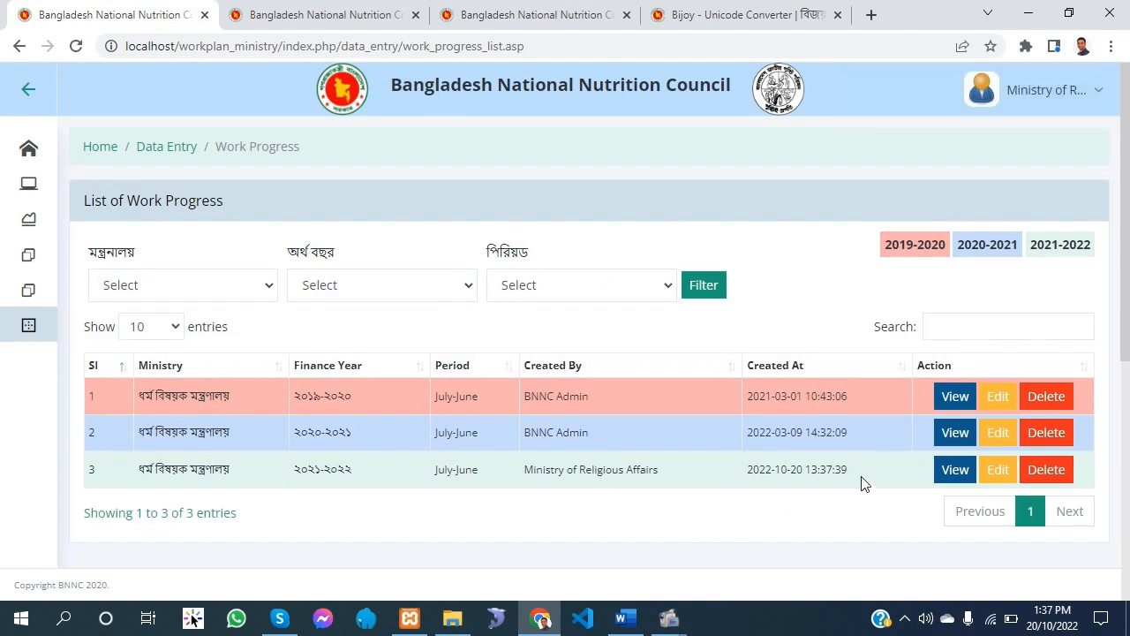
Open the ২০২১-২০২২ July-June work progress record for editing through the data entry page and save it with its values unmodified
left_click(23, 325)
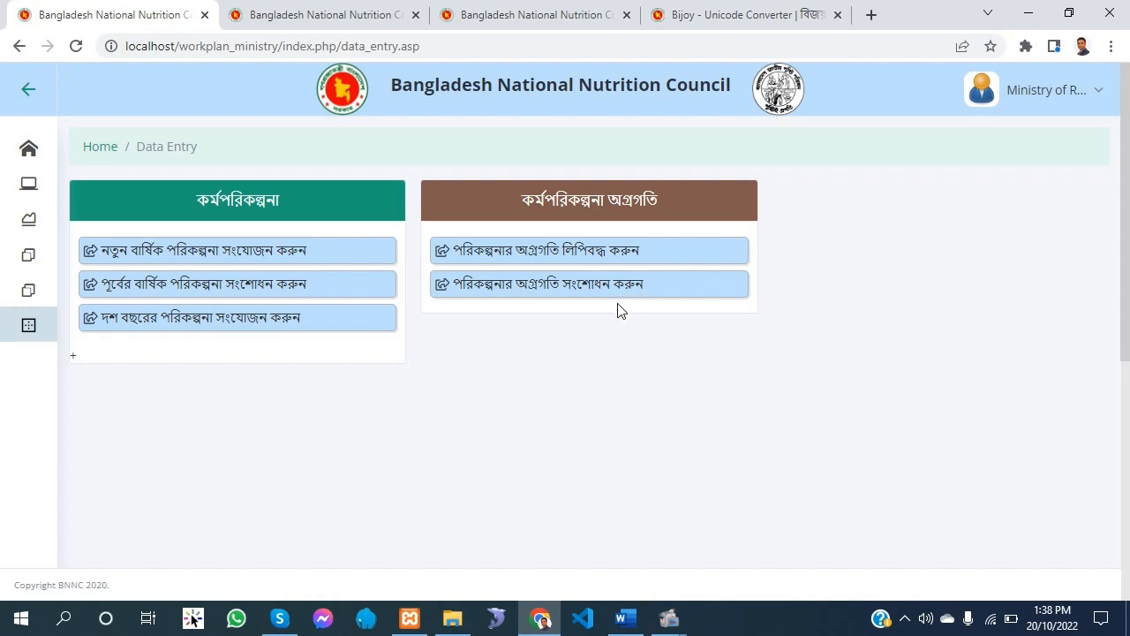
left_click(601, 283)
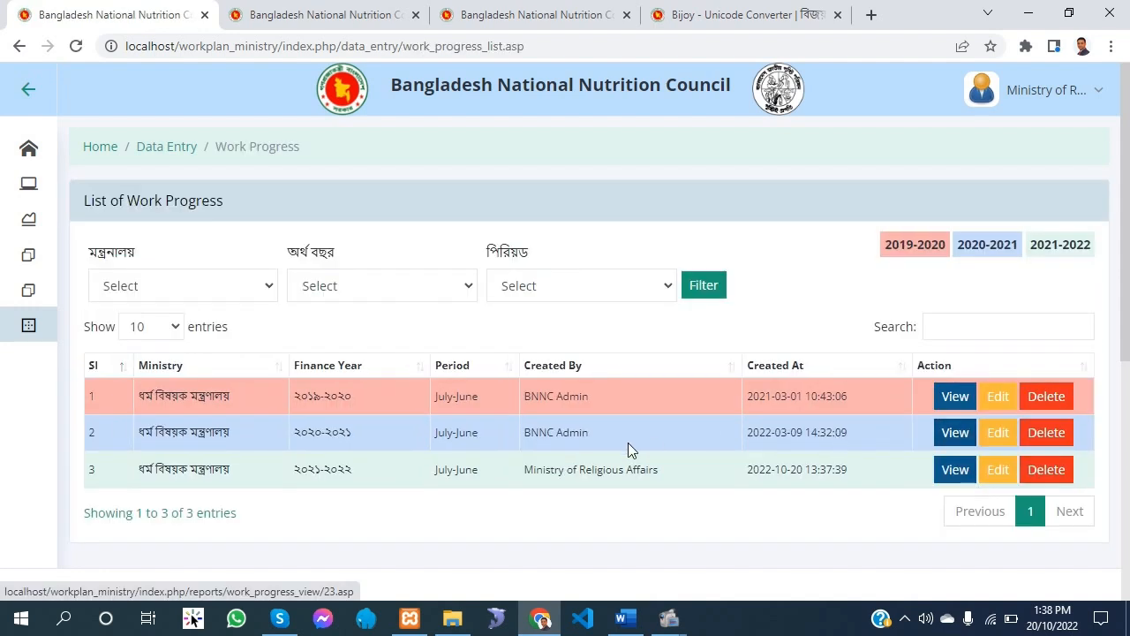
left_click(993, 479)
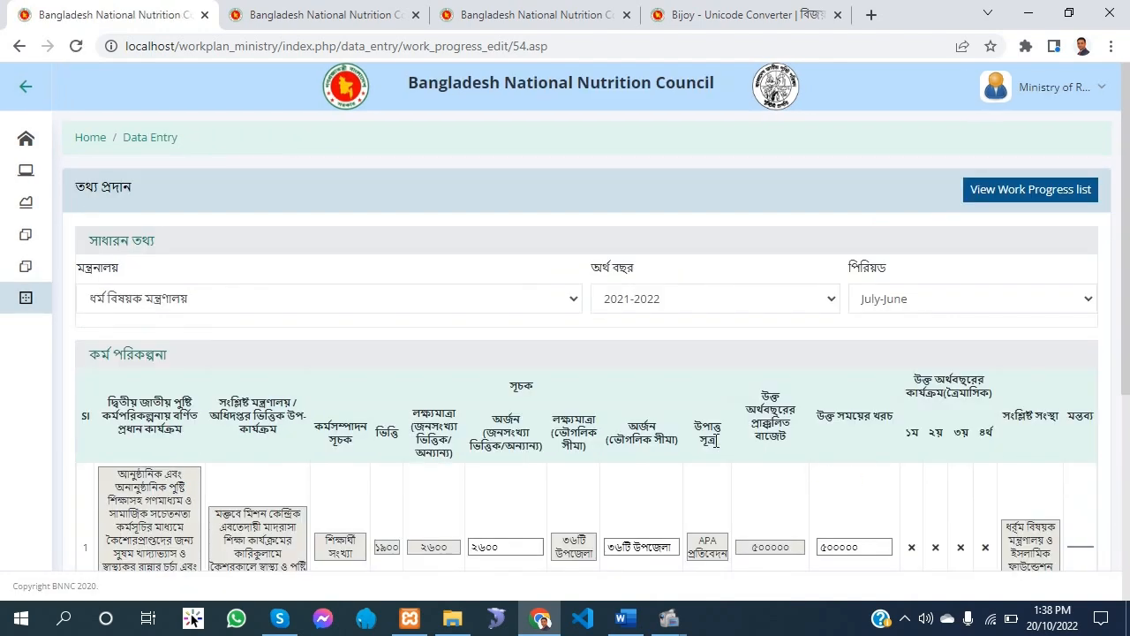
scroll(682, 443, "down", 2)
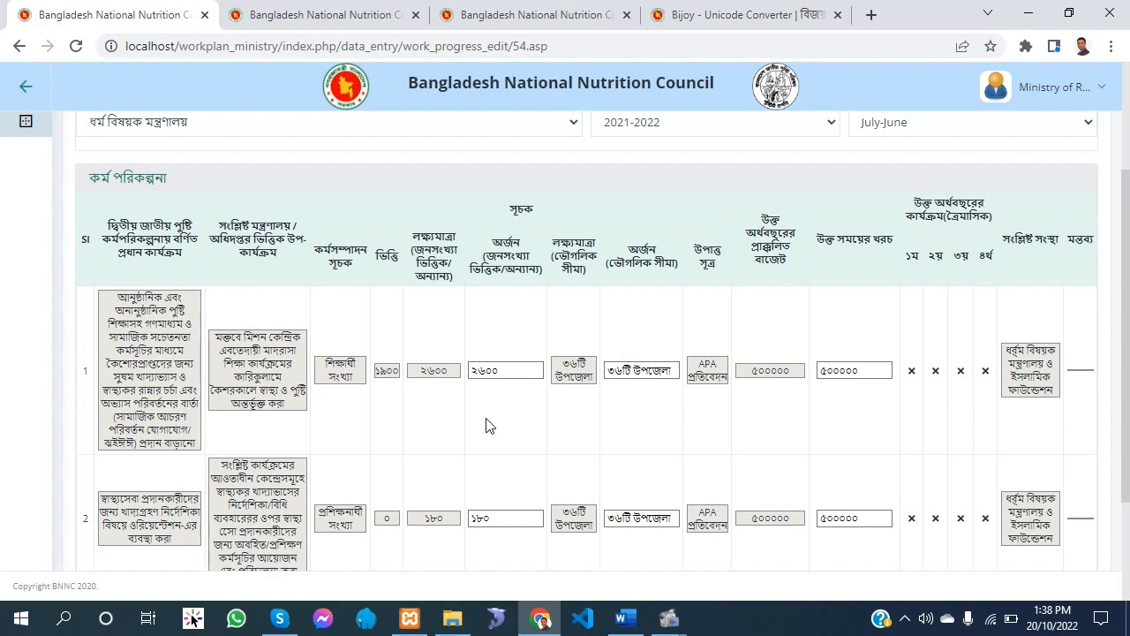
scroll(304, 494, "down", 2)
left_click(134, 464)
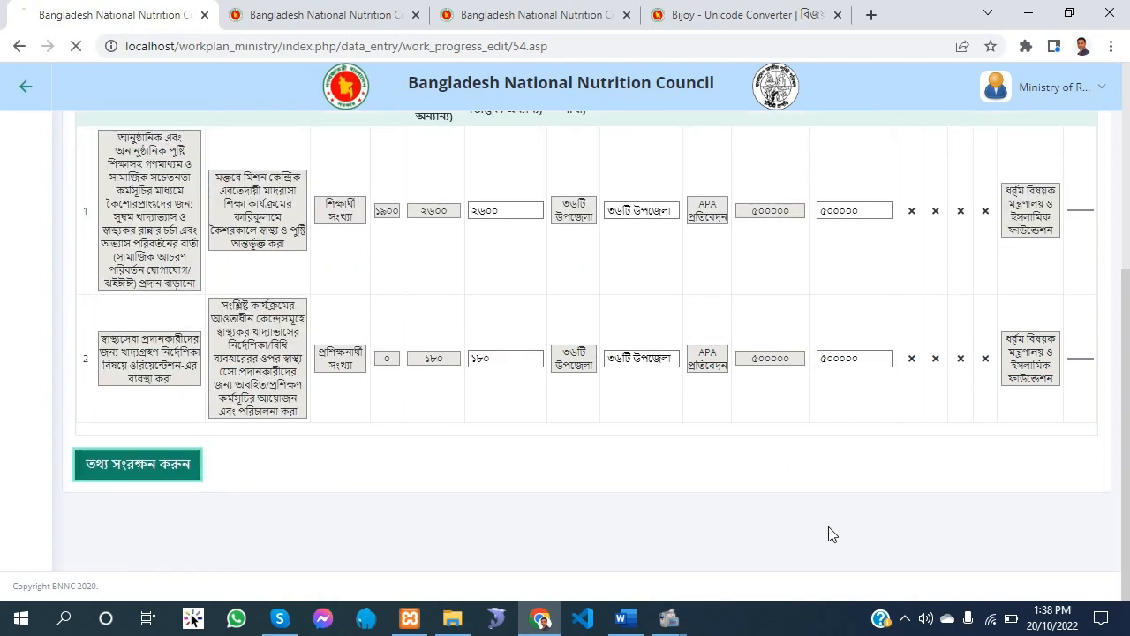
Go through the home page to the dashboard and view the summary of progress status by sectors
left_click(166, 146)
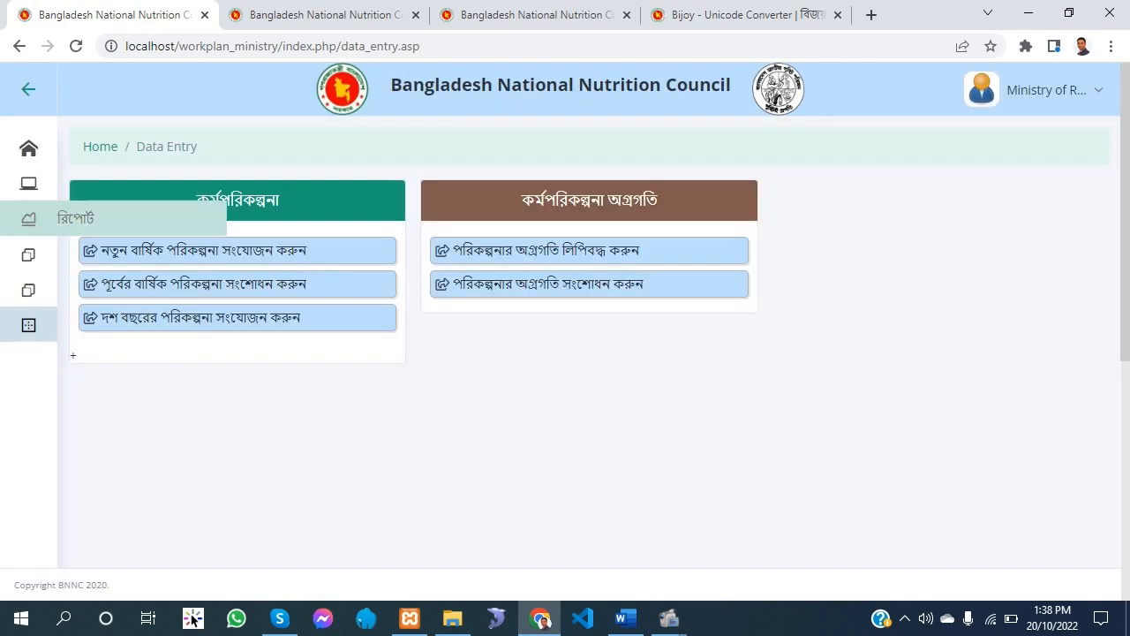
left_click(28, 149)
left_click(701, 348)
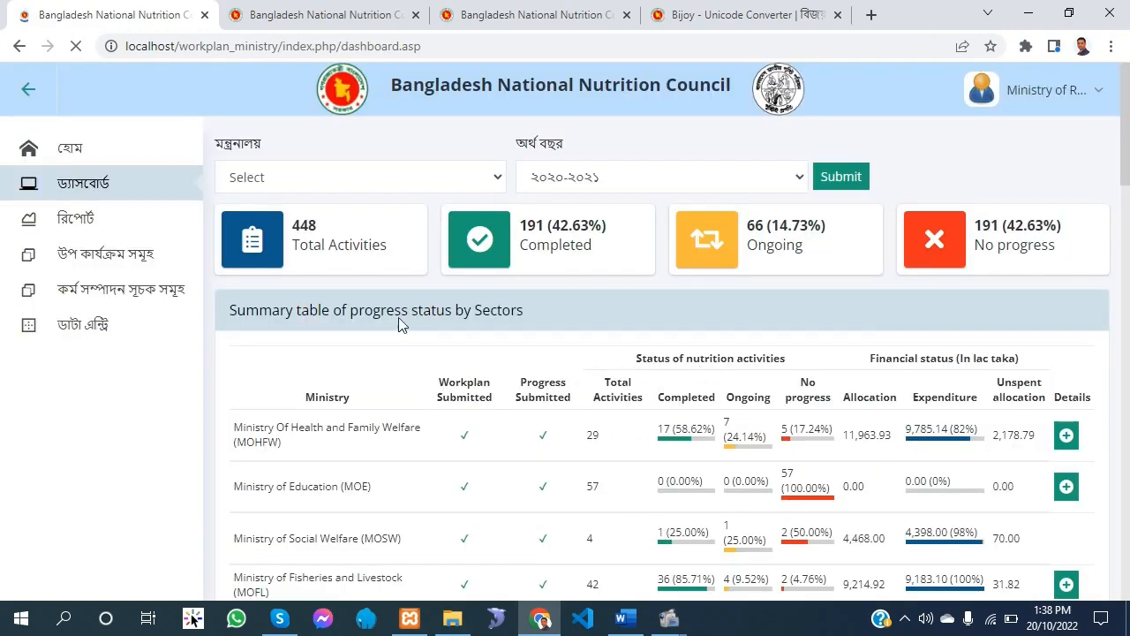
scroll(548, 415, "down", 5)
scroll(695, 507, "up", 3)
scroll(695, 507, "up", 3)
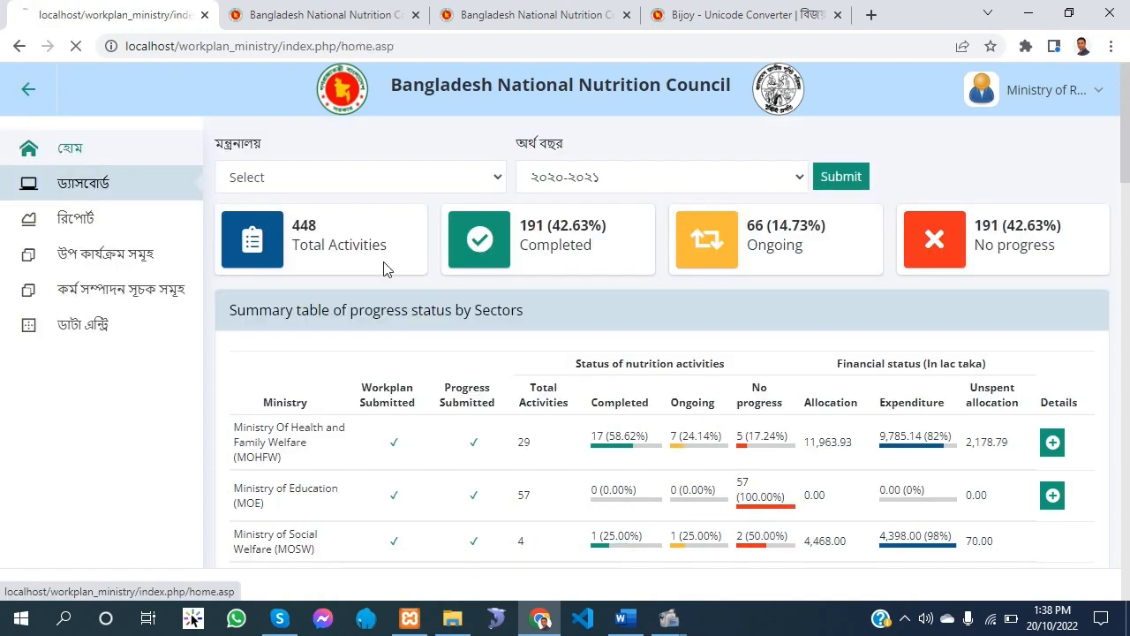
Open the Annual Work Plan report from the home page's reports section, look through its list and return home
key("alt+Left")
left_click(915, 417)
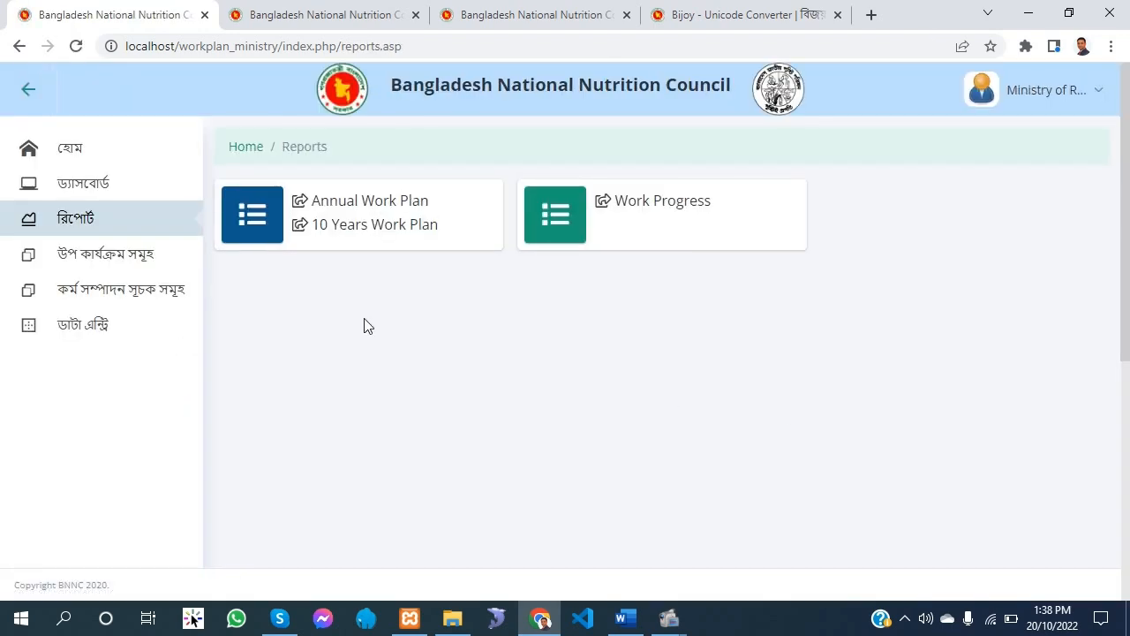
left_click(362, 195)
scroll(522, 356, "down", 3)
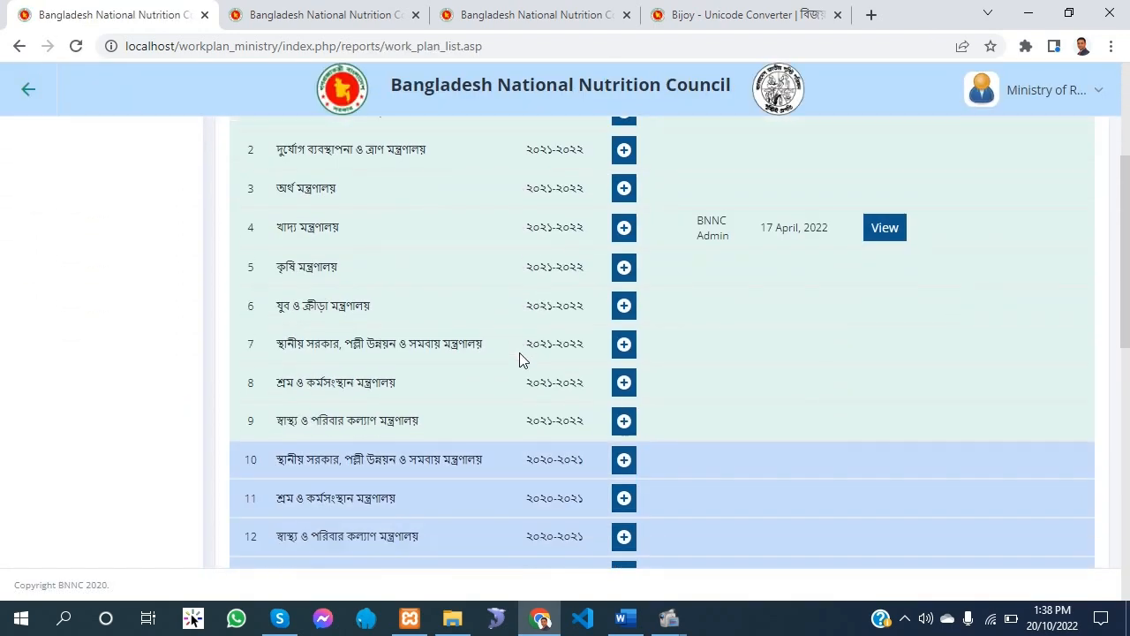
scroll(521, 360, "up", 1)
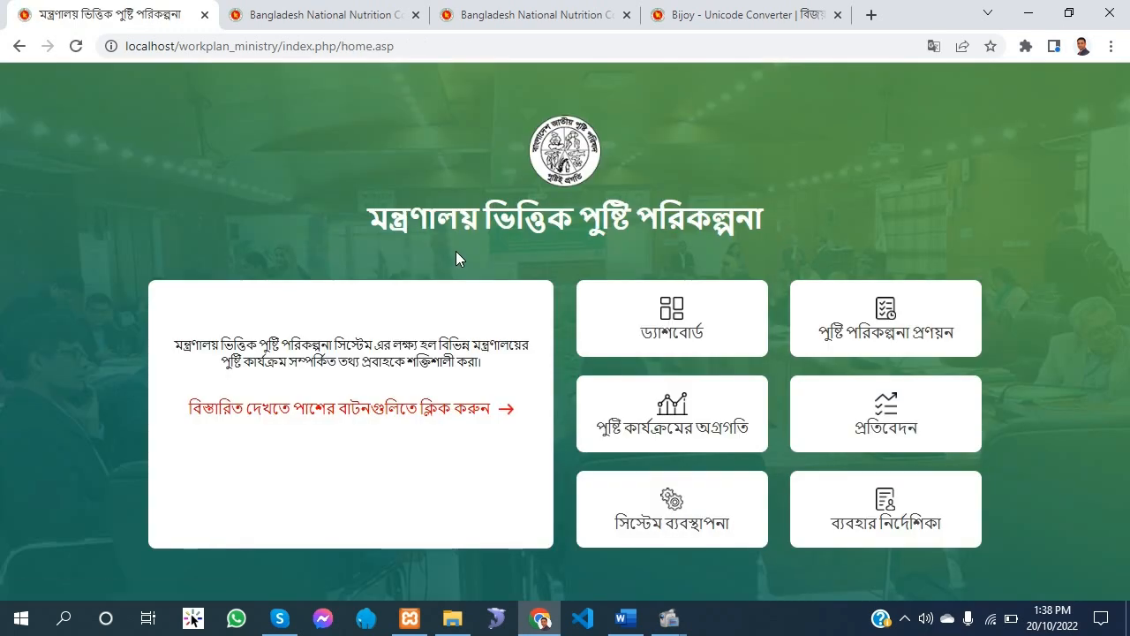